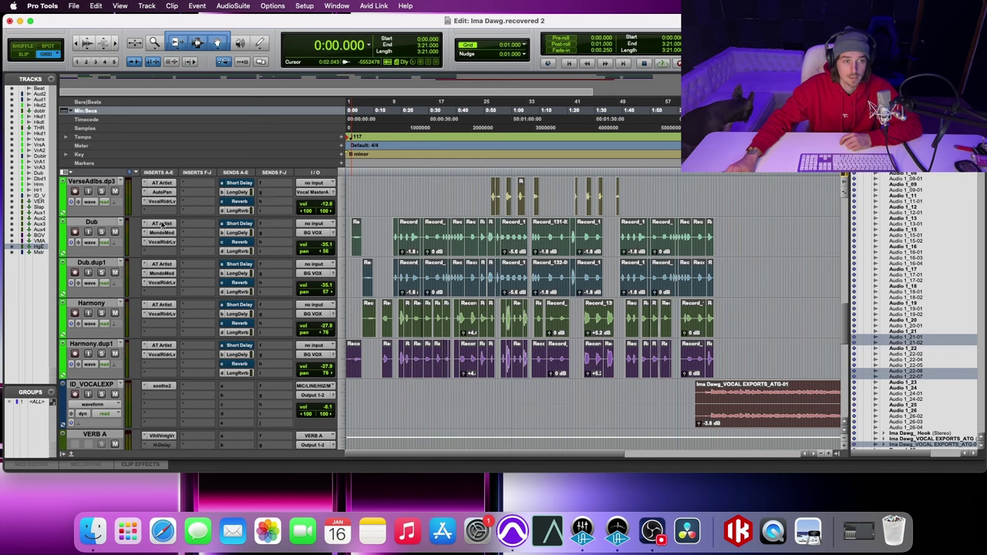
Inspect the Auto-Tune Artist settings on the Dub and Harmony tracks.
{"action": "left_click", "coordinate": [161, 224]}
{"action": "left_click_drag", "start_coordinate": [650, 71], "coordinate": [362, 149]}
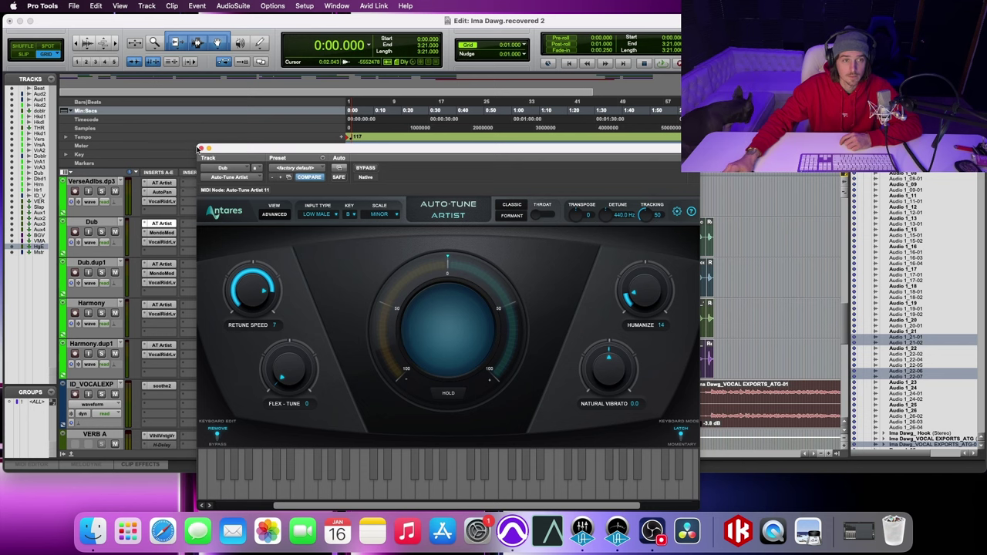
{"action": "left_click", "coordinate": [201, 148]}
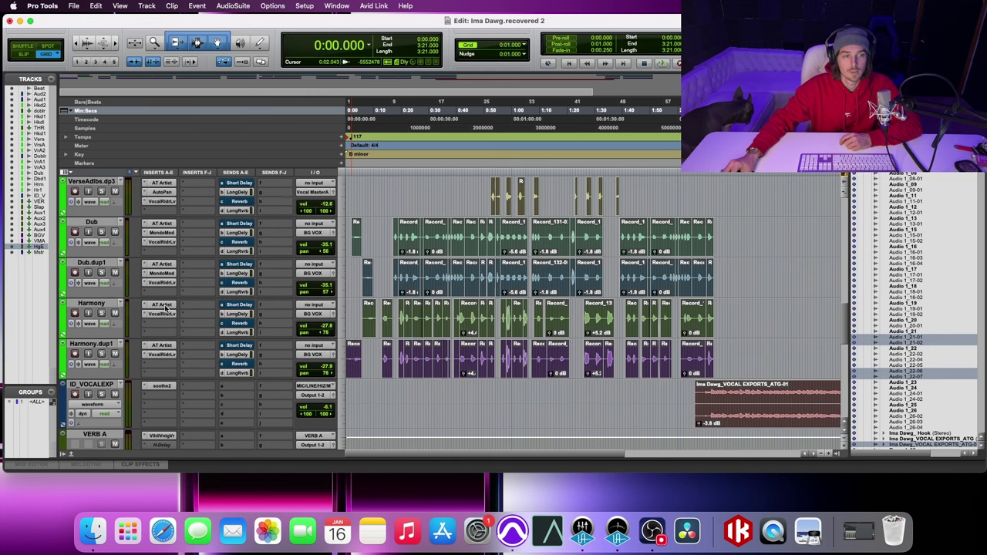
{"action": "left_click", "coordinate": [163, 305]}
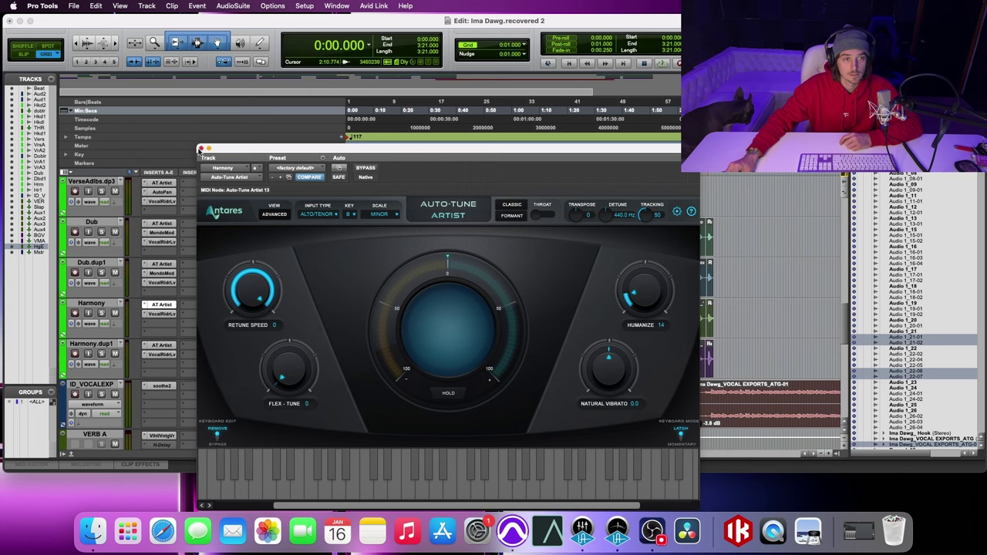
{"action": "left_click", "coordinate": [201, 148]}
{"action": "left_click", "coordinate": [158, 224]}
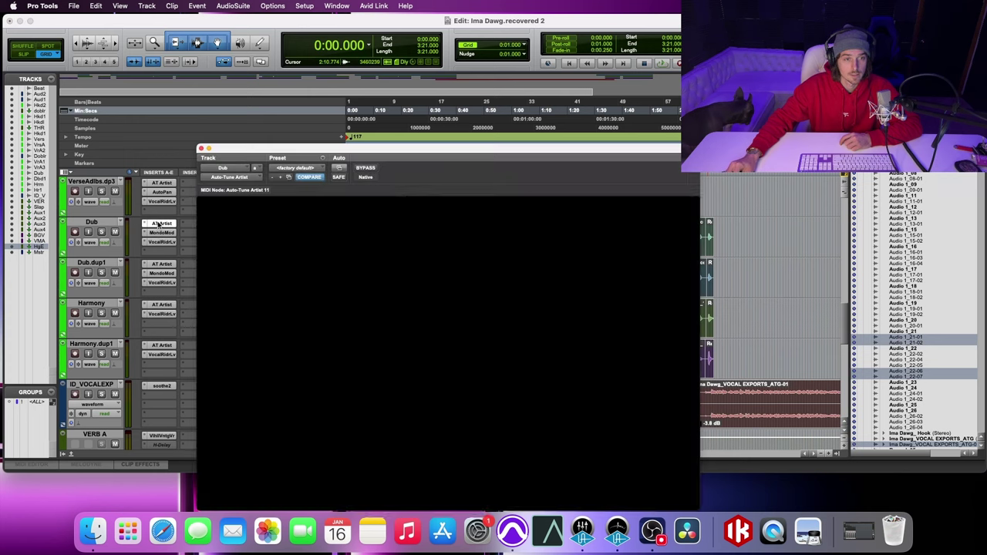
{"action": "left_click", "coordinate": [200, 148]}
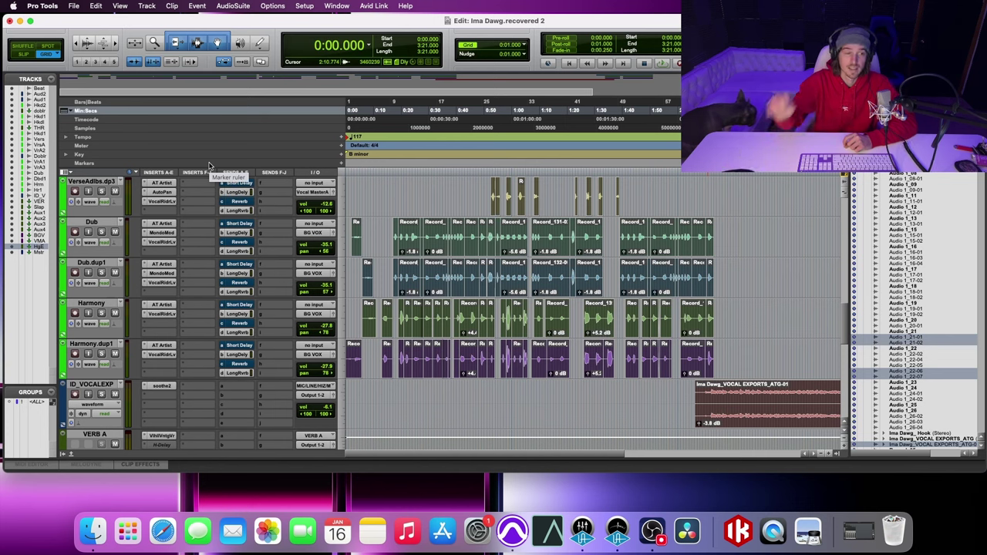
Inspect the MondoMod settings on the Dub track.
{"action": "left_click", "coordinate": [158, 233]}
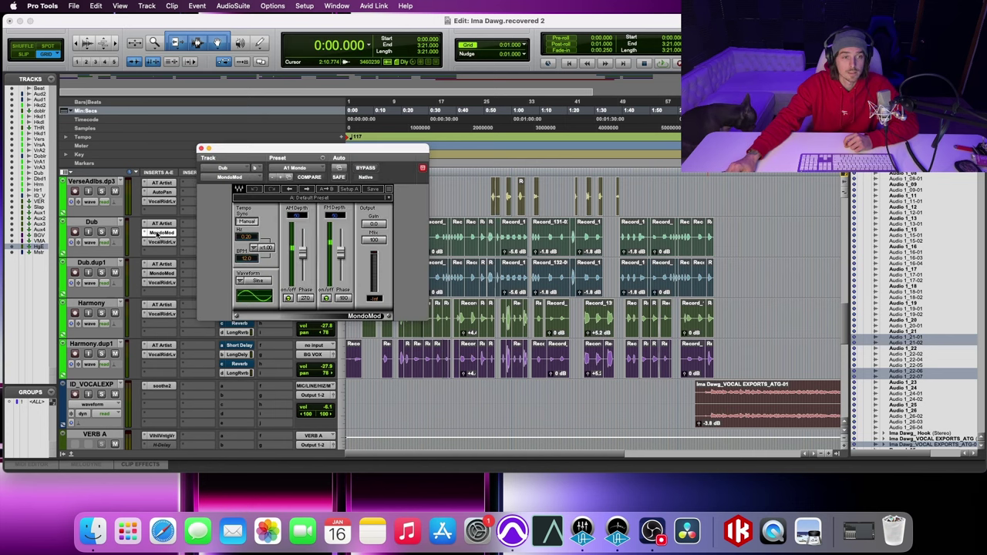
{"action": "left_click", "coordinate": [158, 233]}
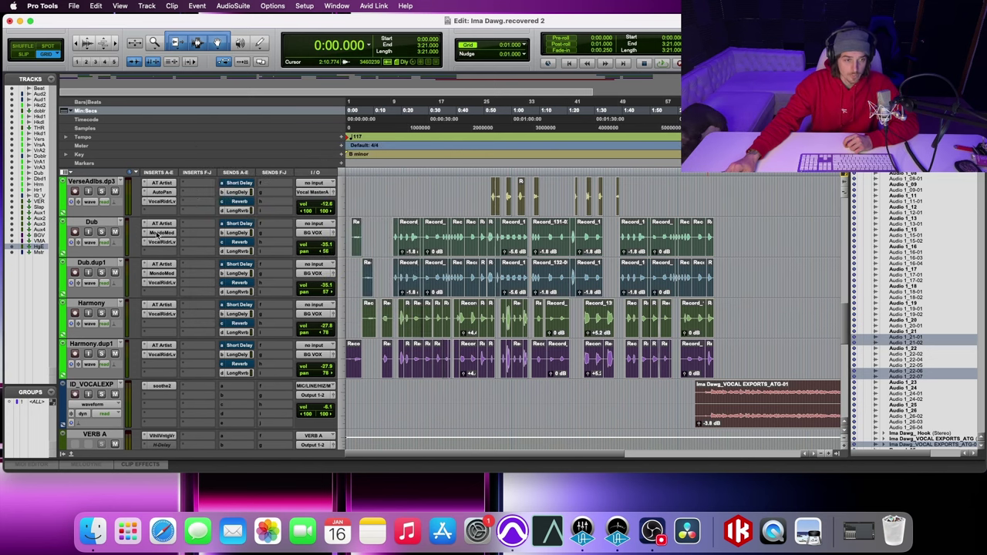
{"action": "scroll", "coordinate": [284, 268], "scroll_direction": "down", "scroll_amount": 2}
{"action": "scroll", "coordinate": [284, 269], "scroll_direction": "up", "scroll_amount": 2}
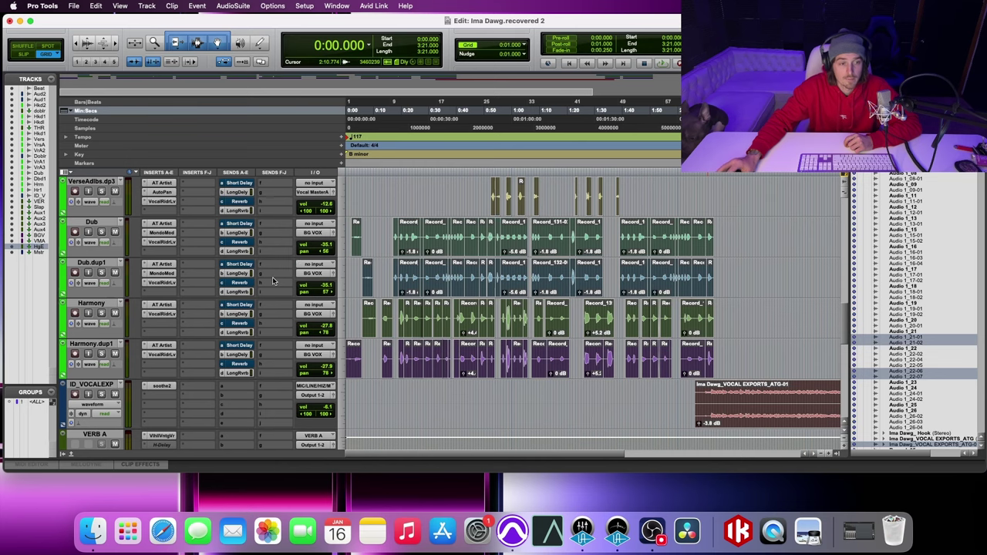
Review the inserts and routing of the aux, BG VOX, Vocal Masters A, High End and Mastering tracks.
{"action": "scroll", "coordinate": [272, 281], "scroll_direction": "down", "scroll_amount": 15}
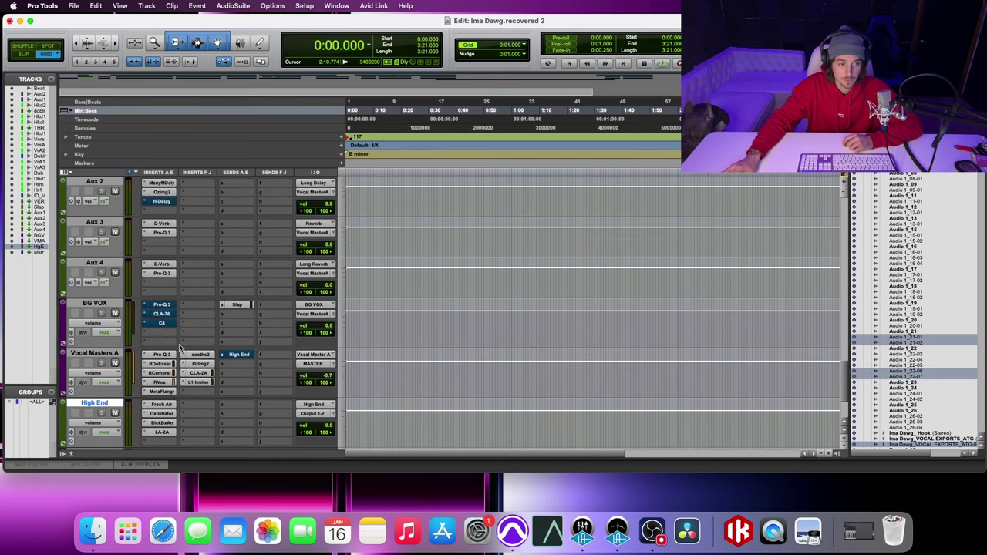
{"action": "scroll", "coordinate": [160, 366], "scroll_direction": "down", "scroll_amount": 2}
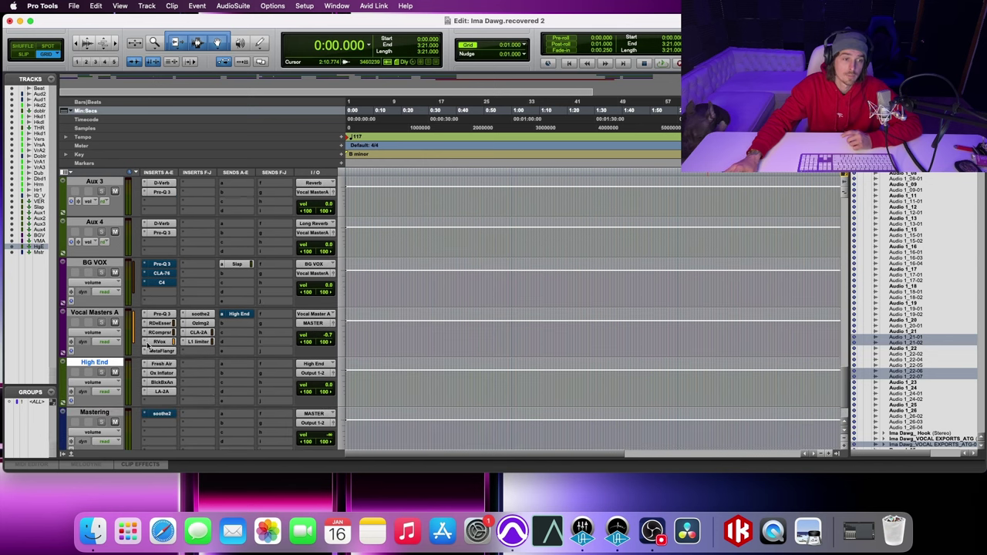
{"action": "scroll", "coordinate": [220, 312], "scroll_direction": "down", "scroll_amount": 3}
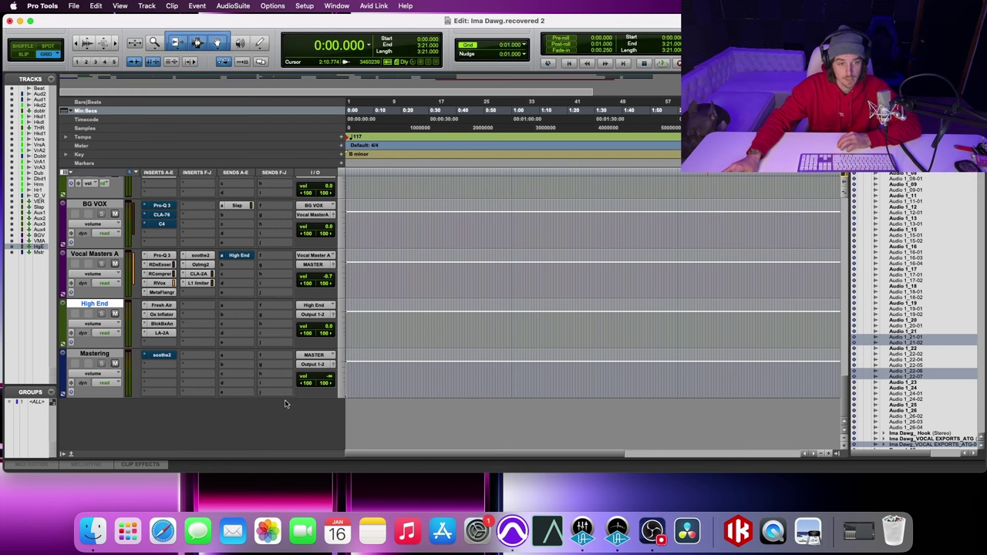
{"action": "scroll", "coordinate": [200, 331], "scroll_direction": "up", "scroll_amount": 5}
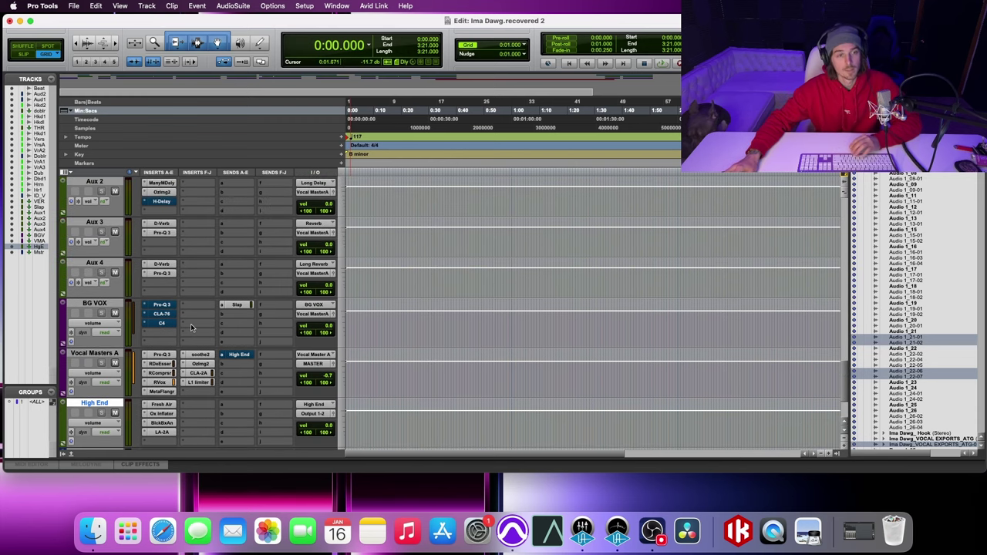
Set the playback start to 0:16.000 and play the session while checking the background vocal and aux tracks.
{"action": "scroll", "coordinate": [192, 327], "scroll_direction": "up", "scroll_amount": 15}
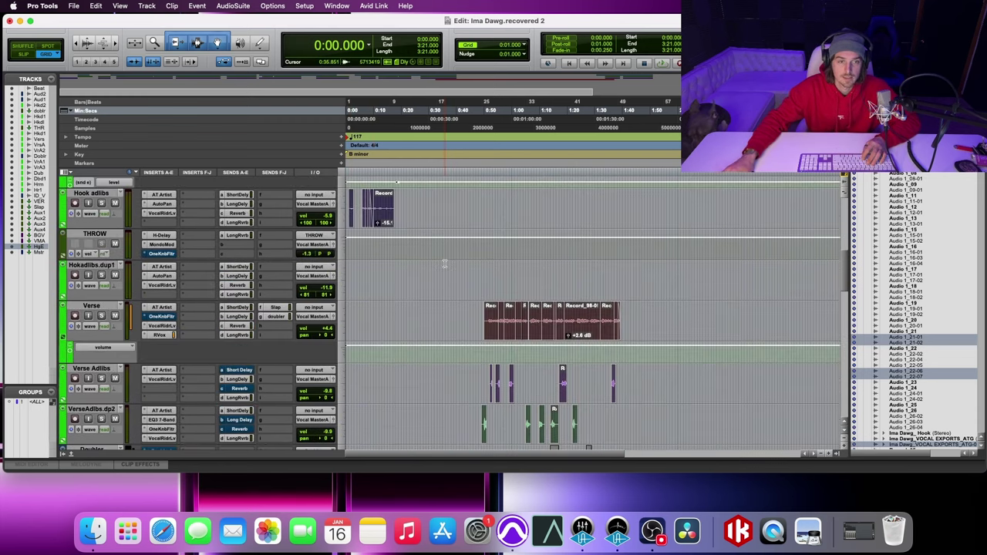
{"action": "scroll", "coordinate": [444, 263], "scroll_direction": "up", "scroll_amount": 5}
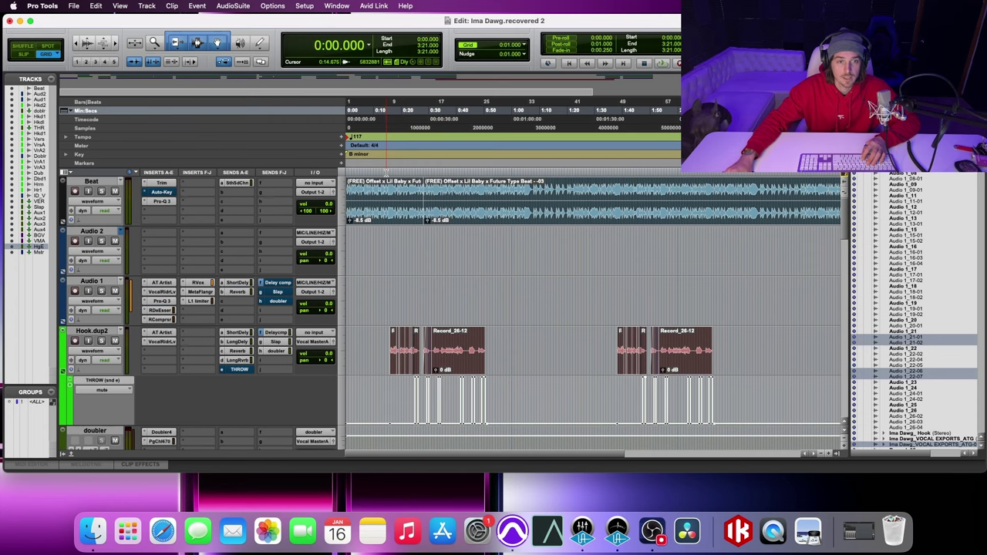
{"action": "left_click", "coordinate": [390, 173]}
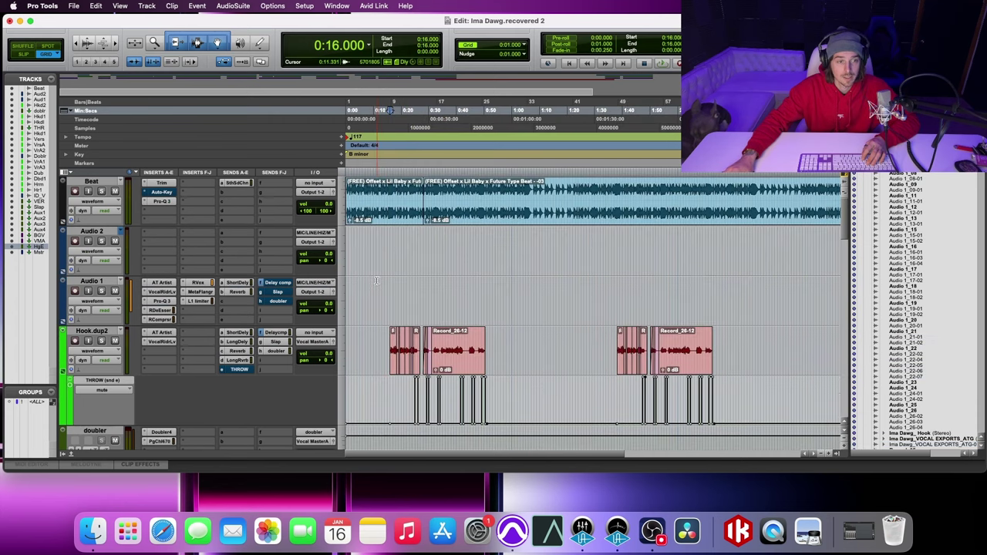
{"action": "scroll", "coordinate": [373, 283], "scroll_direction": "down", "scroll_amount": 5}
{"action": "scroll", "coordinate": [373, 284], "scroll_direction": "down", "scroll_amount": 10}
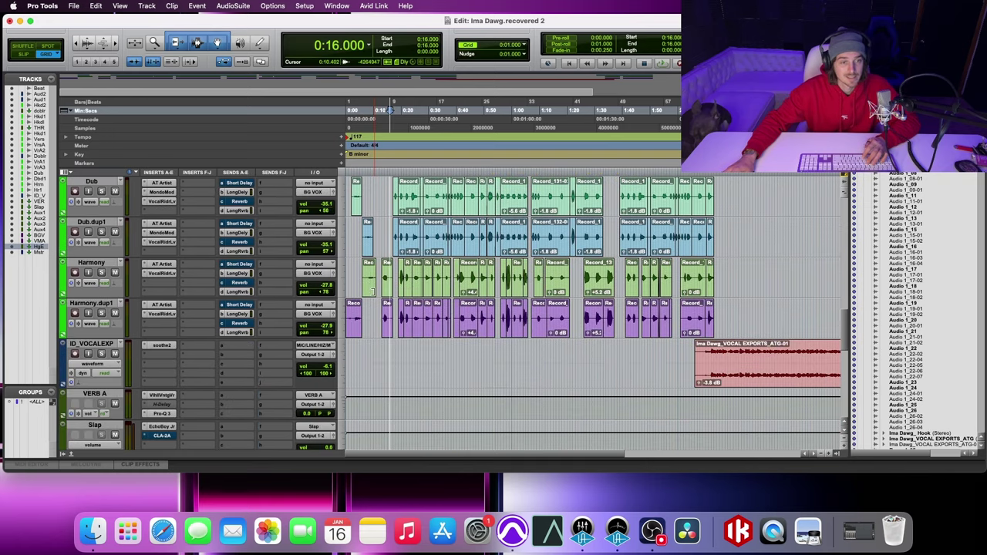
{"action": "key", "text": "space"}
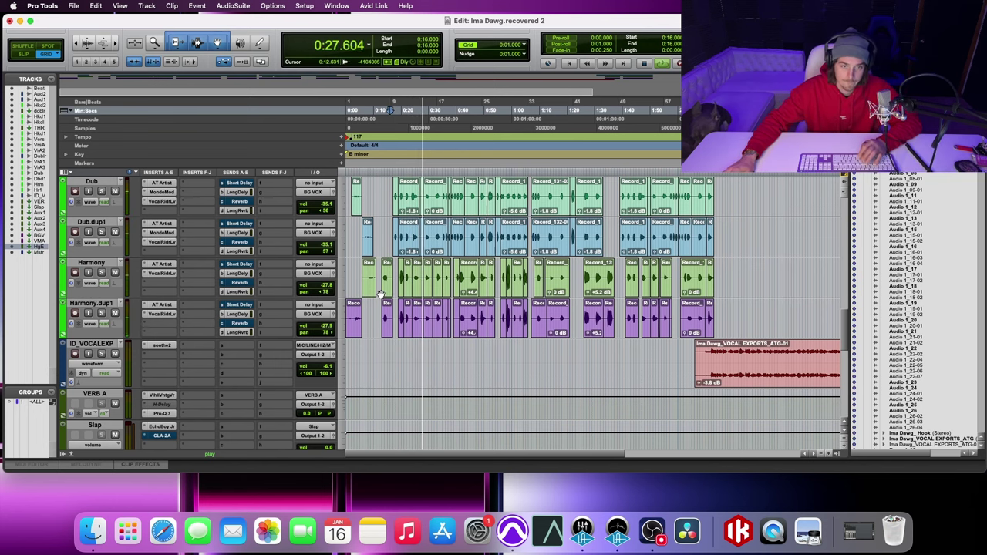
{"action": "scroll", "coordinate": [378, 293], "scroll_direction": "down", "scroll_amount": 4}
{"action": "scroll", "coordinate": [377, 293], "scroll_direction": "up", "scroll_amount": 3}
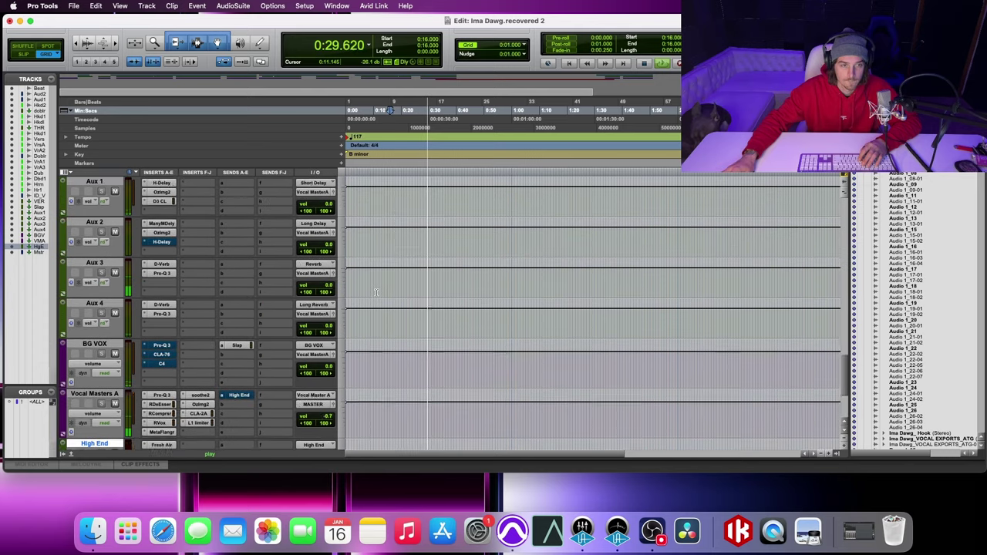
{"action": "scroll", "coordinate": [376, 297], "scroll_direction": "up", "scroll_amount": 2}
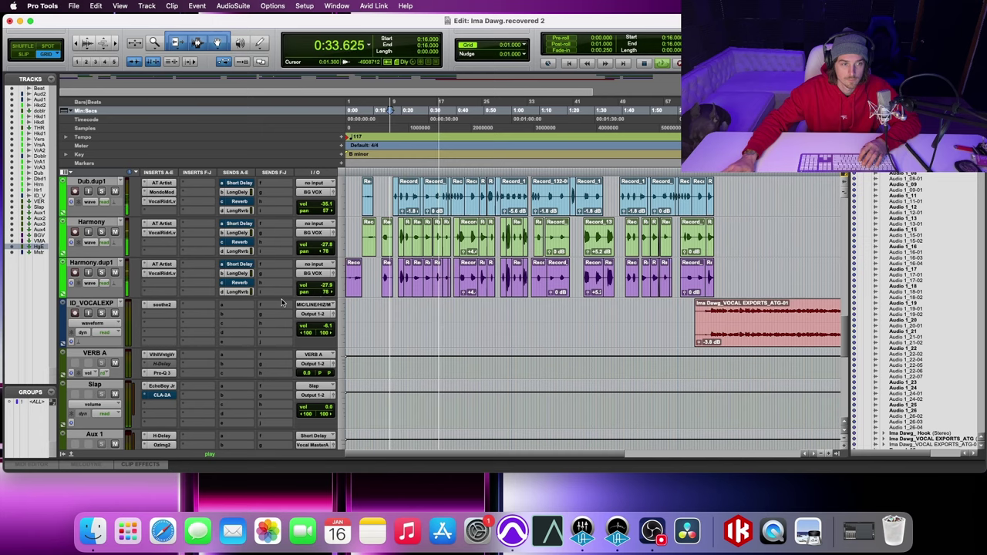
{"action": "scroll", "coordinate": [282, 303], "scroll_direction": "down", "scroll_amount": 8}
Stop playback, mute the Beat track, and audition the vocals without it from 0:16.000.
{"action": "scroll", "coordinate": [282, 302], "scroll_direction": "up", "scroll_amount": 10}
{"action": "key", "text": "space"}
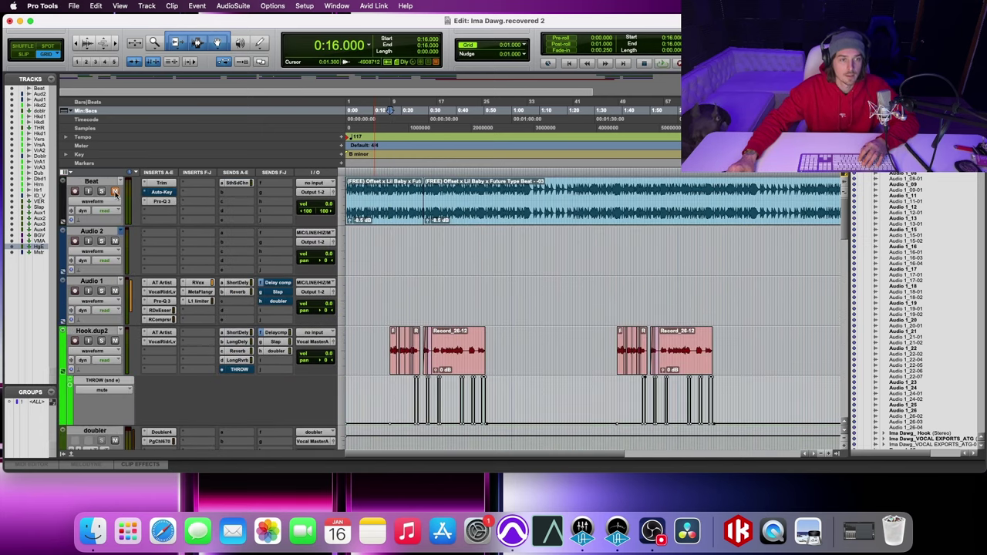
{"action": "scroll", "coordinate": [251, 274], "scroll_direction": "down", "scroll_amount": 7}
{"action": "scroll", "coordinate": [251, 274], "scroll_direction": "down", "scroll_amount": 8}
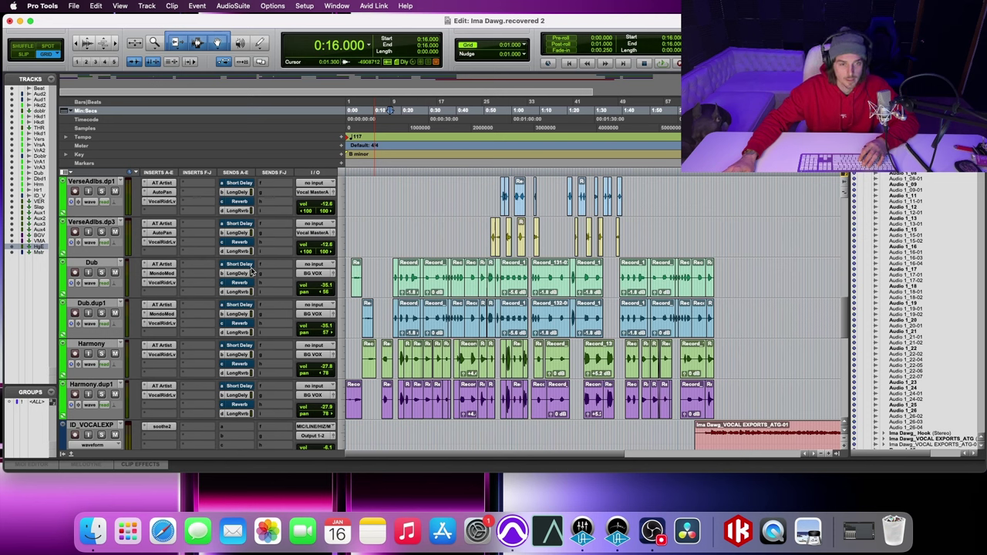
{"action": "key", "text": "space"}
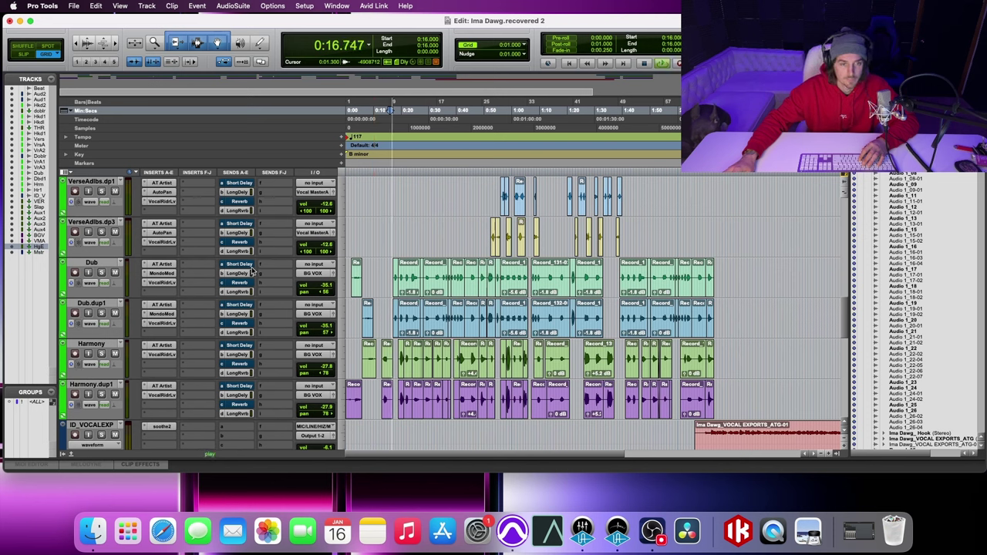
{"action": "scroll", "coordinate": [262, 293], "scroll_direction": "down", "scroll_amount": 10}
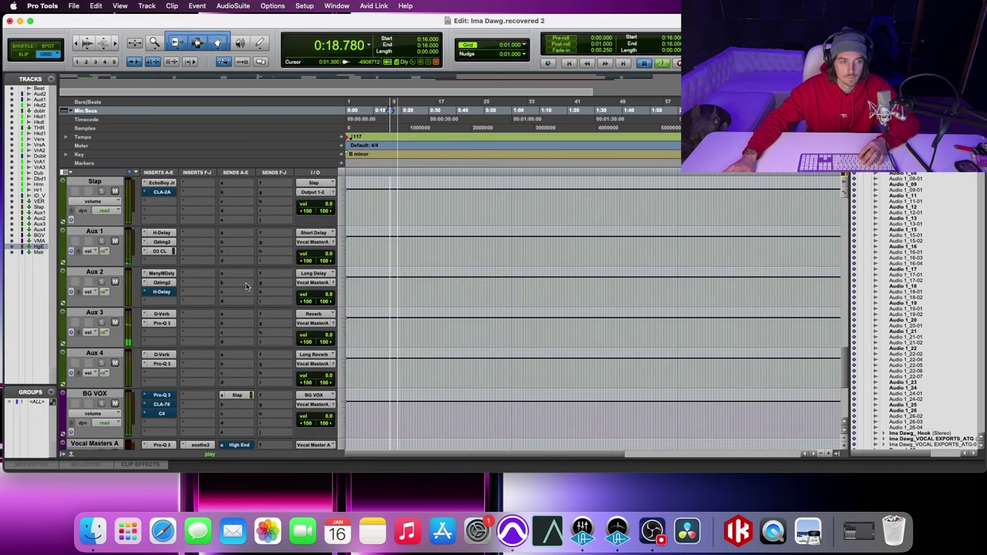
{"action": "key", "text": "space"}
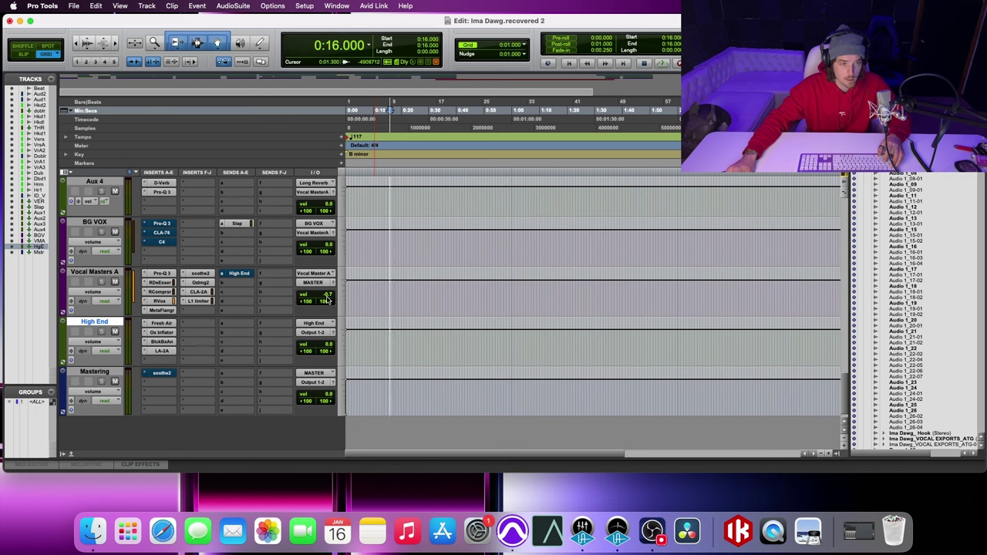
Raise the Vocal Masters A volume to +3.0 dB and further to +6.6 dB during playback from 0:16.000.
{"action": "left_click_drag", "start_coordinate": [328, 299], "coordinate": [328, 294]}
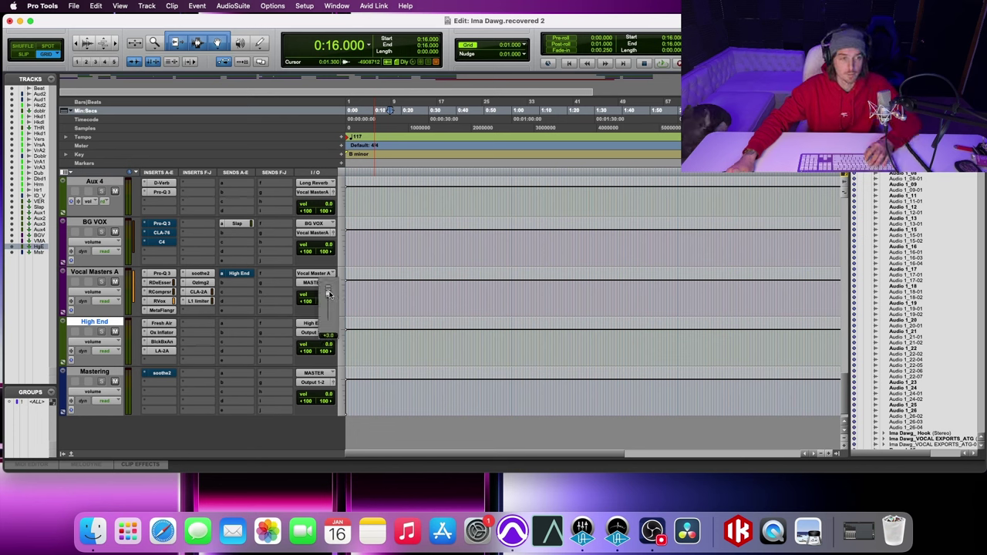
{"action": "left_click_drag", "start_coordinate": [327, 293], "coordinate": [328, 293]}
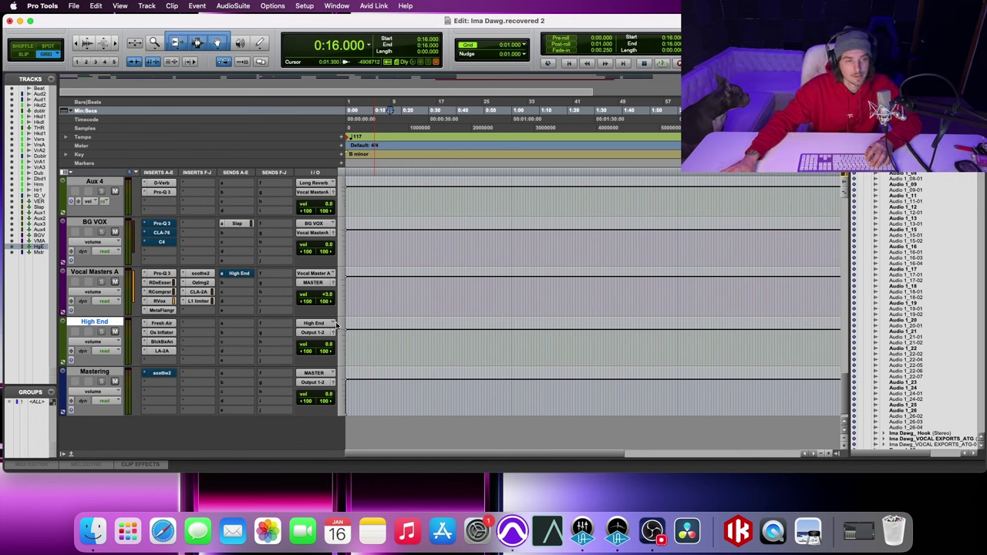
{"action": "key", "text": "space"}
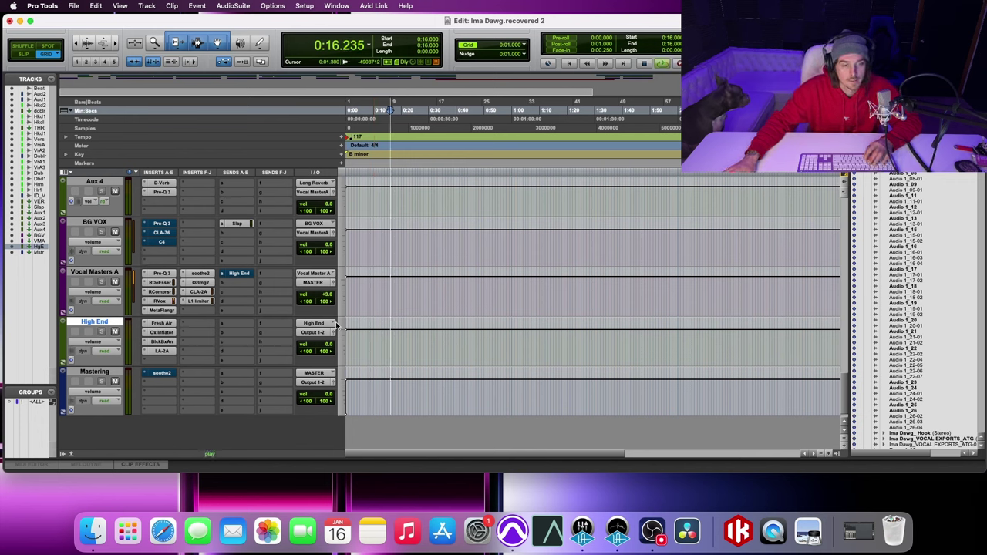
{"action": "left_click_drag", "start_coordinate": [327, 297], "coordinate": [326, 293]}
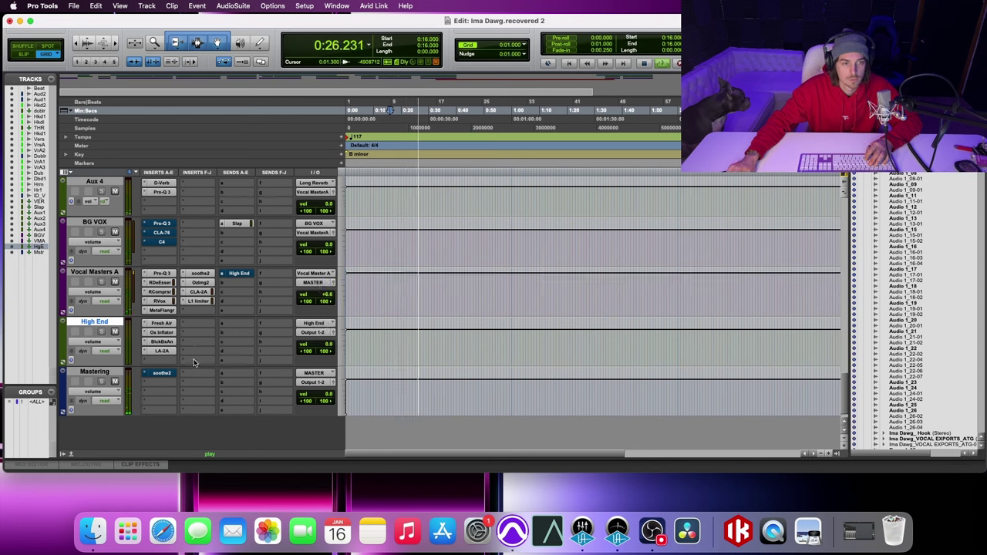
Look over the adlib, dub and harmony tracks while listening to the vocals, and stop playback.
{"action": "scroll", "coordinate": [195, 361], "scroll_direction": "up", "scroll_amount": 10}
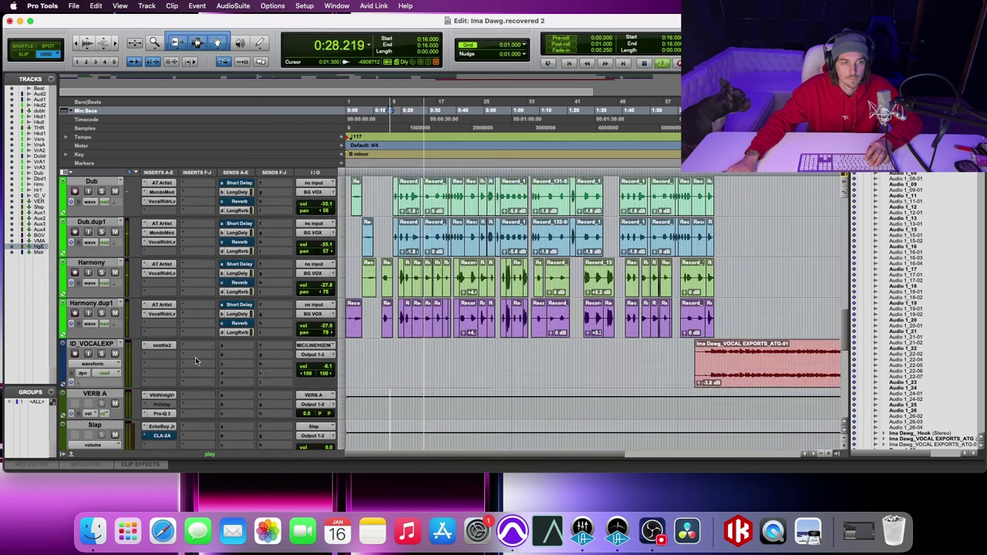
{"action": "scroll", "coordinate": [195, 357], "scroll_direction": "up", "scroll_amount": 5}
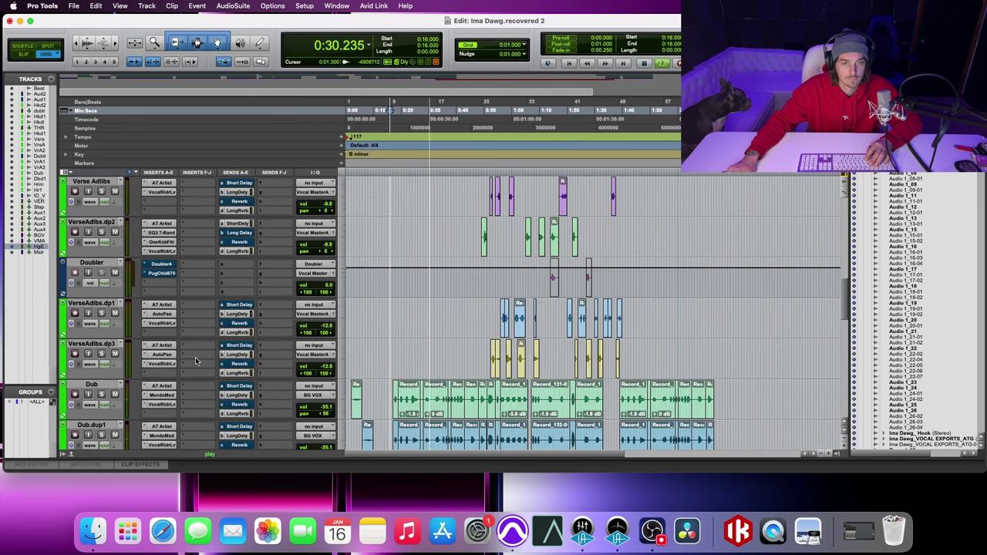
{"action": "scroll", "coordinate": [195, 357], "scroll_direction": "up", "scroll_amount": 1}
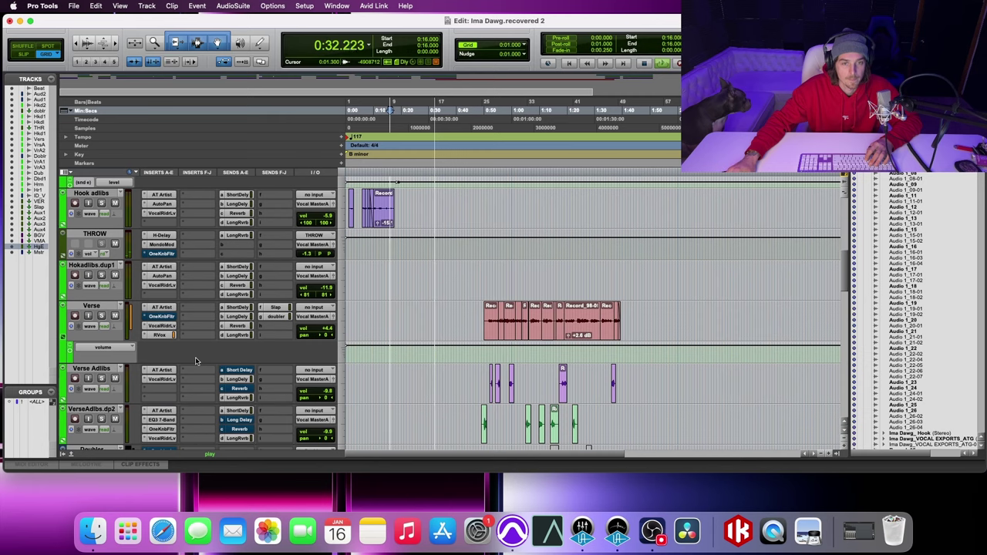
{"action": "scroll", "coordinate": [195, 357], "scroll_direction": "down", "scroll_amount": 8}
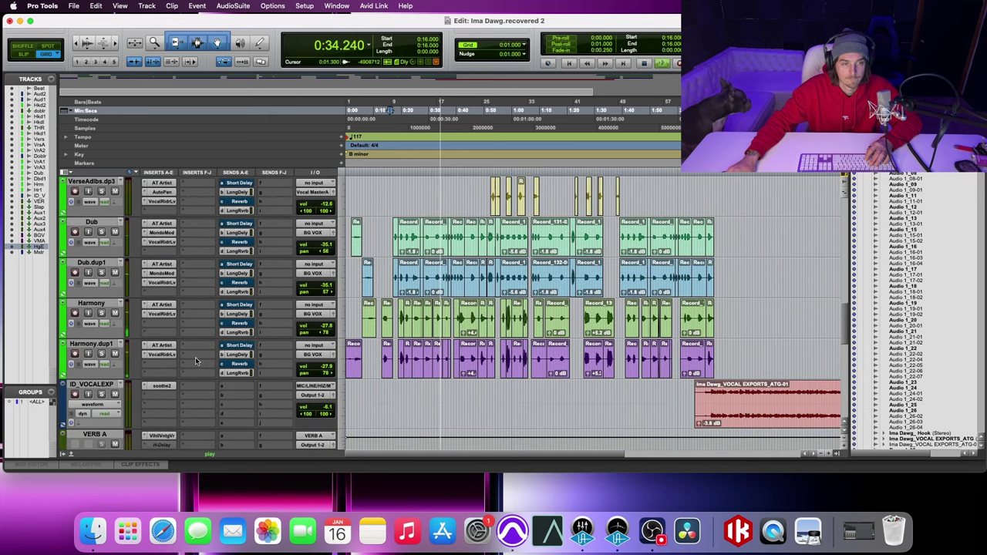
{"action": "key", "text": "space"}
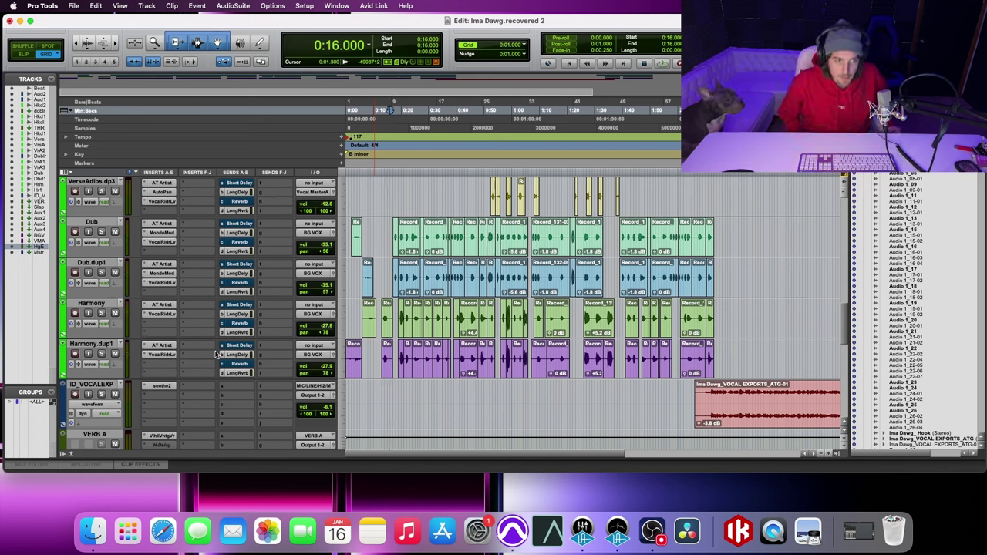
Solo the Dub, Dub.dup1, Harmony and Harmony.dup1 tracks and play them from 0:16.000.
{"action": "left_click", "coordinate": [101, 231]}
{"action": "left_click", "coordinate": [101, 272]}
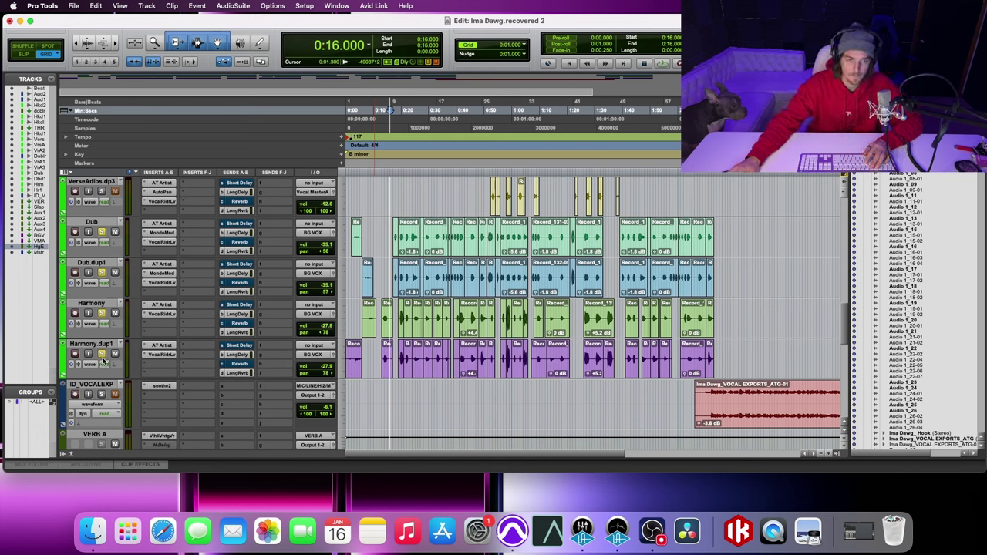
{"action": "key", "text": "space"}
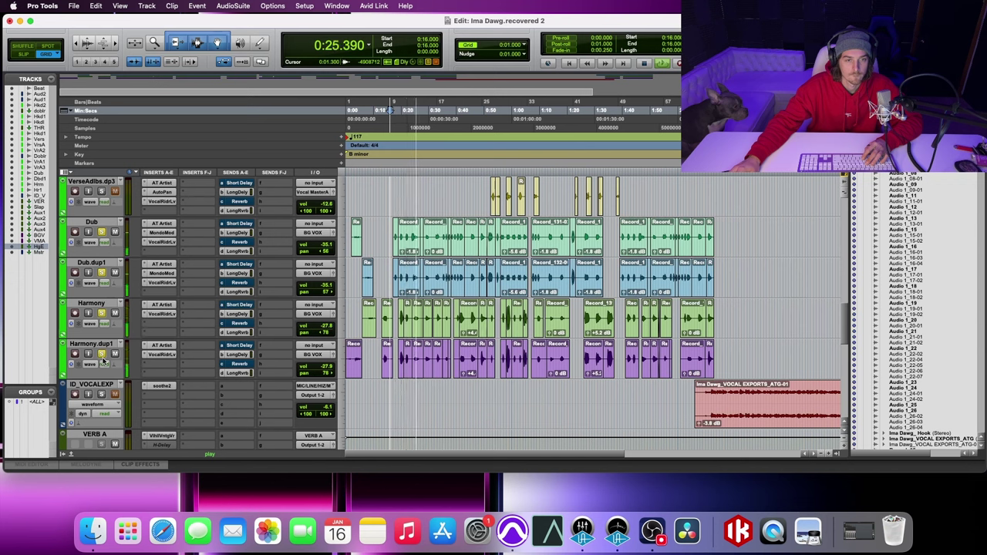
Stop playback, open the Pro-Q 3 equalizer on the BG VOX track, and examine its low-cut and bell bands.
{"action": "key", "text": "space"}
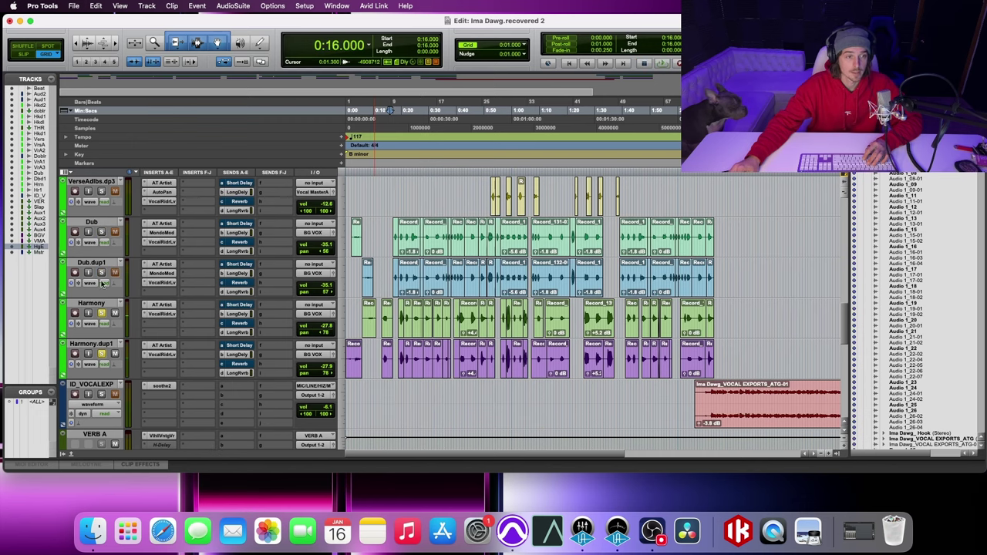
{"action": "scroll", "coordinate": [106, 362], "scroll_direction": "down", "scroll_amount": 5}
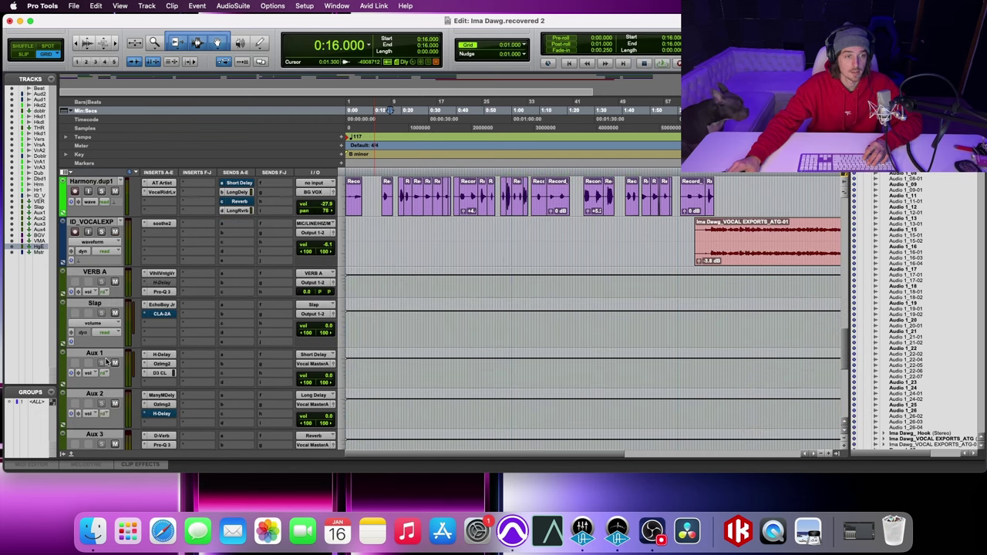
{"action": "scroll", "coordinate": [106, 362], "scroll_direction": "down", "scroll_amount": 4}
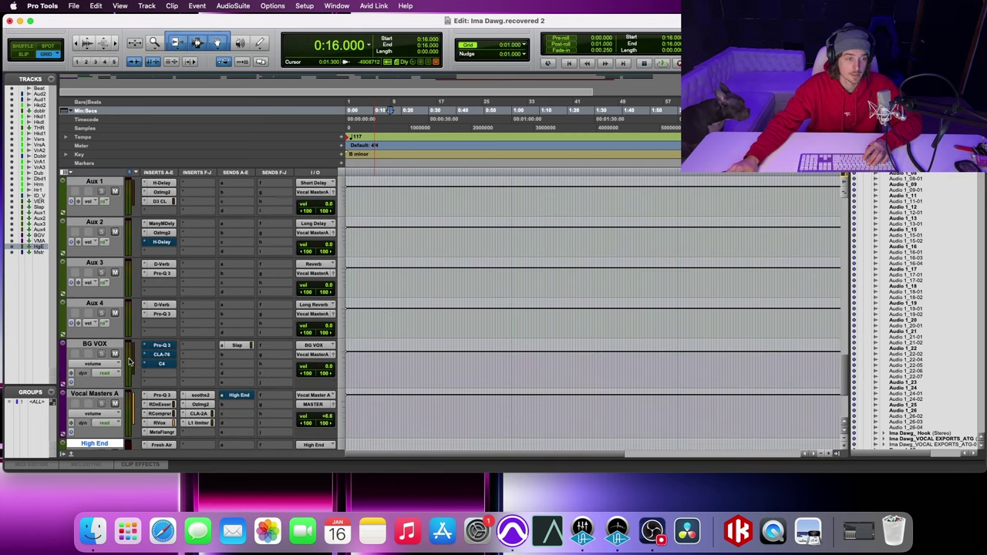
{"action": "left_click", "coordinate": [161, 346]}
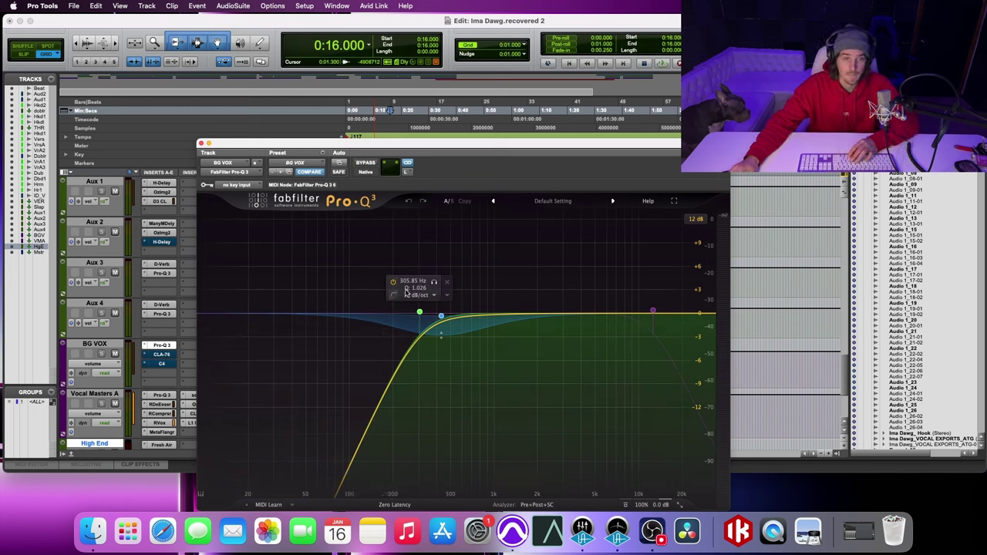
{"action": "mouse_move", "coordinate": [446, 304]}
{"action": "mouse_move", "coordinate": [419, 313]}
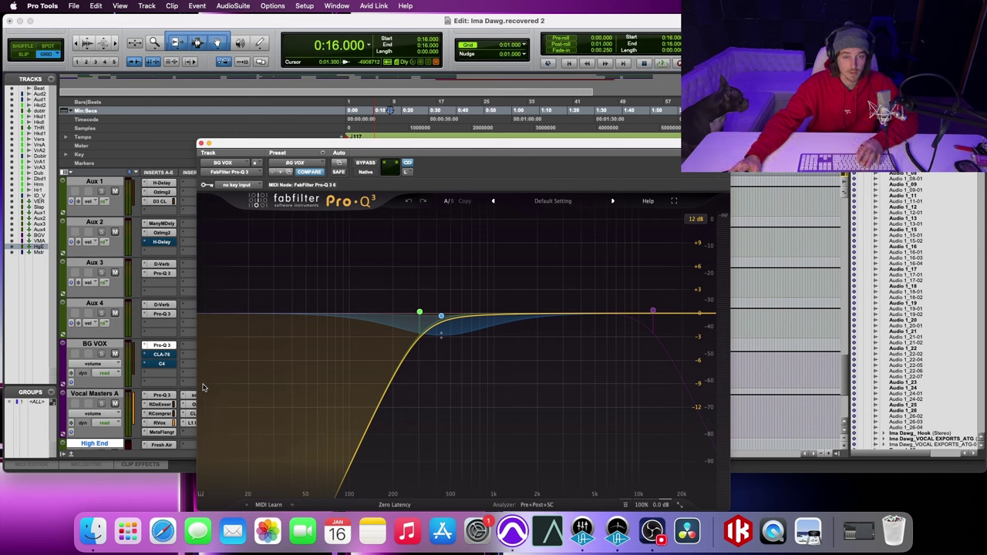
{"action": "left_click", "coordinate": [441, 316]}
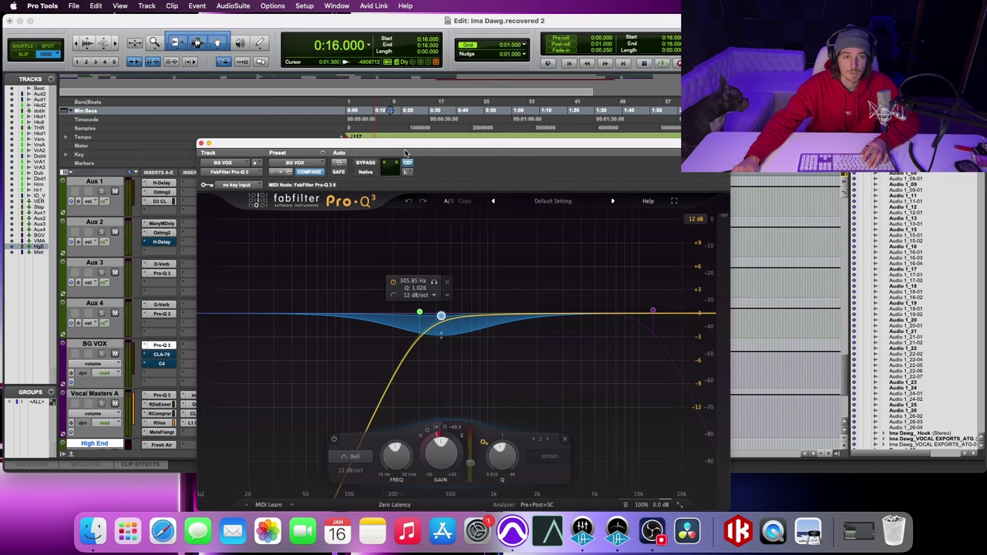
{"action": "mouse_move", "coordinate": [441, 317]}
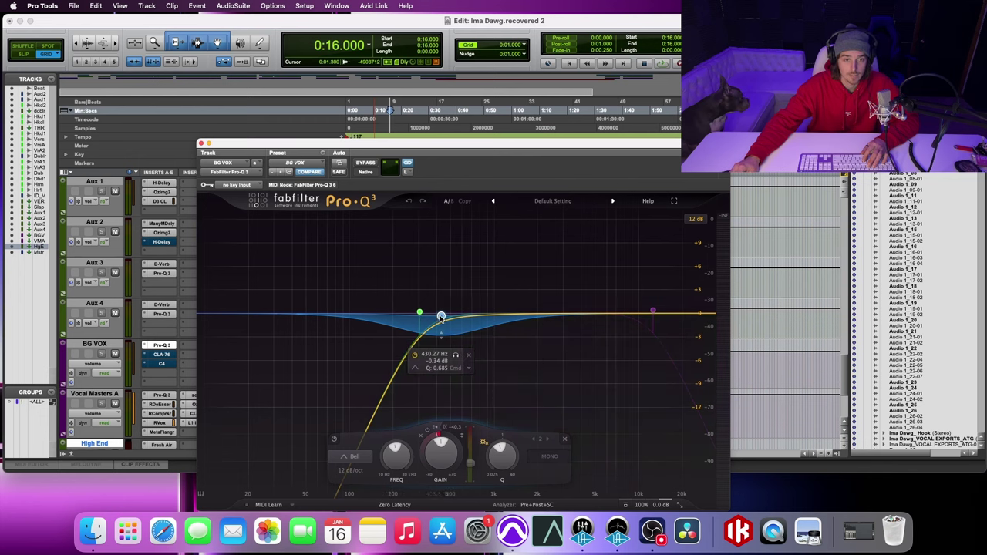
Shift the BG VOX bell band to about 393 Hz and add a dynamic bell band at about 3115 Hz.
{"action": "mouse_move", "coordinate": [441, 316]}
{"action": "left_mouse_down"}
{"action": "mouse_move", "coordinate": [419, 316]}
{"action": "mouse_move", "coordinate": [434, 316]}
{"action": "left_mouse_up"}
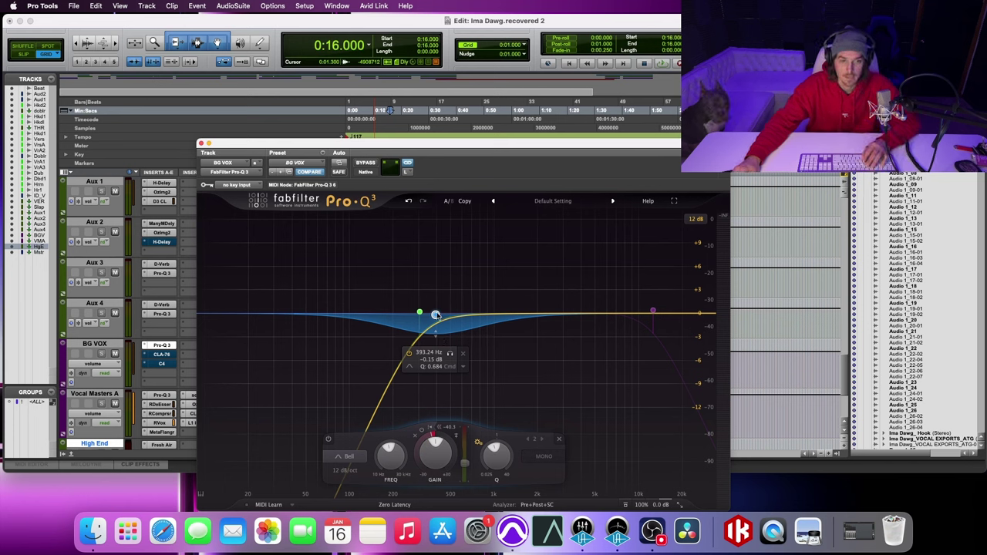
{"action": "left_click", "coordinate": [564, 315]}
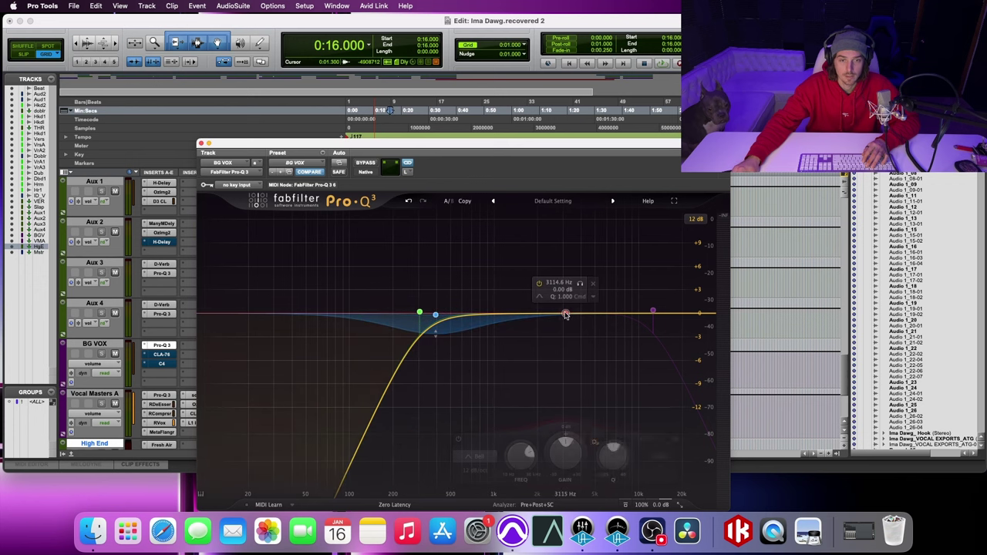
{"action": "left_click_drag", "start_coordinate": [554, 447], "coordinate": [563, 422]}
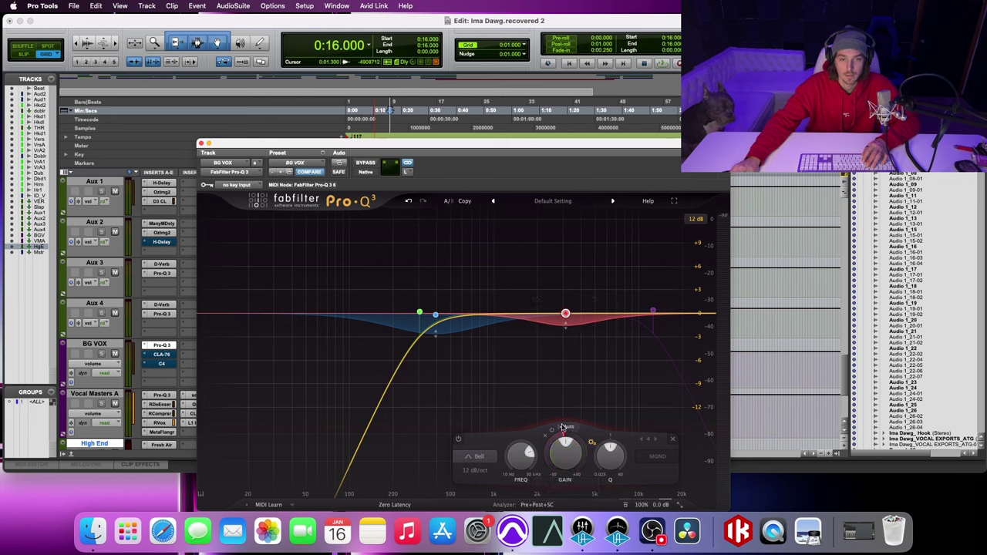
{"action": "mouse_move", "coordinate": [566, 429]}
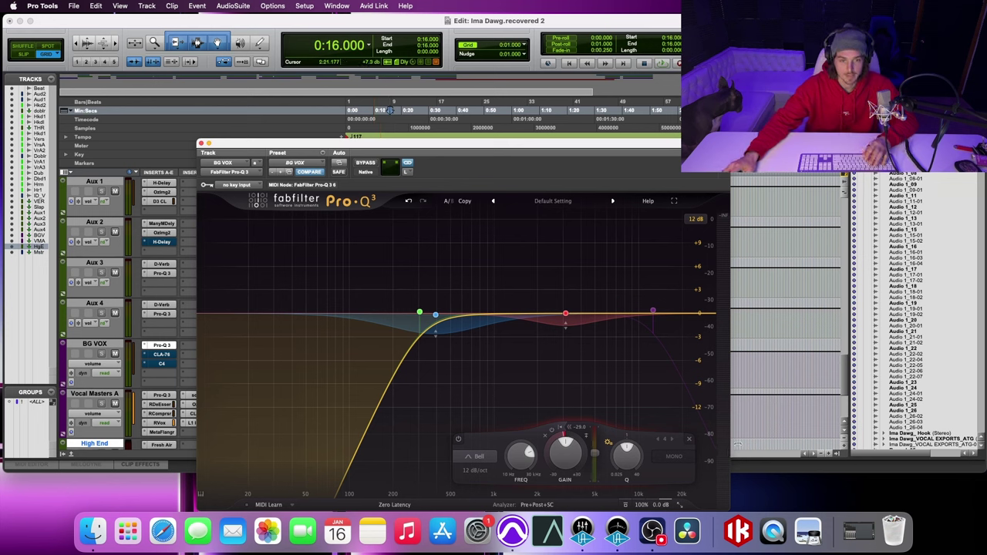
Delete the added 3115 Hz band and undo the recent changes in the BG VOX equalizer.
{"action": "left_click", "coordinate": [690, 442]}
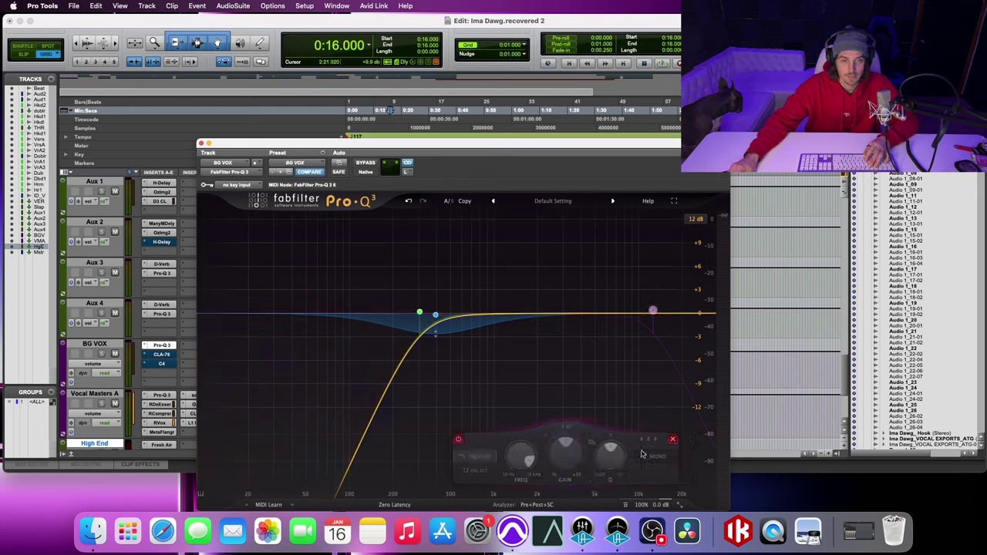
{"action": "left_click", "coordinate": [436, 316]}
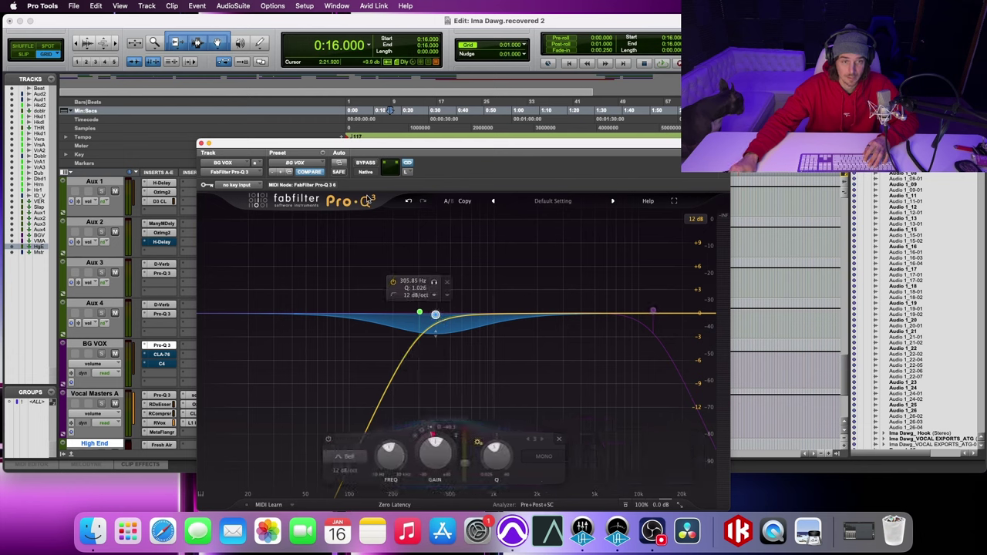
{"action": "left_click", "coordinate": [405, 202]}
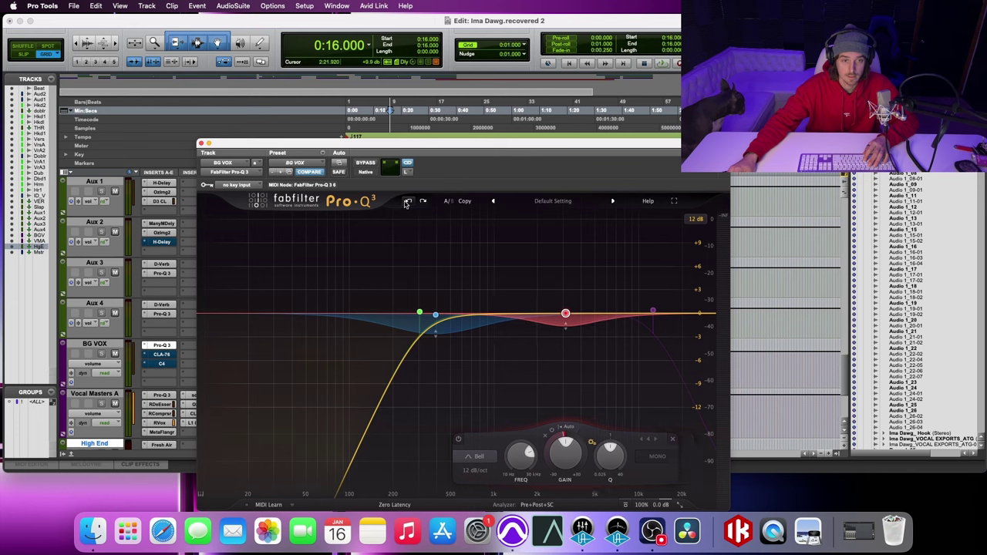
{"action": "left_click", "coordinate": [407, 202]}
Inspect the bell band and the disabled high-cut band of the BG VOX equalizer, and close the plug-in.
{"action": "left_click", "coordinate": [441, 316]}
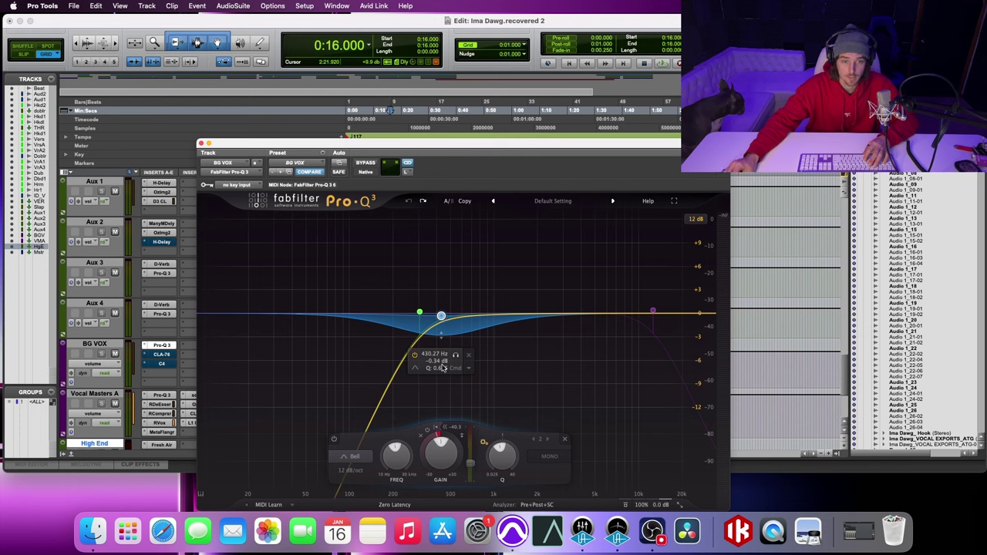
{"action": "left_click", "coordinate": [653, 313]}
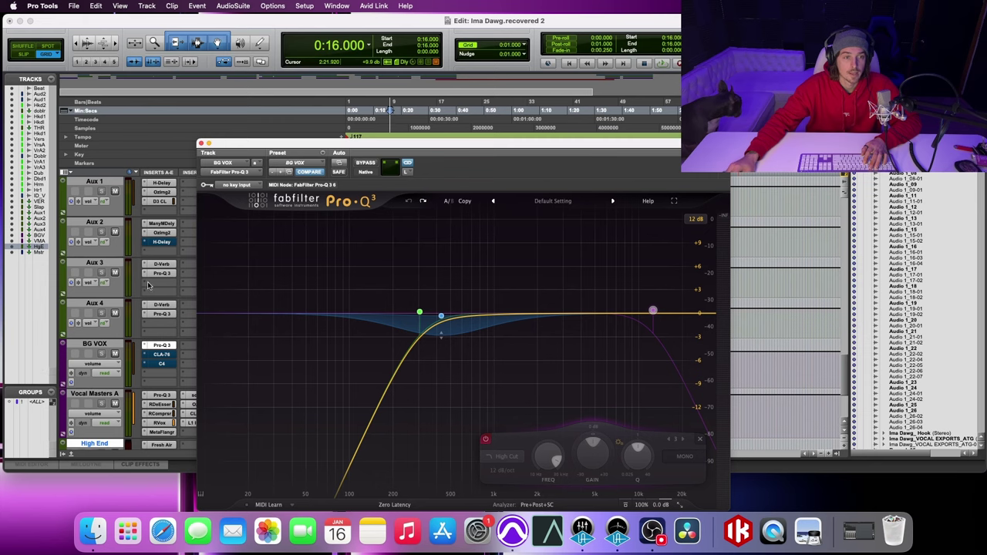
{"action": "left_click", "coordinate": [200, 144]}
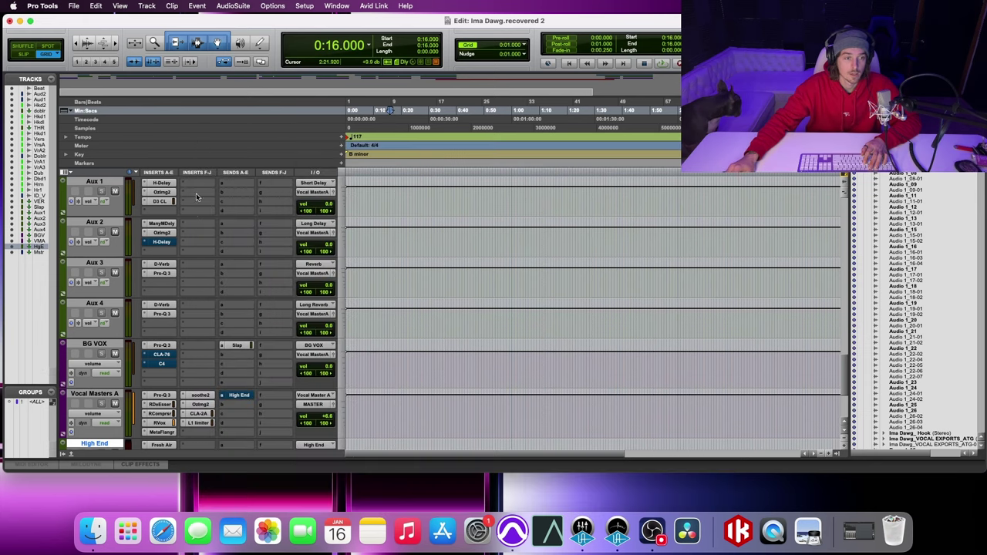
Look at the CLA-76 compressor on BG VOX, return to its Pro-Q 3 equalizer, and close the plug-in window.
{"action": "left_click", "coordinate": [162, 355]}
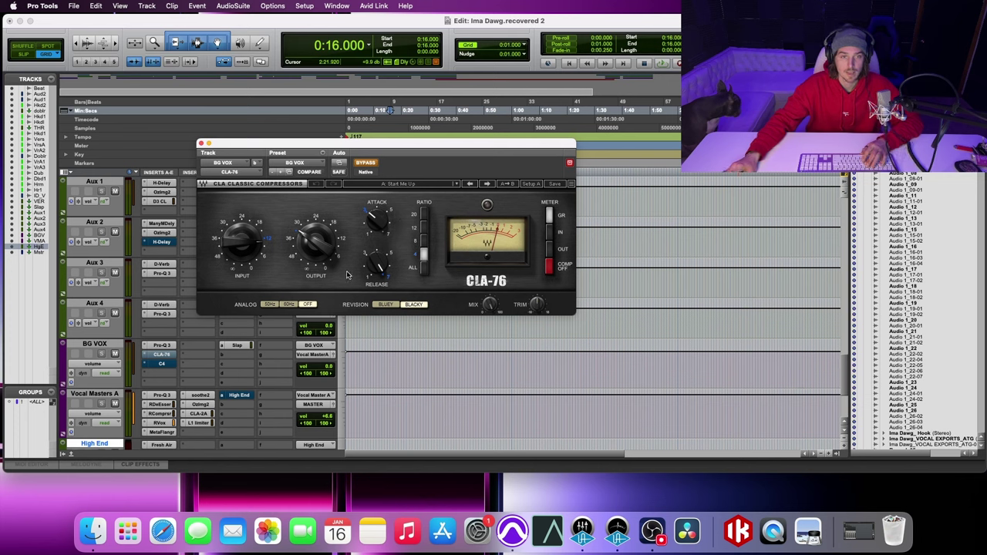
{"action": "left_click_drag", "start_coordinate": [228, 144], "coordinate": [347, 166]}
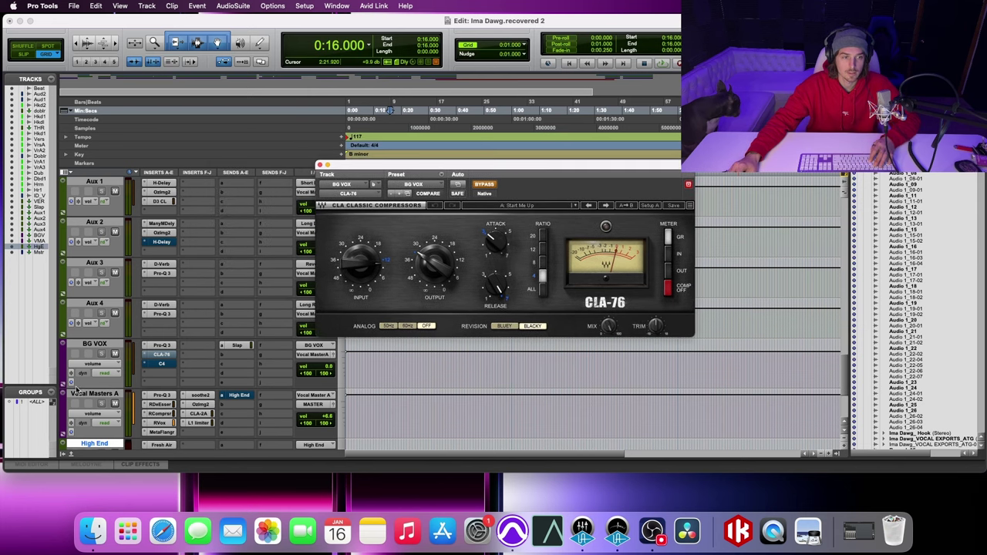
{"action": "left_click", "coordinate": [161, 345]}
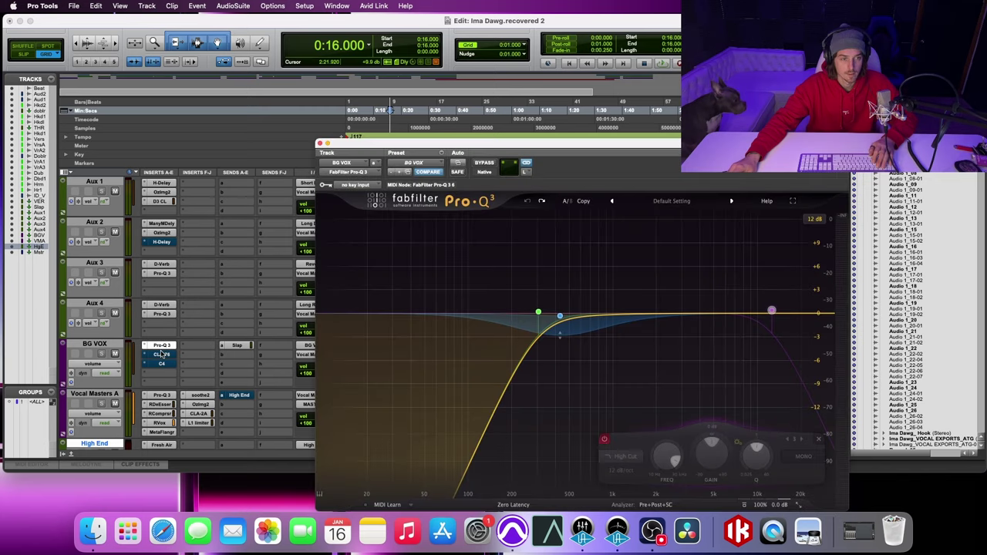
{"action": "scroll", "coordinate": [165, 351], "scroll_direction": "up", "scroll_amount": 5}
{"action": "scroll", "coordinate": [164, 351], "scroll_direction": "up", "scroll_amount": 8}
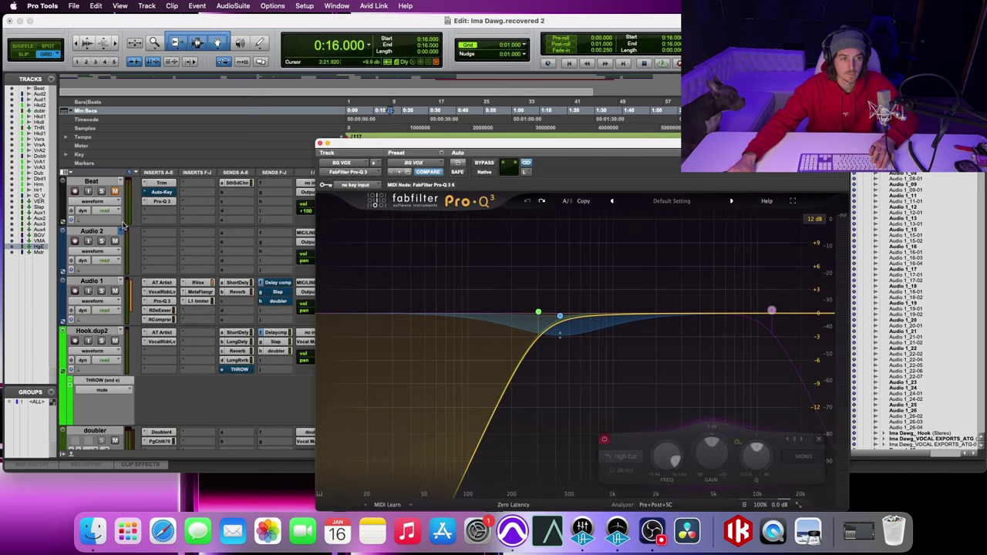
{"action": "left_click_drag", "start_coordinate": [362, 148], "coordinate": [301, 223]}
{"action": "left_click", "coordinate": [269, 222]}
Play the session from 0:16.000 and look over the tracks from the hook down to BG VOX.
{"action": "scroll", "coordinate": [254, 264], "scroll_direction": "down", "scroll_amount": 3}
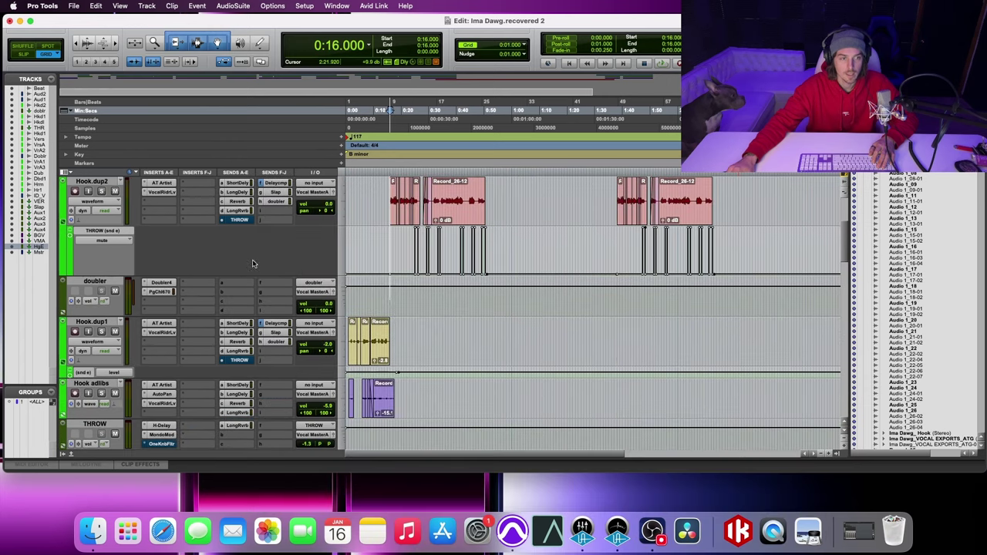
{"action": "scroll", "coordinate": [262, 247], "scroll_direction": "up", "scroll_amount": 3}
{"action": "scroll", "coordinate": [377, 269], "scroll_direction": "down", "scroll_amount": 6}
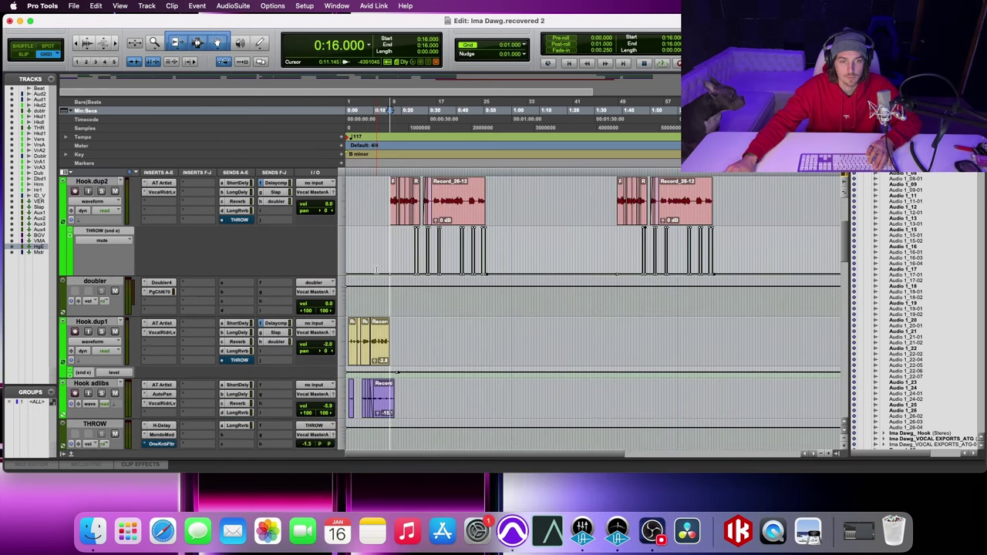
{"action": "scroll", "coordinate": [309, 301], "scroll_direction": "down", "scroll_amount": 3}
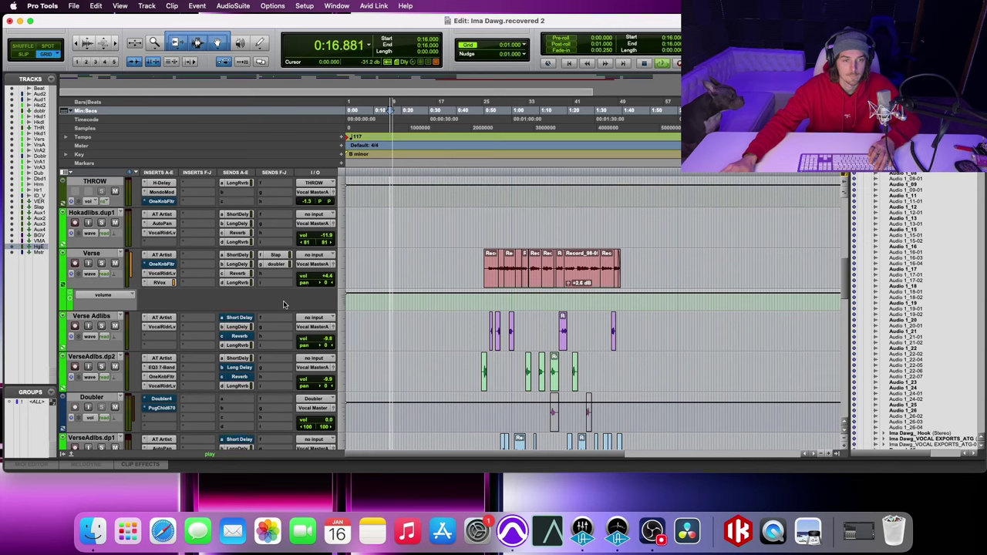
{"action": "scroll", "coordinate": [266, 328], "scroll_direction": "down", "scroll_amount": 3}
{"action": "scroll", "coordinate": [263, 333], "scroll_direction": "down", "scroll_amount": 2}
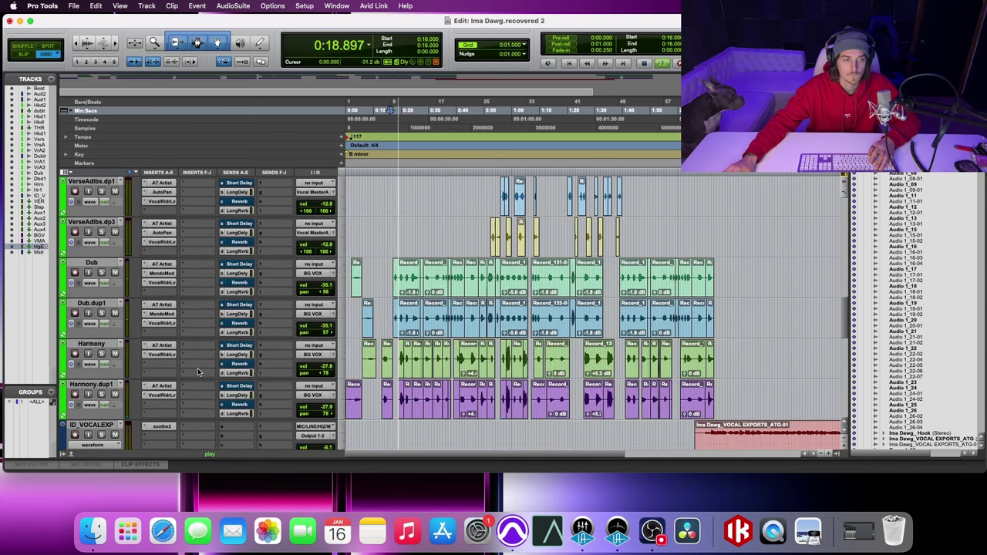
{"action": "scroll", "coordinate": [194, 365], "scroll_direction": "down", "scroll_amount": 6}
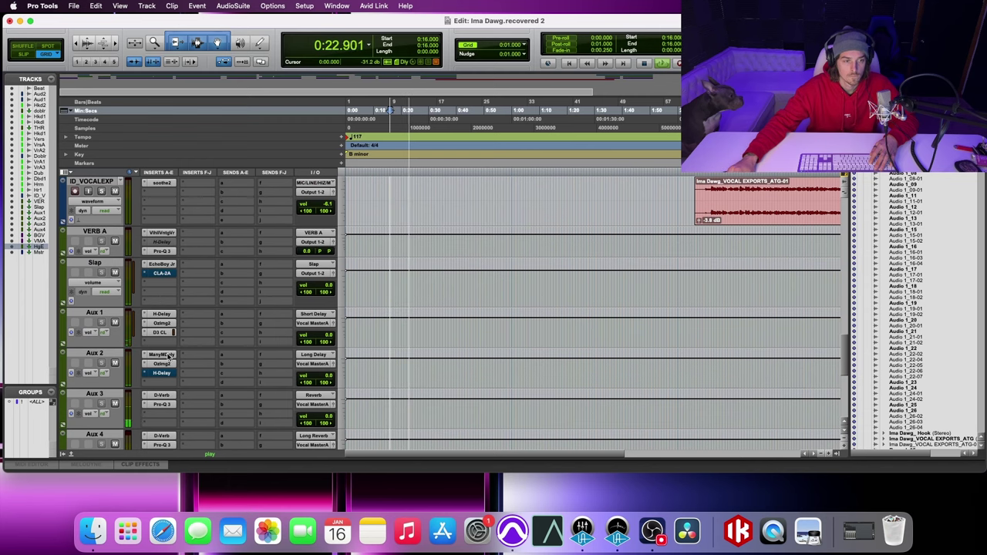
{"action": "scroll", "coordinate": [170, 377], "scroll_direction": "down", "scroll_amount": 3}
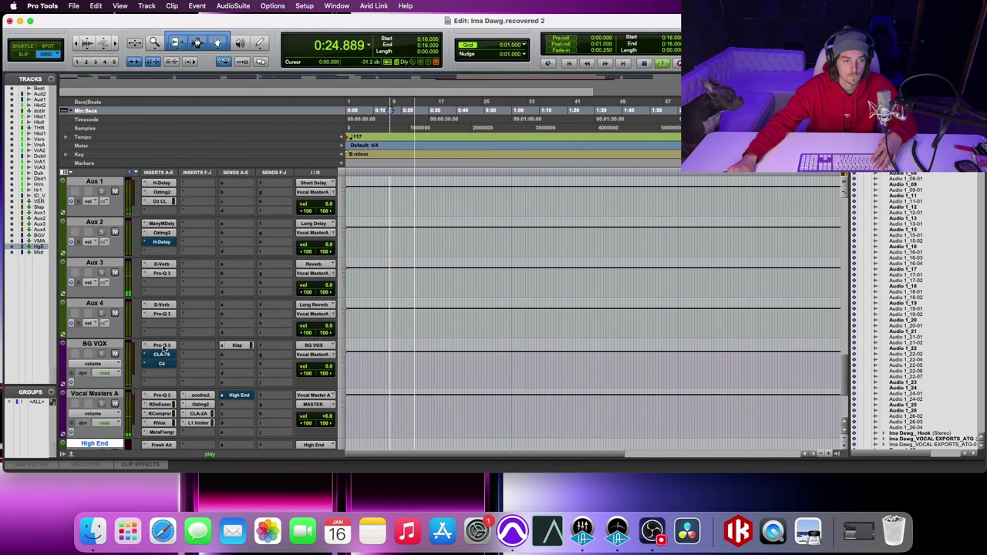
Audition the background vocals from 0:16.000 while switching the BG VOX Pro-Q 3 between bypassed and active.
{"action": "left_click", "coordinate": [162, 345]}
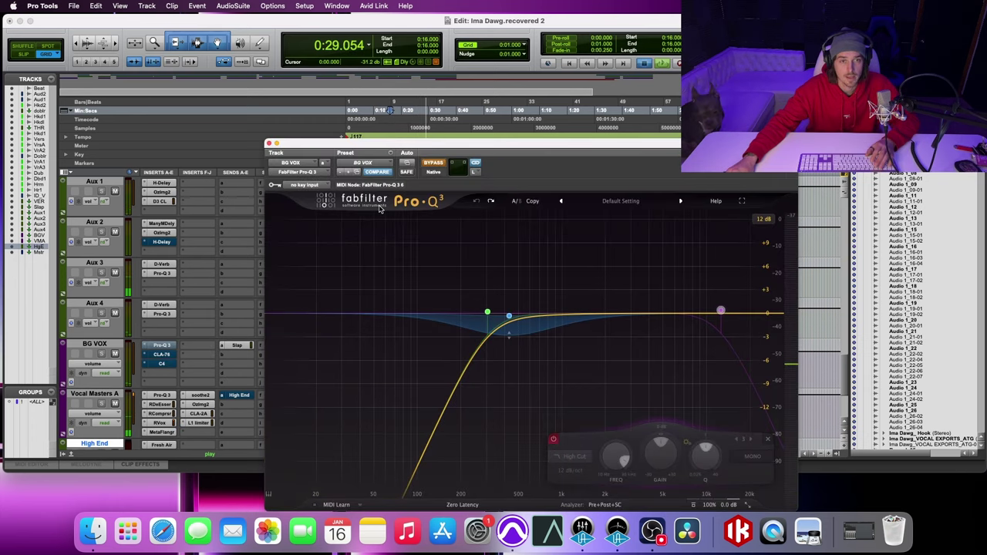
{"action": "key", "text": "space"}
{"action": "key", "text": "space"}
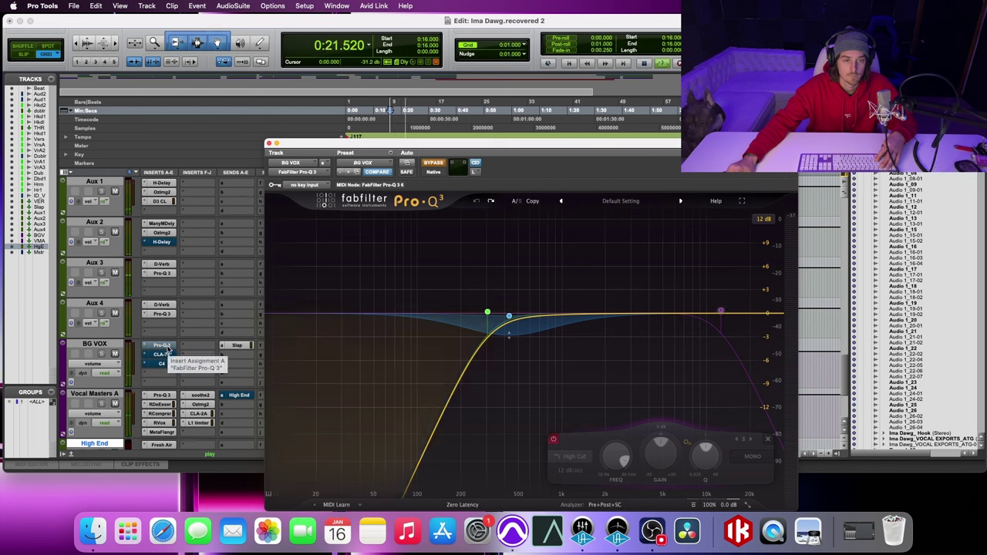
{"action": "key", "text": "space"}
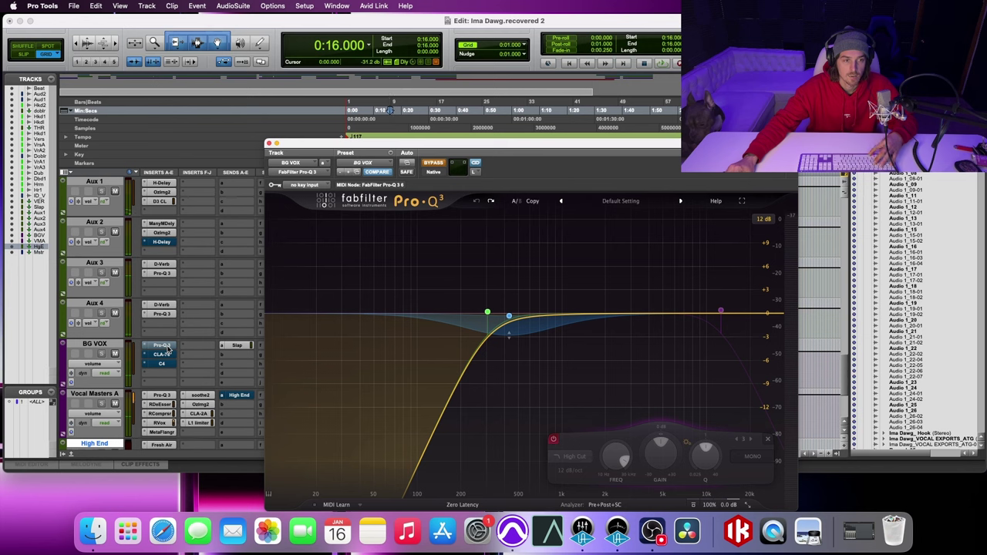
{"action": "key", "text": "space"}
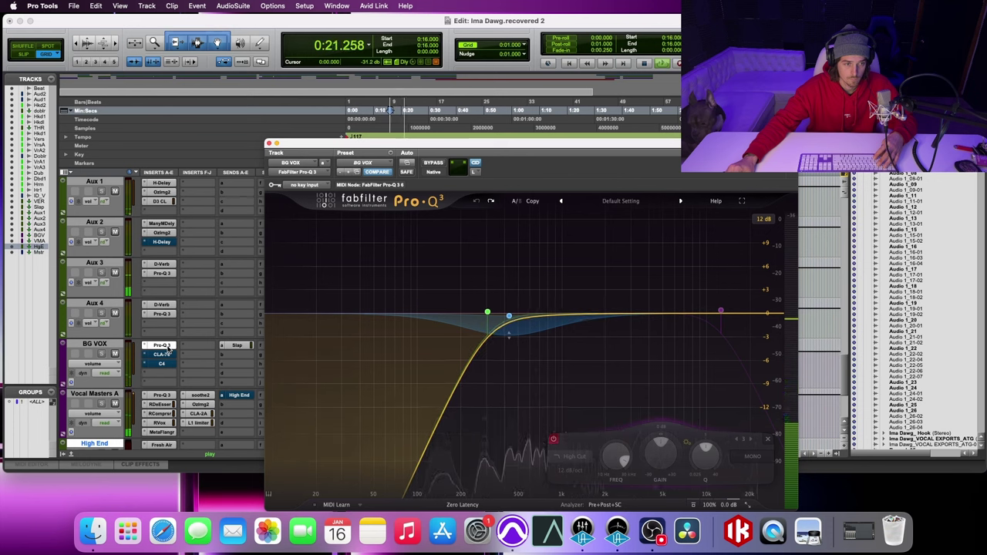
{"action": "left_click", "coordinate": [163, 346], "text": "super"}
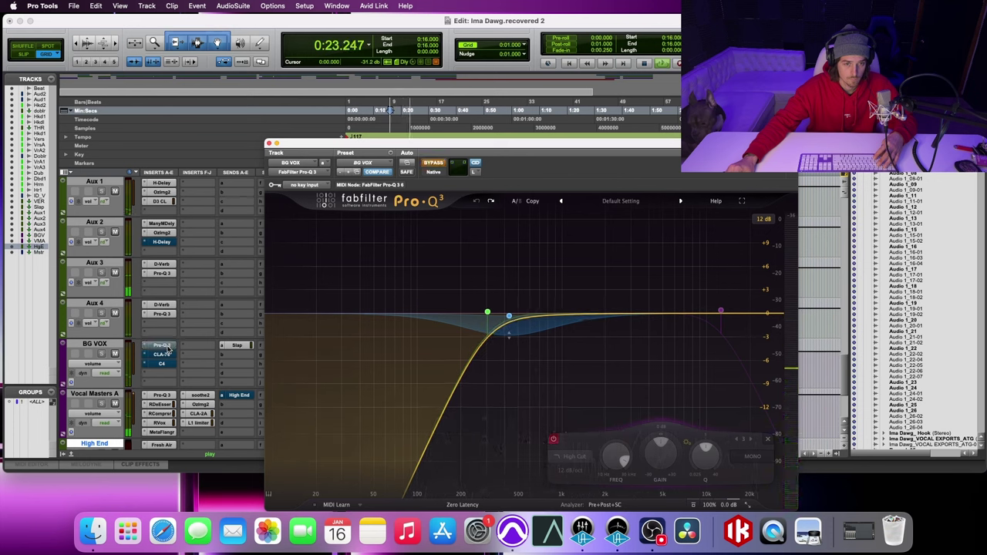
{"action": "left_click", "coordinate": [162, 346], "text": "super"}
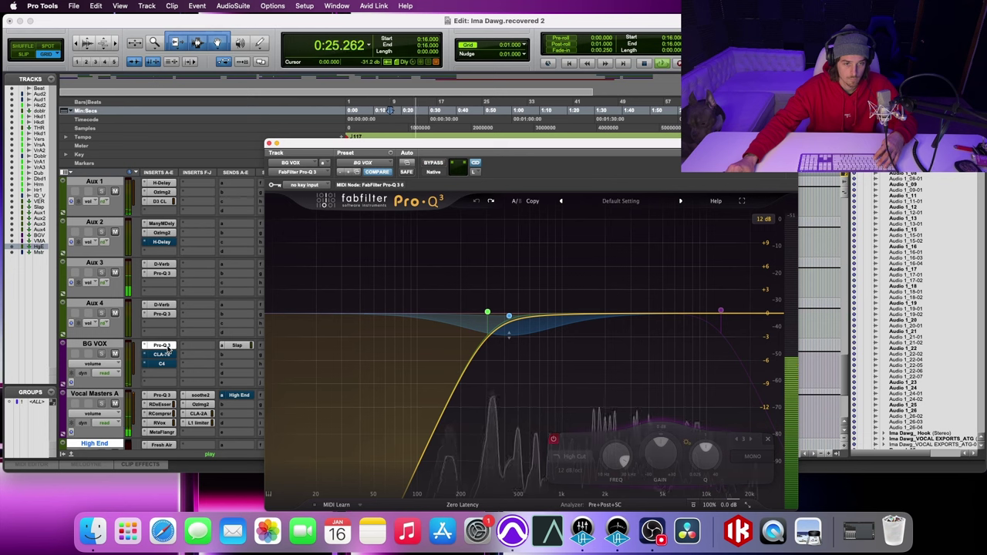
Stop playback and open the CLA-76 compressor on the BG VOX track.
{"action": "key", "text": "space"}
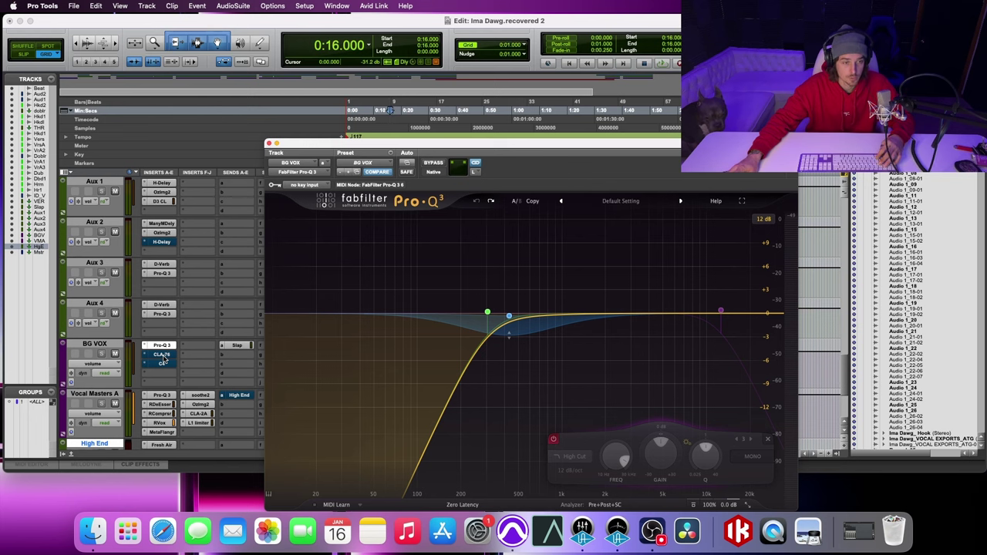
{"action": "left_click", "coordinate": [162, 355]}
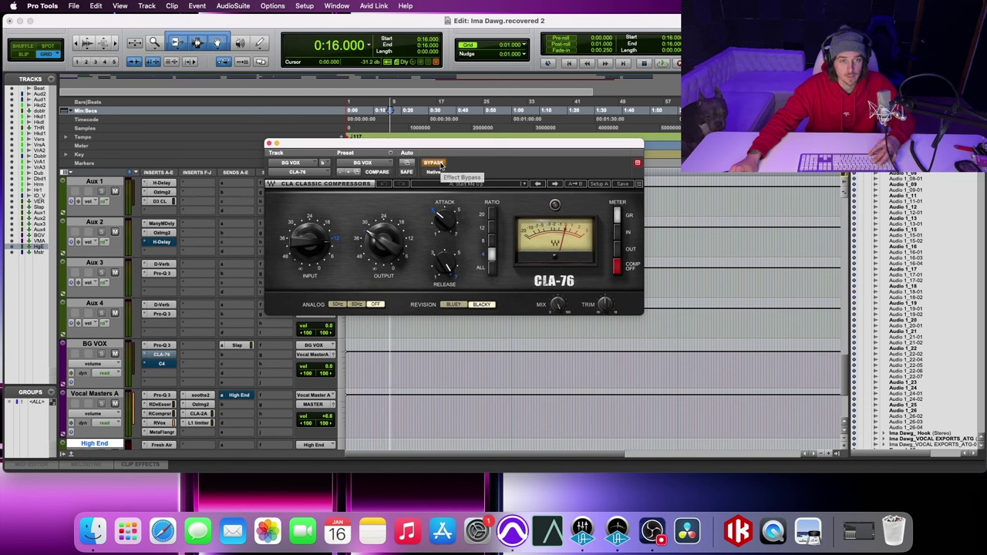
Audition the background vocals from 0:16.000 with the BG VOX CLA-76 bypassed, and again with the compressor active.
{"action": "key", "text": "space"}
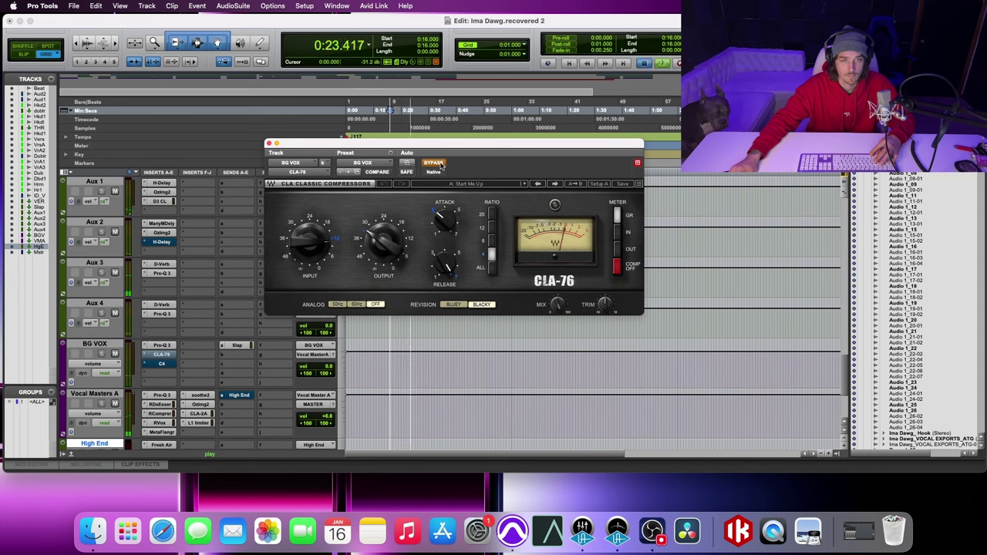
{"action": "key", "text": "space"}
{"action": "left_click", "coordinate": [433, 163]}
{"action": "key", "text": "space"}
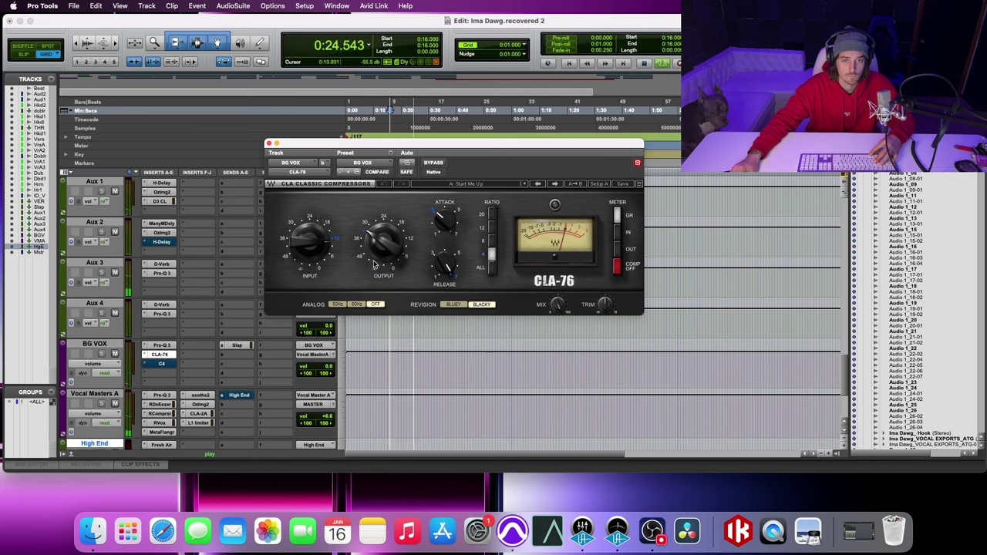
{"action": "key", "text": "space"}
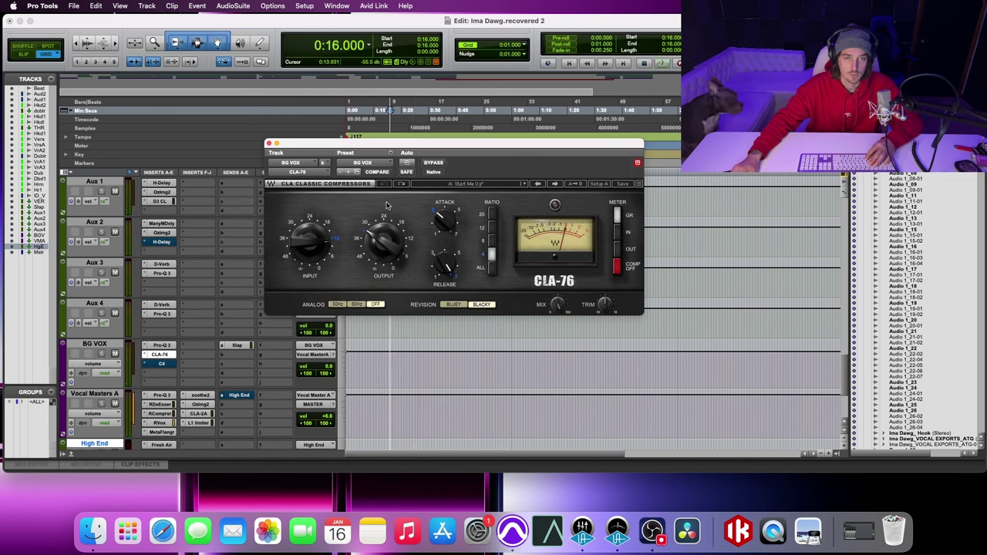
Raise the CLA-76 output on BG VOX to about 24 and adjust its input knob while playing from 0:16.000.
{"action": "left_click_drag", "start_coordinate": [383, 251], "coordinate": [383, 246]}
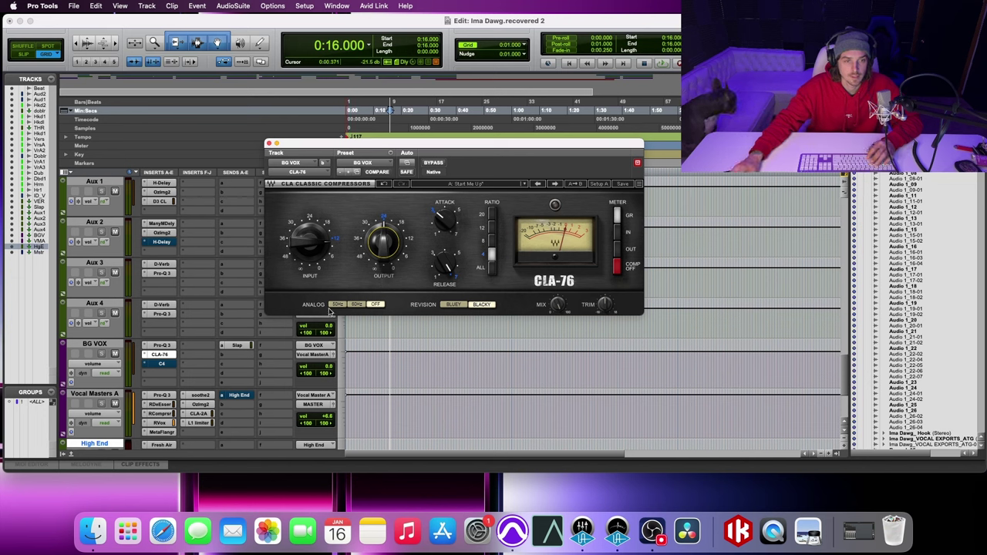
{"action": "key", "text": "space"}
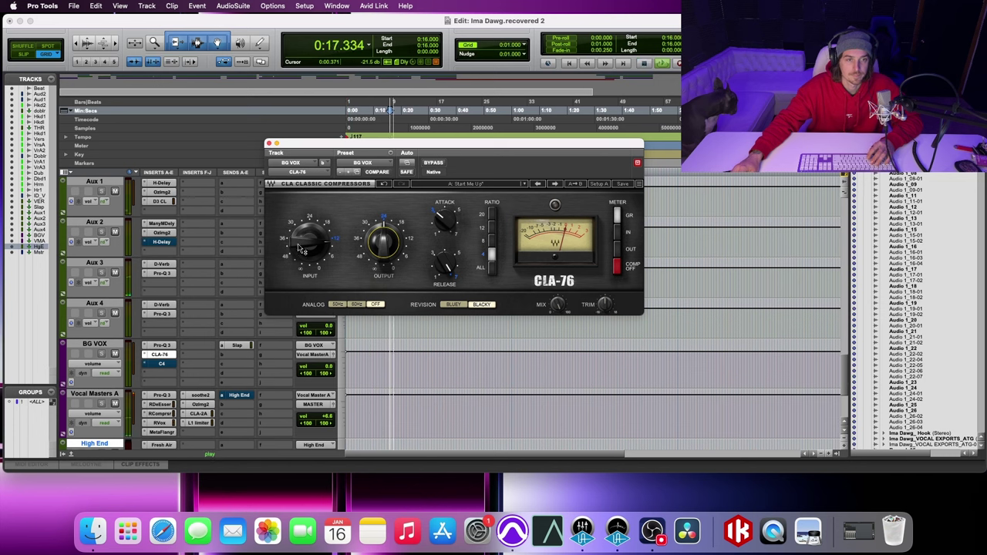
{"action": "left_click_drag", "start_coordinate": [307, 251], "coordinate": [338, 276]}
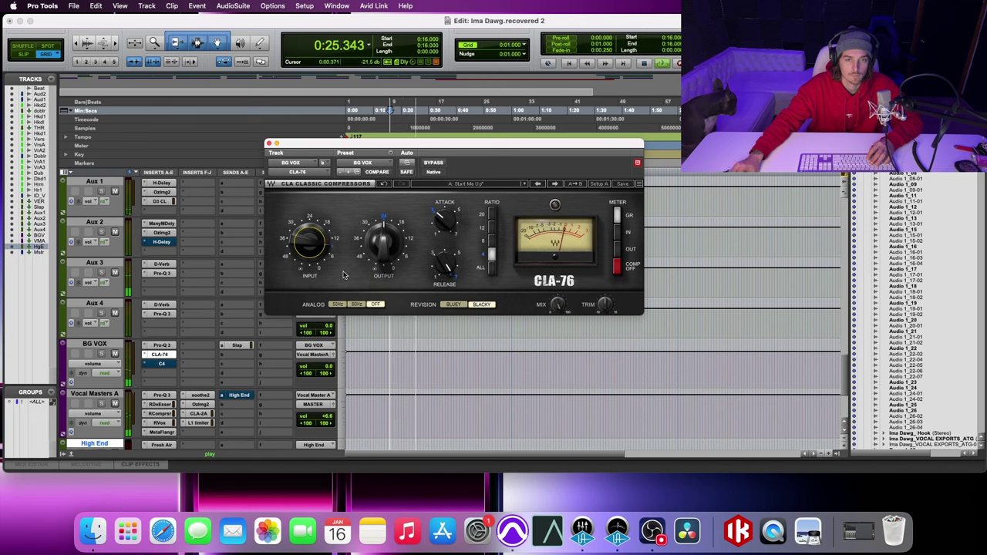
{"action": "key", "text": "space"}
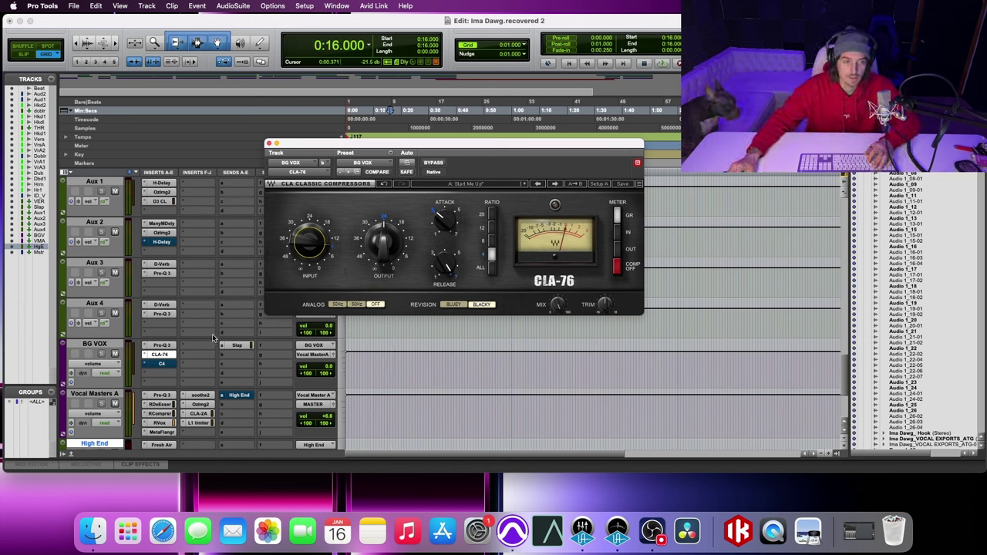
Open the Slap send on BG VOX and look over the sends on the dub and harmony tracks and the aux tracks.
{"action": "left_click", "coordinate": [236, 345]}
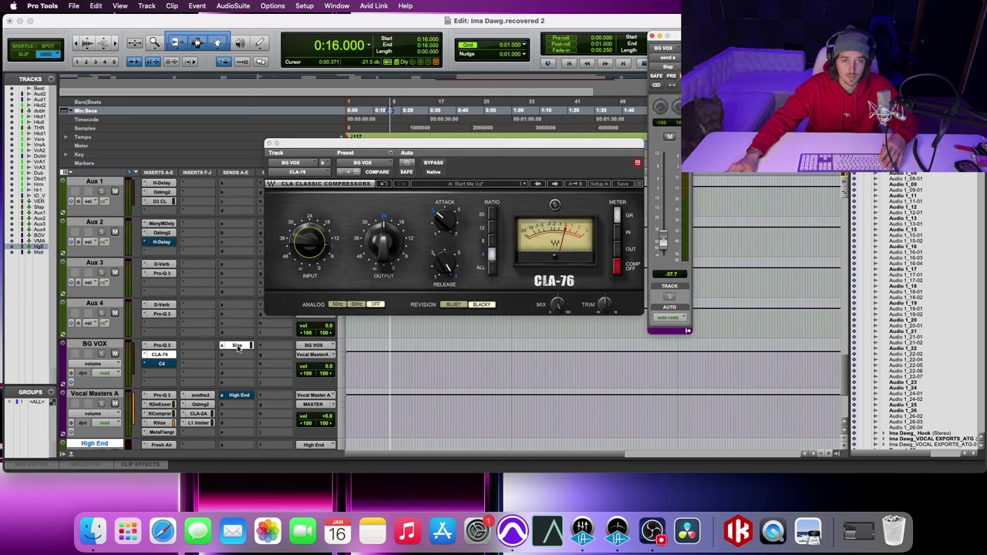
{"action": "scroll", "coordinate": [181, 327], "scroll_direction": "up", "scroll_amount": 3}
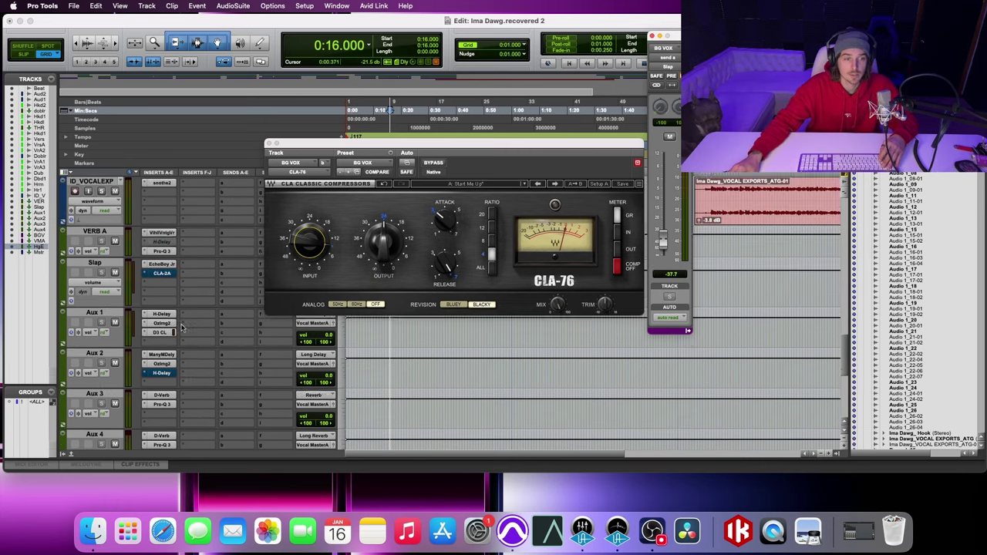
{"action": "scroll", "coordinate": [181, 328], "scroll_direction": "up", "scroll_amount": 3}
{"action": "scroll", "coordinate": [182, 327], "scroll_direction": "up", "scroll_amount": 2}
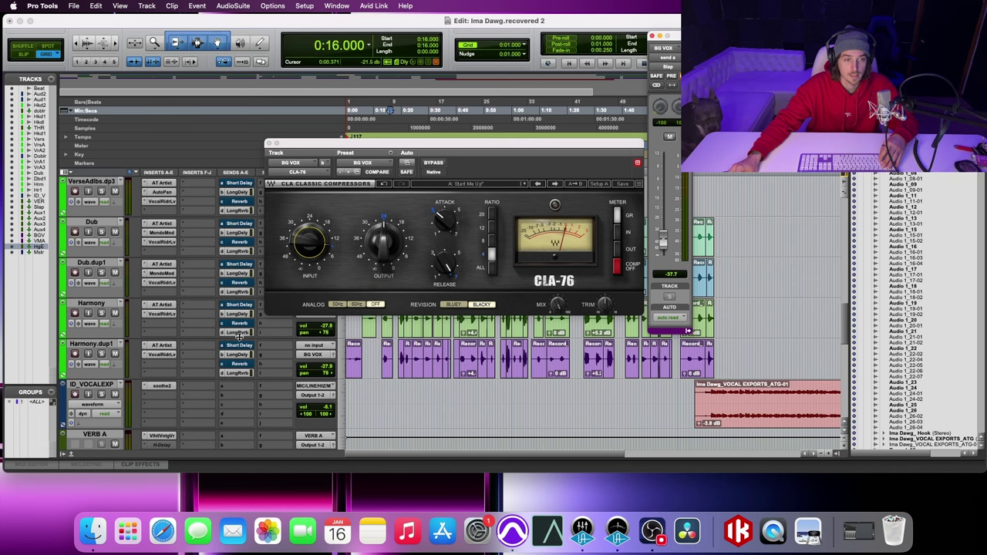
{"action": "scroll", "coordinate": [200, 375], "scroll_direction": "down", "scroll_amount": 8}
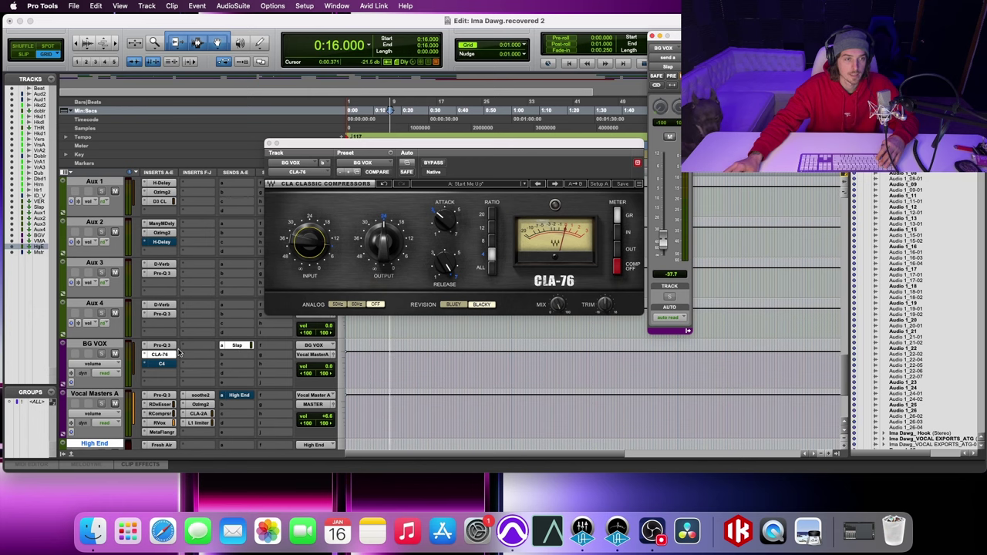
{"action": "scroll", "coordinate": [174, 349], "scroll_direction": "up", "scroll_amount": 1}
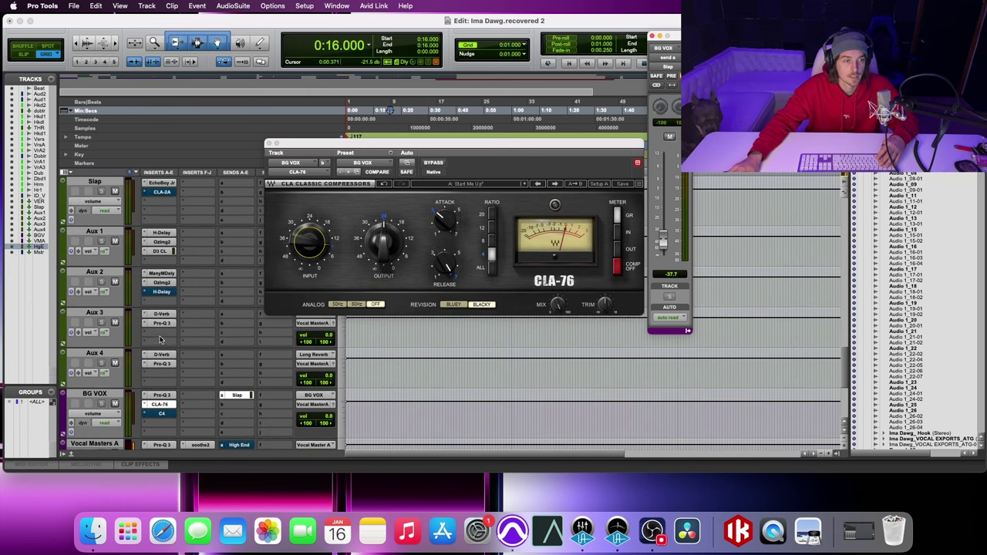
{"action": "scroll", "coordinate": [148, 312], "scroll_direction": "up", "scroll_amount": 8}
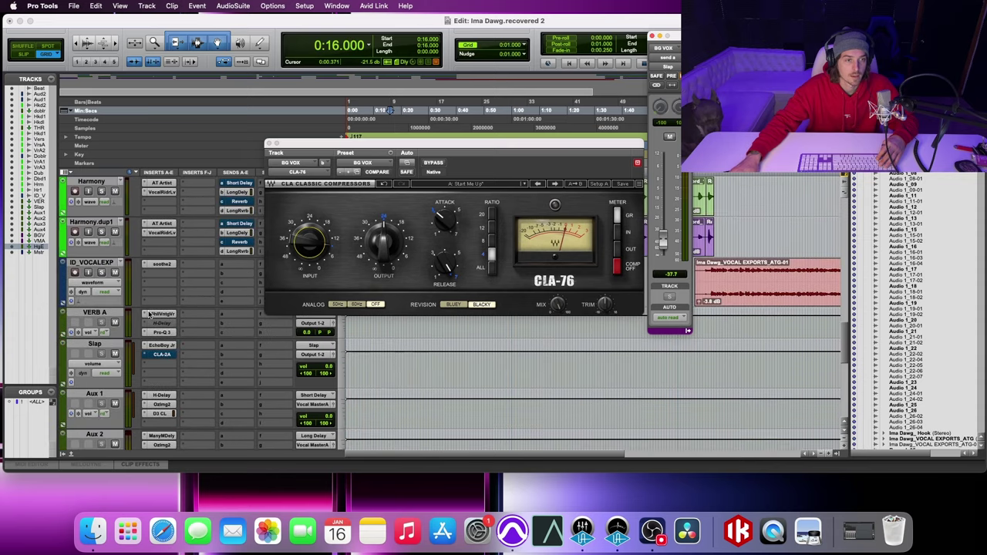
{"action": "scroll", "coordinate": [150, 309], "scroll_direction": "down", "scroll_amount": 8}
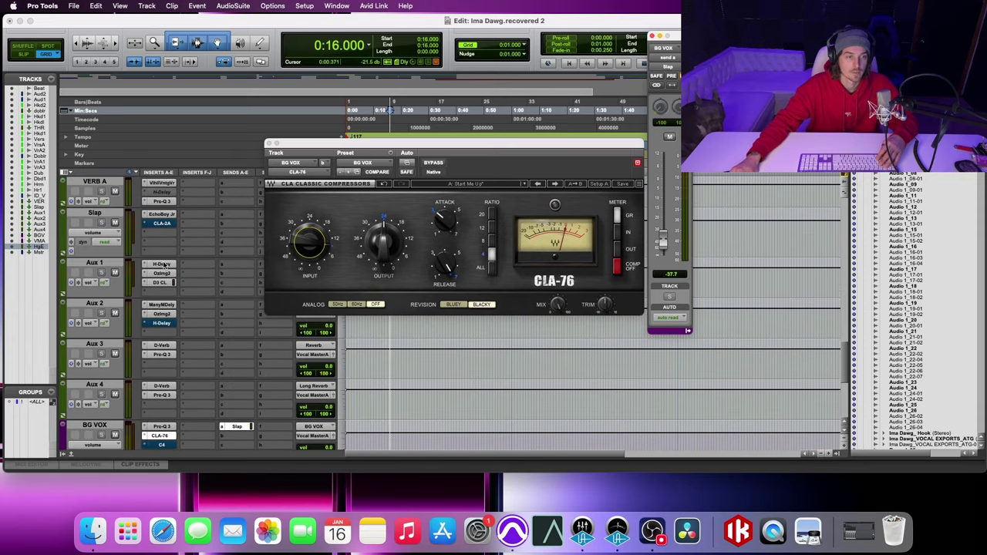
Examine the H-Delay on Aux 1 and the Manny Marroquin Delay and Ozone Imager 2 on Aux 2, closing each plug-in.
{"action": "left_click", "coordinate": [161, 264]}
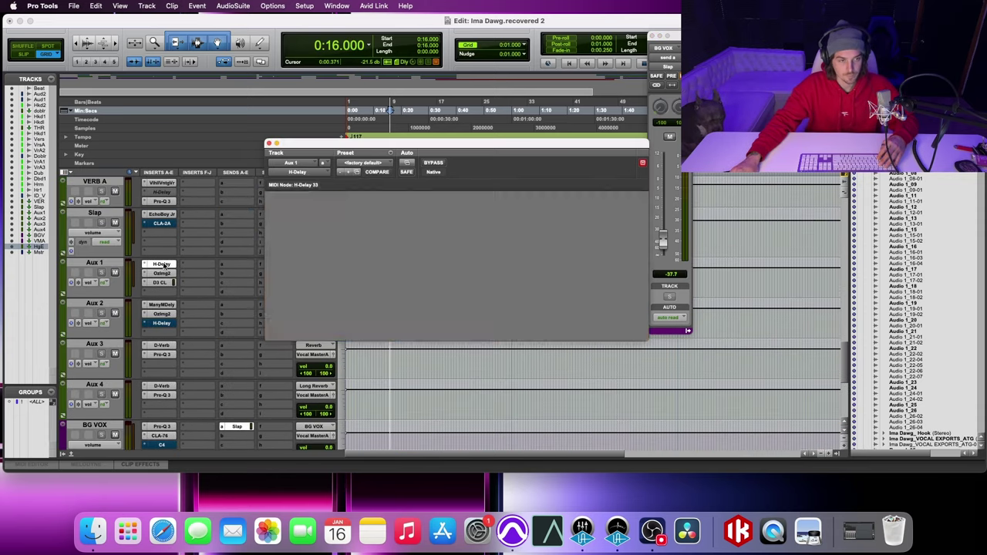
{"action": "left_click", "coordinate": [162, 264]}
{"action": "scroll", "coordinate": [164, 263], "scroll_direction": "down", "scroll_amount": 1}
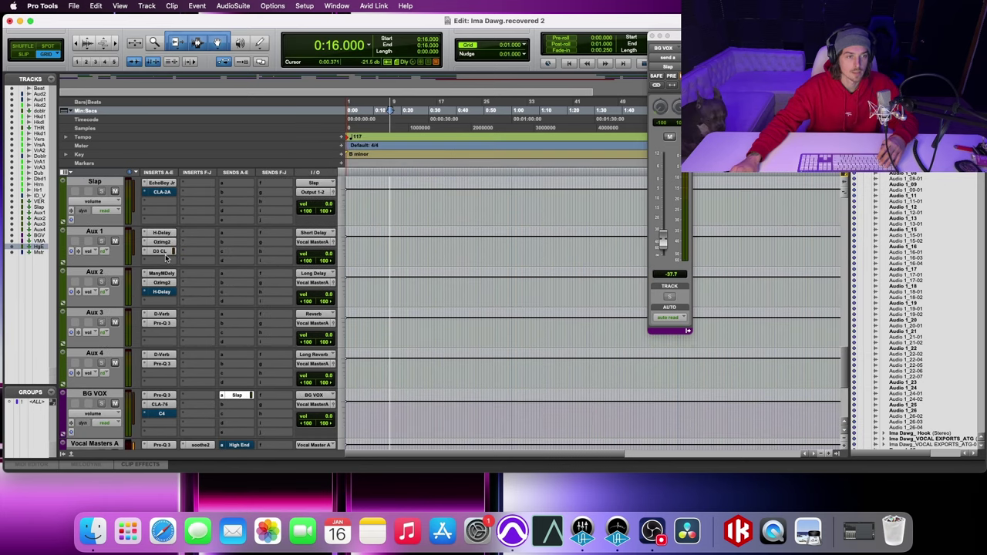
{"action": "left_click", "coordinate": [161, 274]}
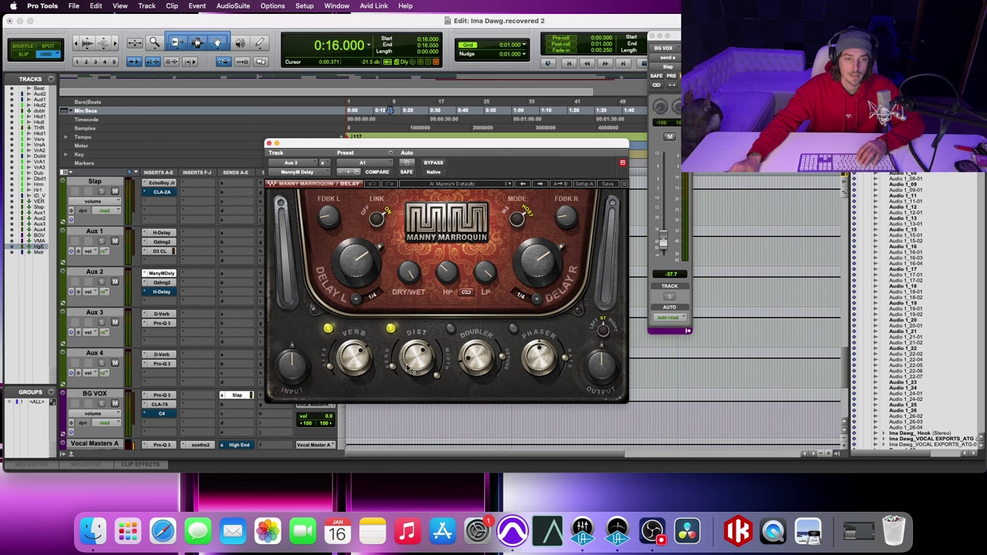
{"action": "mouse_move", "coordinate": [411, 364]}
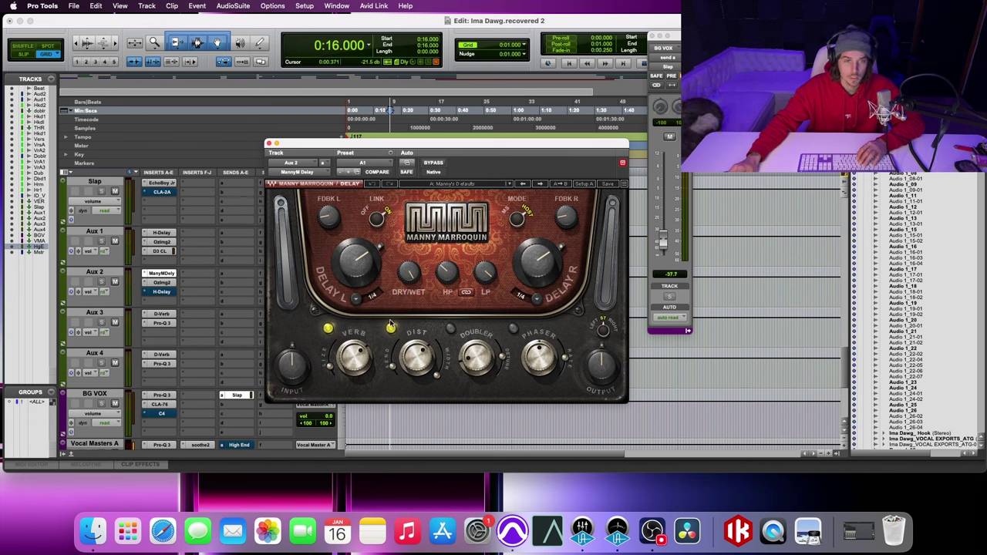
{"action": "mouse_move", "coordinate": [327, 218]}
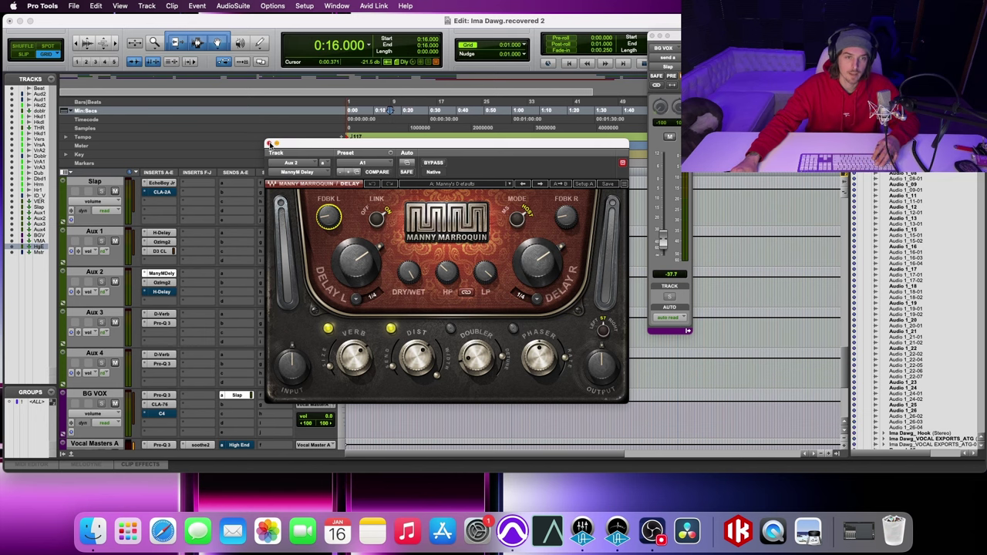
{"action": "left_click", "coordinate": [269, 144]}
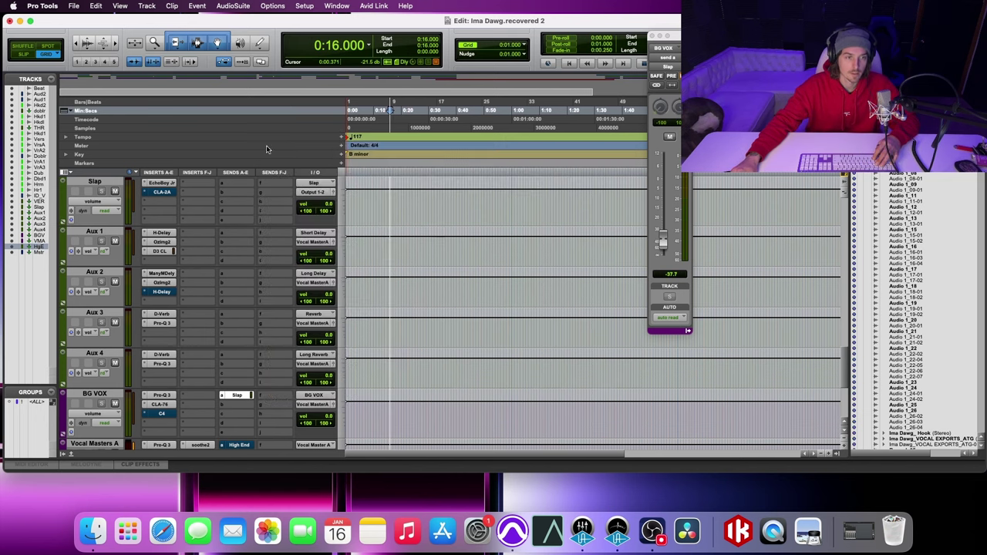
{"action": "left_click", "coordinate": [165, 283]}
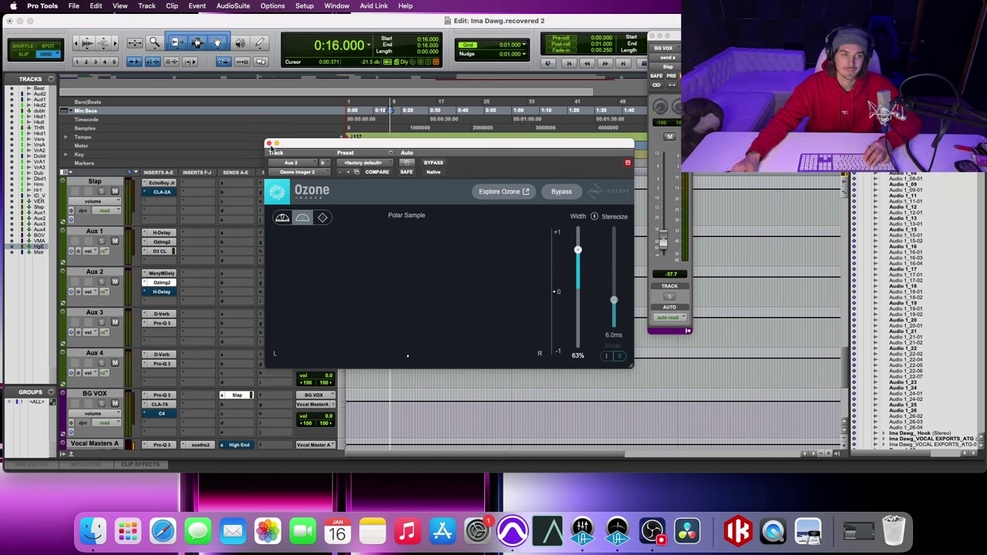
{"action": "left_click", "coordinate": [269, 144]}
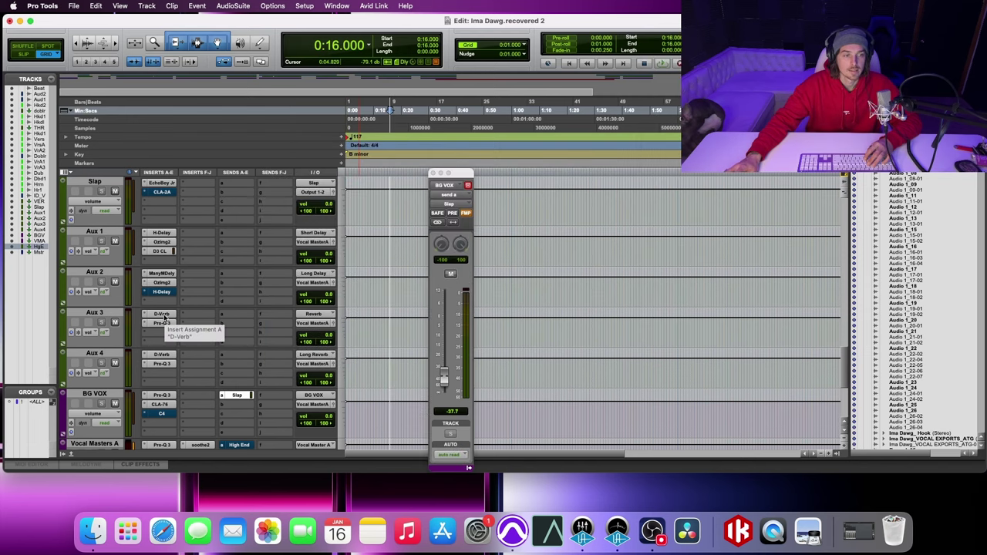
Examine the D-Verb settings on the Aux 4 long reverb track and close the plug-in.
{"action": "left_click", "coordinate": [162, 355]}
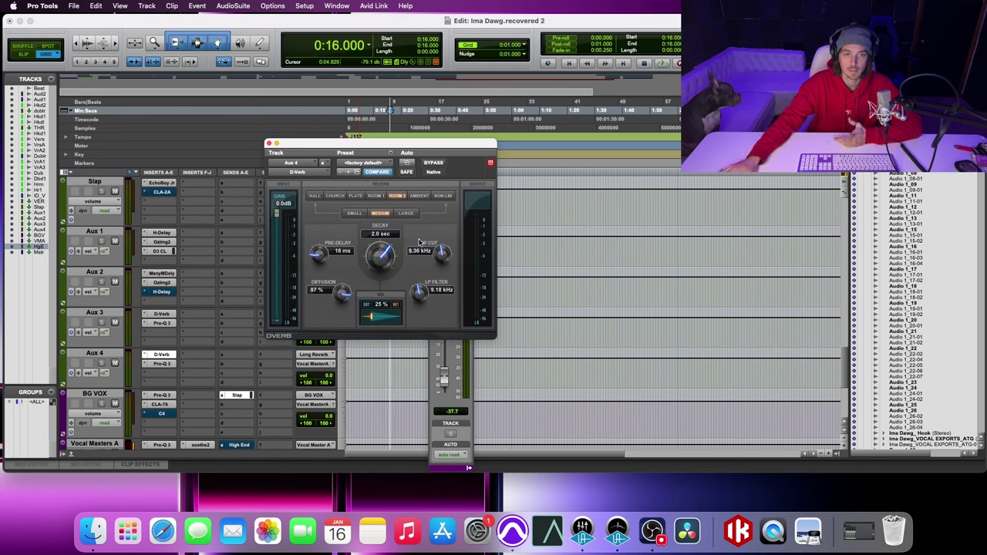
{"action": "left_click_drag", "start_coordinate": [364, 148], "coordinate": [373, 178]}
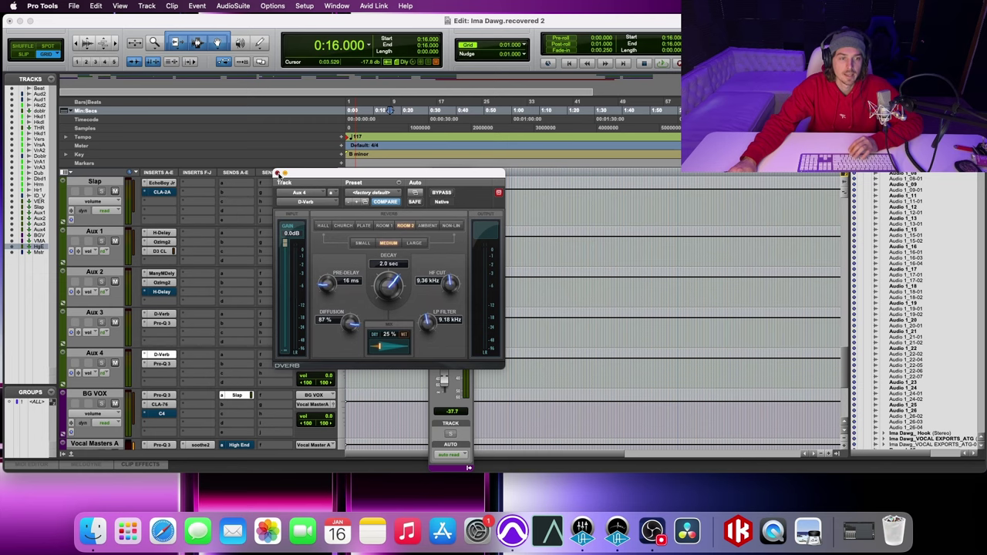
{"action": "left_click", "coordinate": [278, 172]}
Check the Long Delay and Long Reverb send levels on the Dub track and close the send window.
{"action": "scroll", "coordinate": [231, 286], "scroll_direction": "down", "scroll_amount": 4}
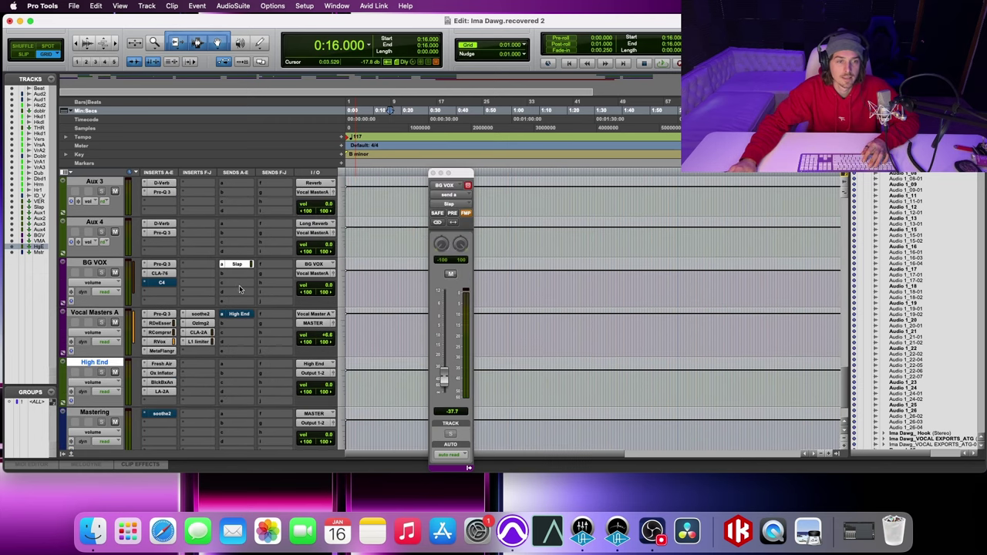
{"action": "scroll", "coordinate": [240, 278], "scroll_direction": "up", "scroll_amount": 10}
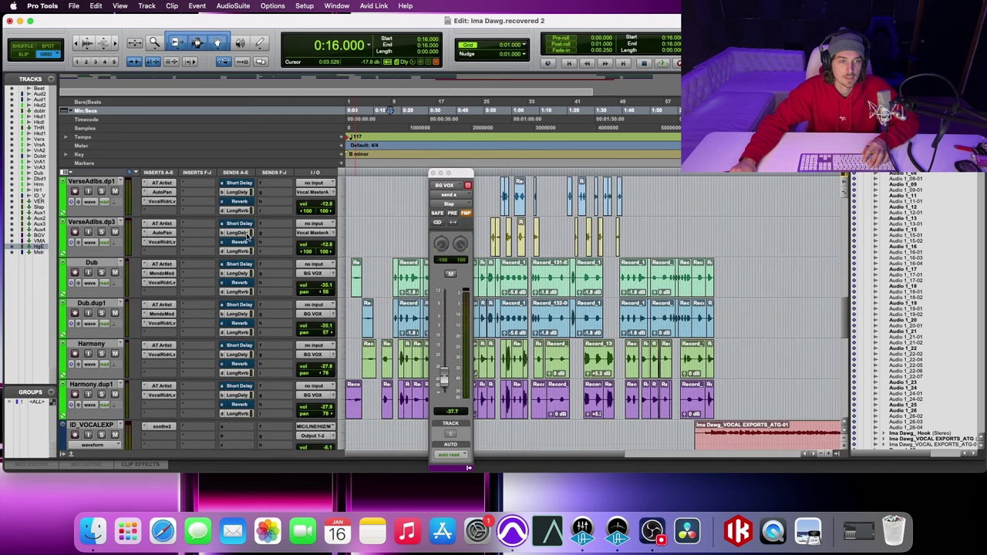
{"action": "left_click", "coordinate": [239, 274]}
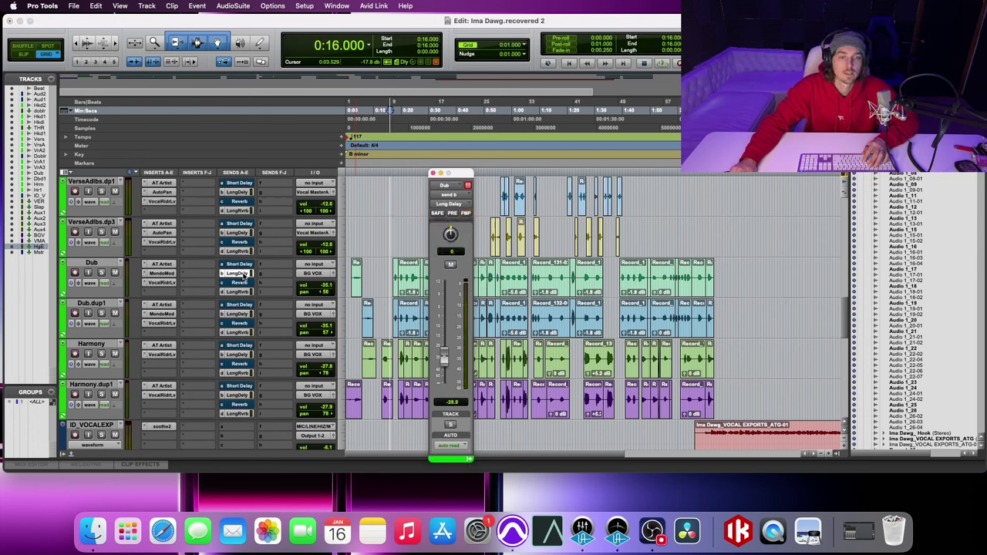
{"action": "left_click", "coordinate": [243, 293]}
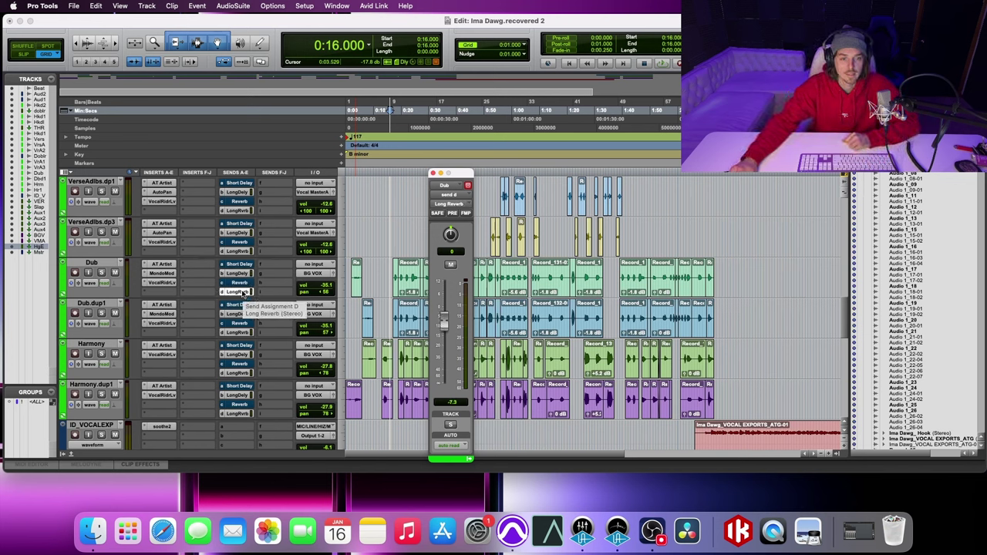
{"action": "left_click", "coordinate": [434, 175]}
Examine the BG VOX Slap send and the EchoBoy Jr. on the Slap track, closing both windows.
{"action": "scroll", "coordinate": [173, 371], "scroll_direction": "down", "scroll_amount": 10}
{"action": "scroll", "coordinate": [172, 371], "scroll_direction": "down", "scroll_amount": 2}
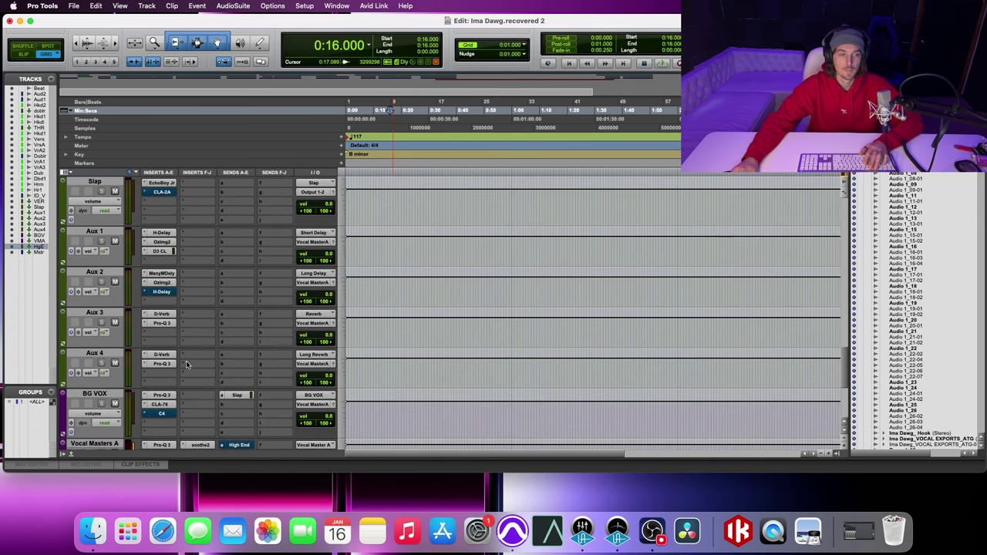
{"action": "left_click", "coordinate": [232, 395]}
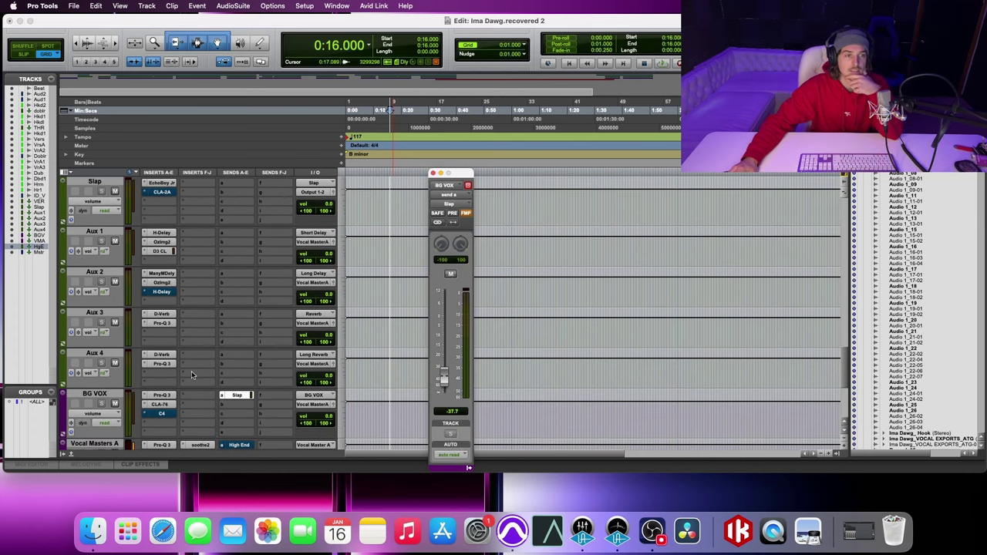
{"action": "left_click", "coordinate": [158, 183]}
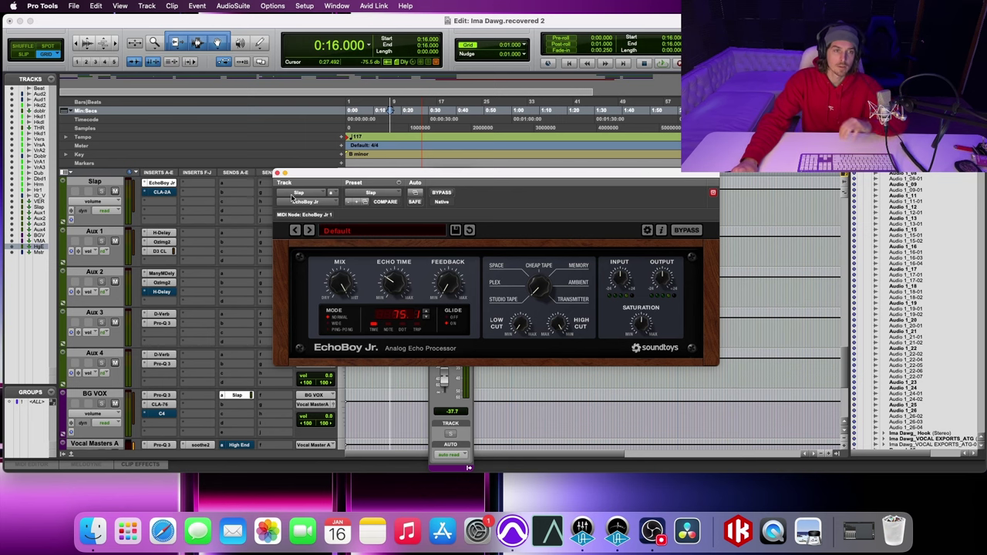
{"action": "left_click", "coordinate": [278, 174]}
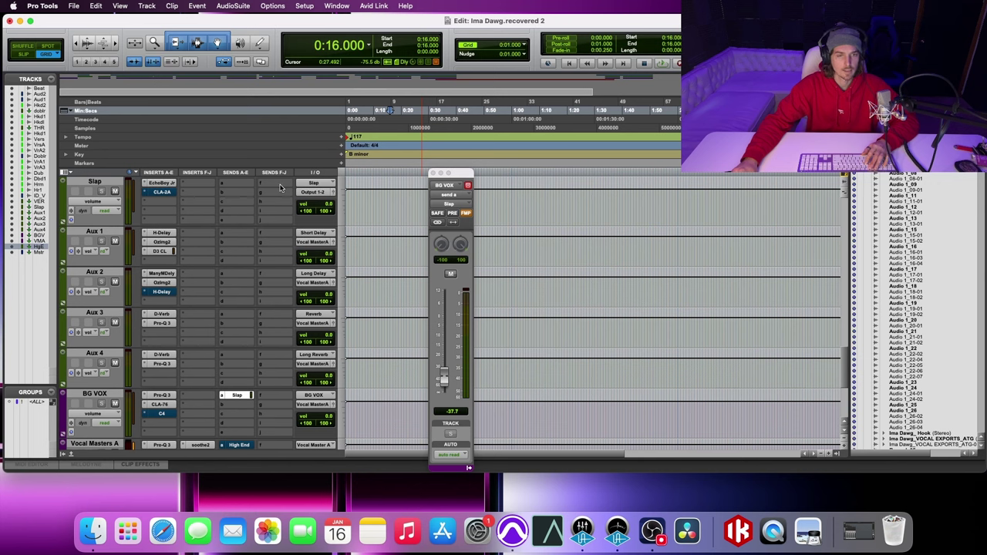
{"action": "left_click", "coordinate": [433, 173]}
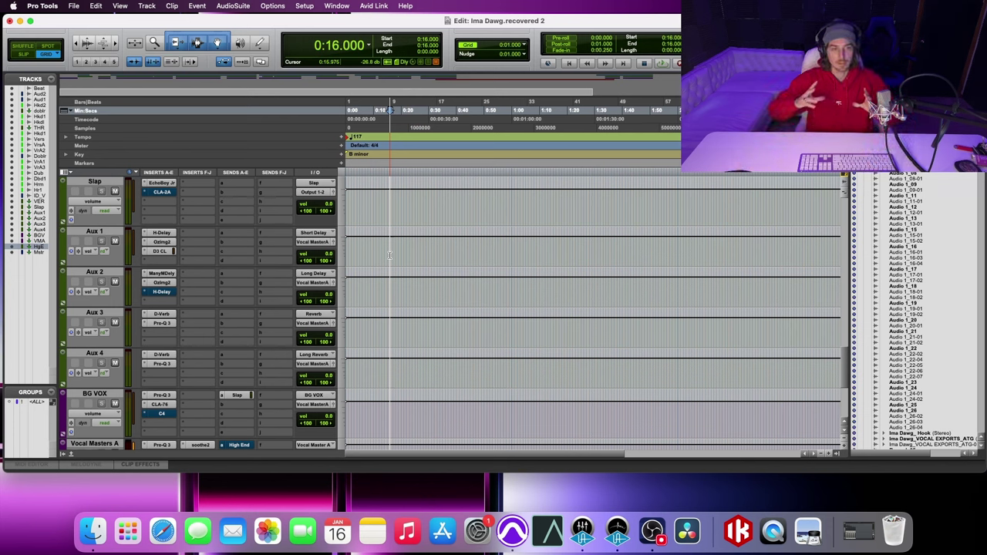
Mute the Slap send on BG VOX and open the track's CLA-76 compressor.
{"action": "left_click", "coordinate": [235, 395]}
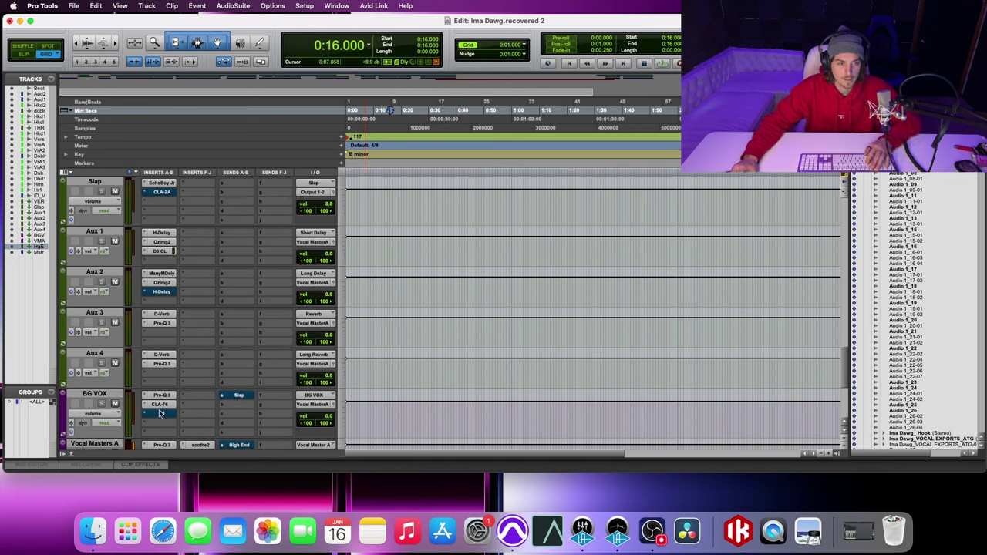
{"action": "left_click", "coordinate": [160, 404]}
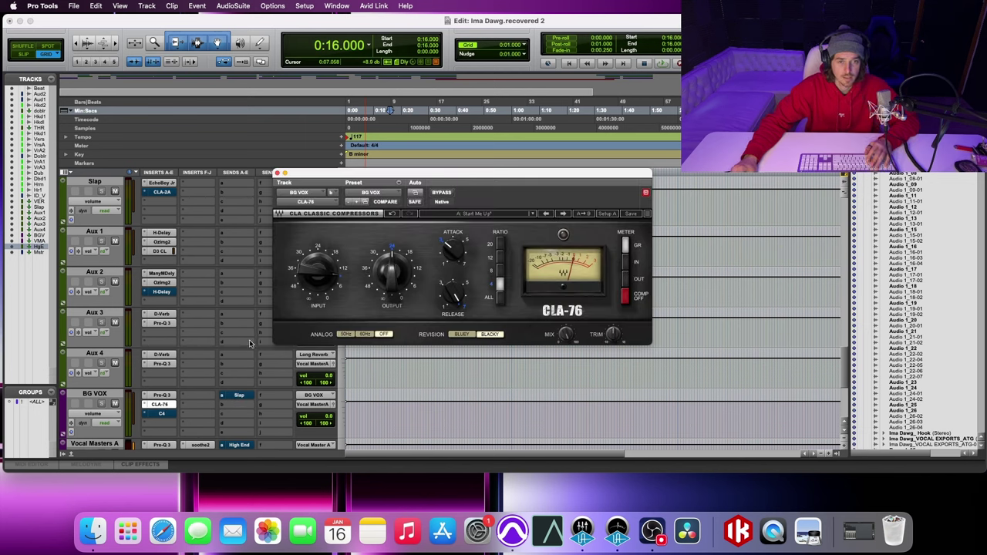
Audition the background vocals from 0:16 and bring the verse ad-lib, Dub and Harmony tracks into view.
{"action": "key", "text": "space"}
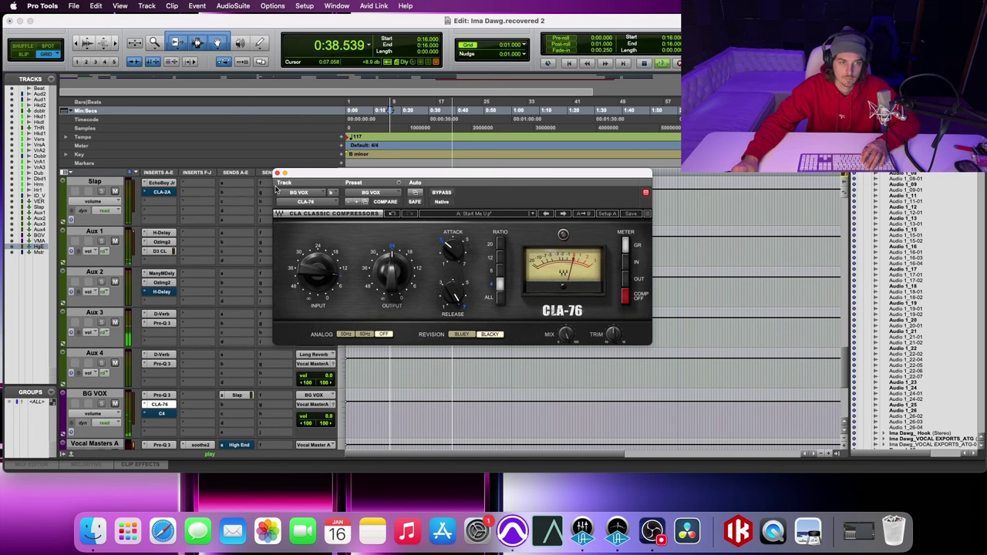
{"action": "scroll", "coordinate": [236, 249], "scroll_direction": "up", "scroll_amount": 15}
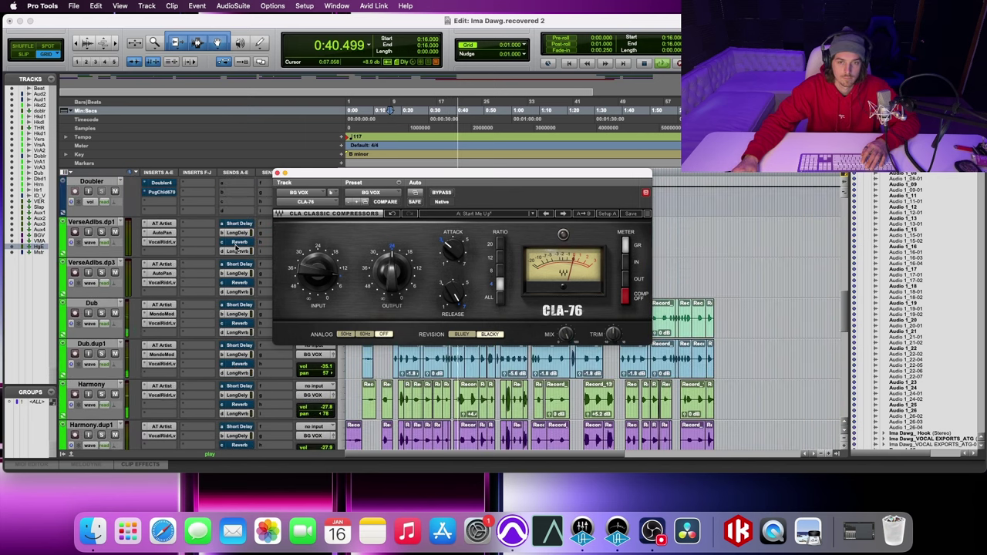
{"action": "key", "text": "space"}
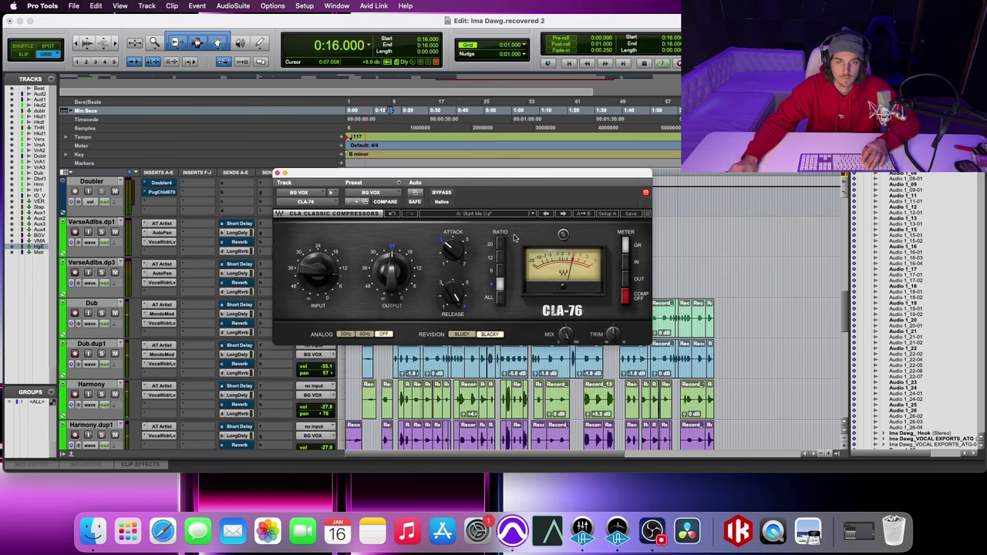
Move the CLA-76 window clear of the ad-lib tracks, inspect the AutoPan on VerseAdlibs.dp1 and close the plug-in.
{"action": "left_click_drag", "start_coordinate": [504, 173], "coordinate": [277, 139]}
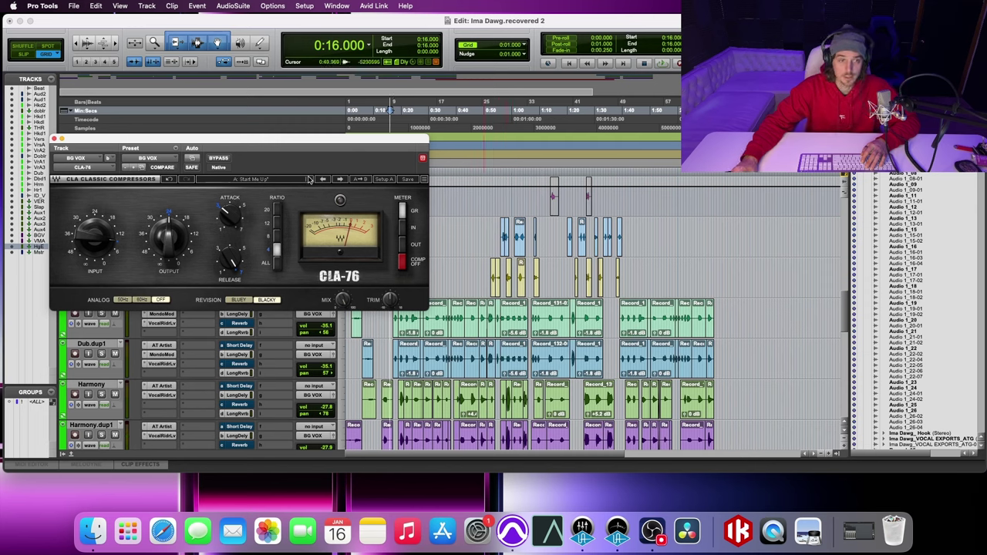
{"action": "left_click_drag", "start_coordinate": [320, 145], "coordinate": [386, 369]}
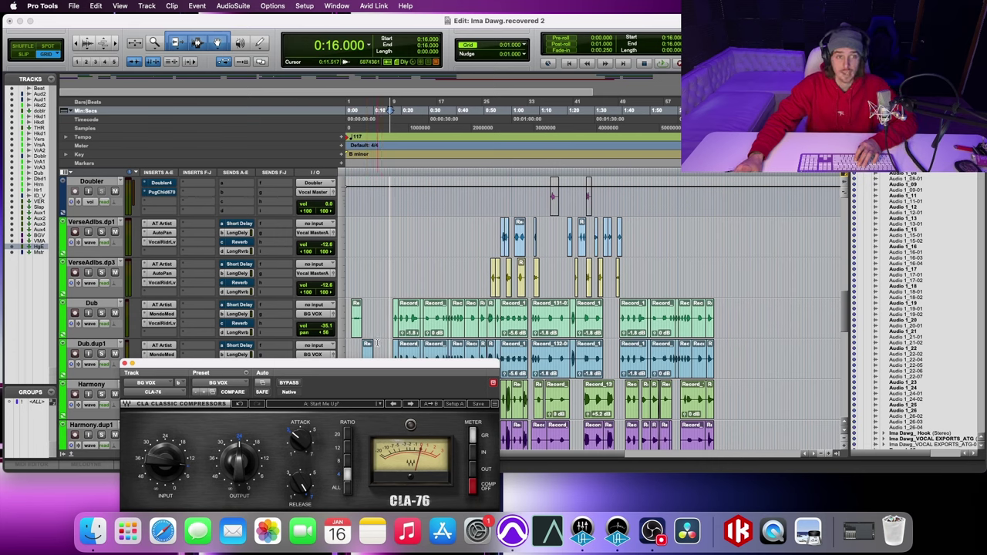
{"action": "left_click_drag", "start_coordinate": [336, 363], "coordinate": [333, 278]}
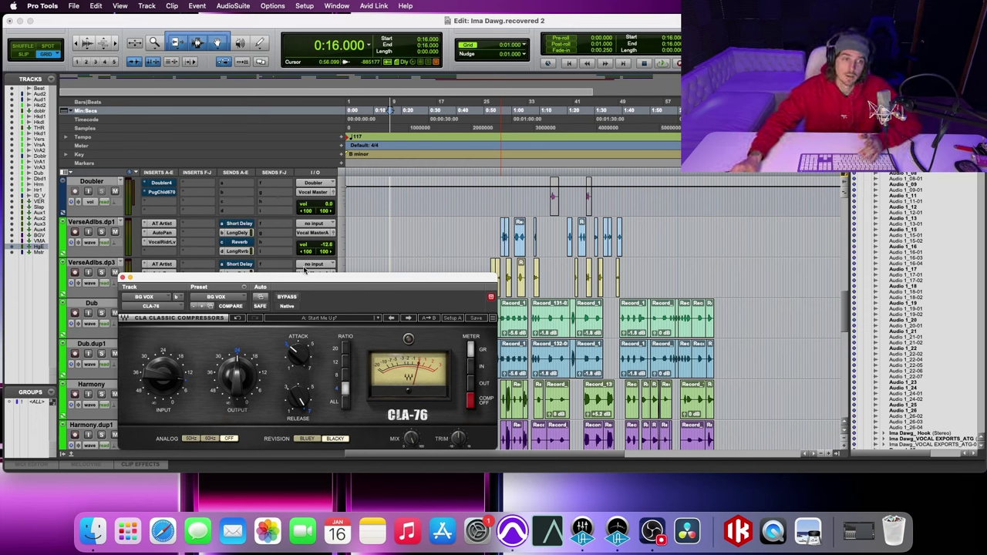
{"action": "left_click_drag", "start_coordinate": [215, 274], "coordinate": [216, 305]}
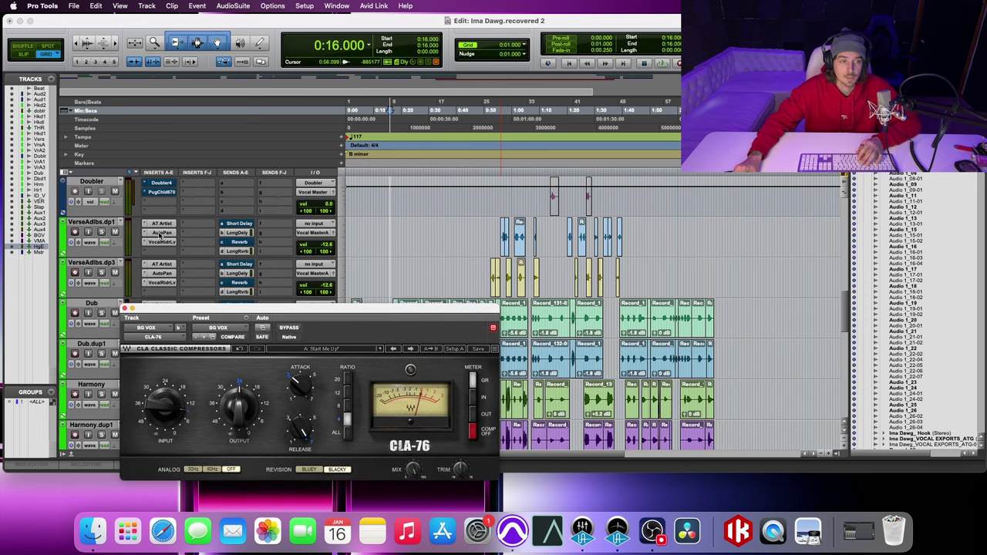
{"action": "left_click", "coordinate": [161, 233]}
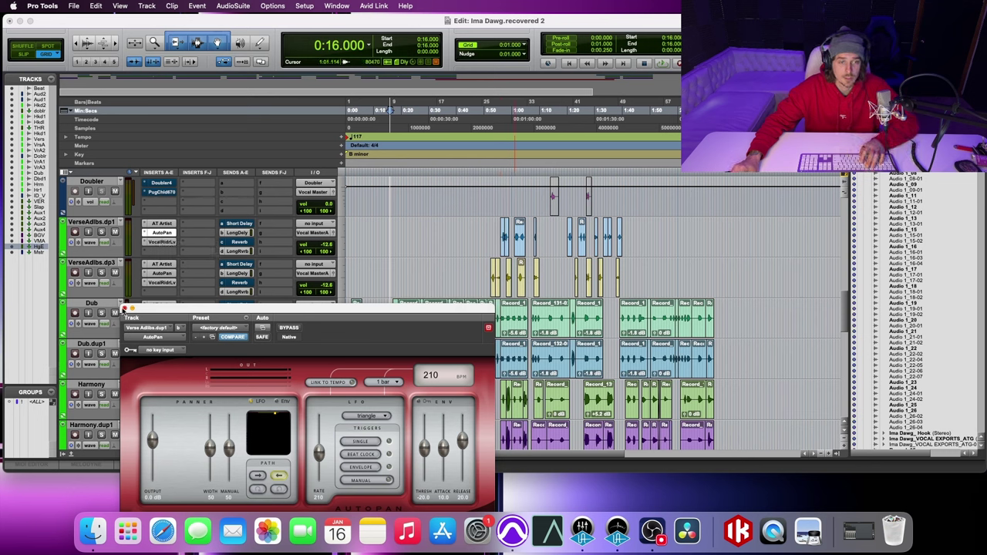
{"action": "left_click", "coordinate": [123, 307]}
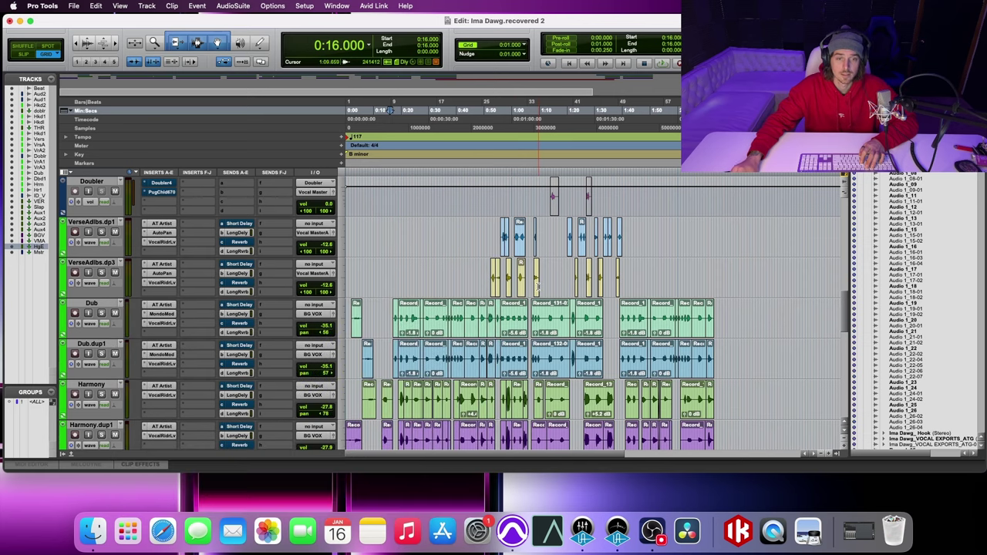
Set the playback position to 0:53 and audition the verse ad-libs and background vocals down to the BG VOX bus.
{"action": "left_click", "coordinate": [491, 173]}
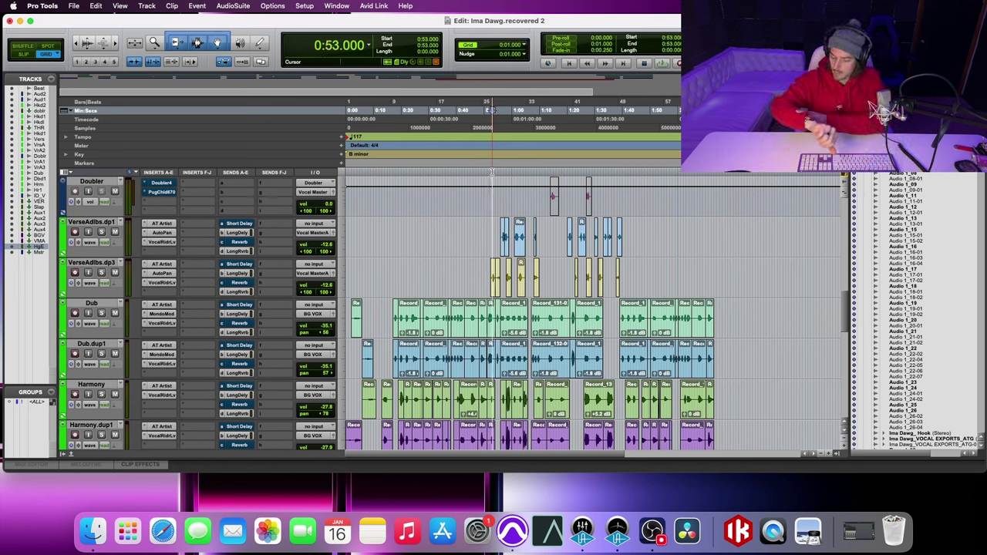
{"action": "key", "text": "space"}
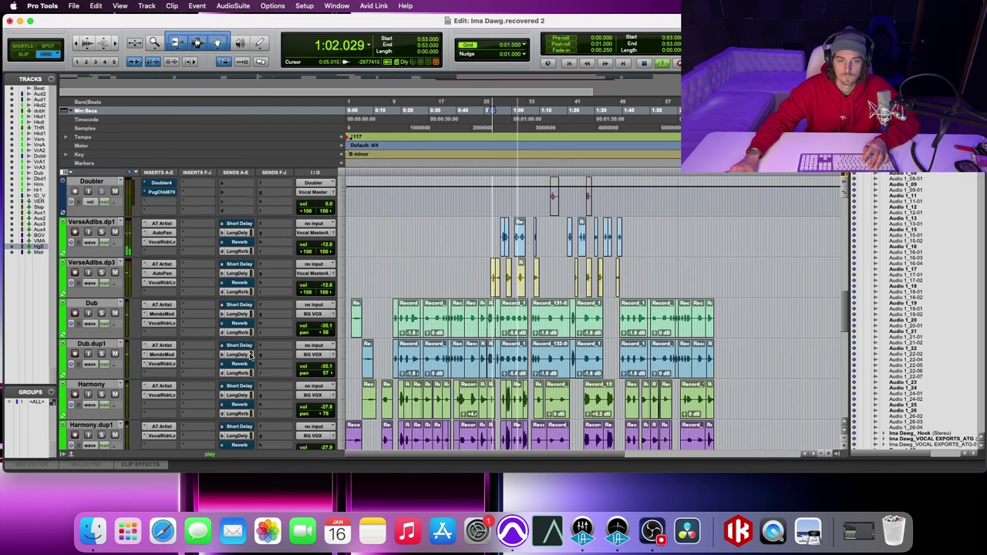
{"action": "scroll", "coordinate": [247, 355], "scroll_direction": "down", "scroll_amount": 10}
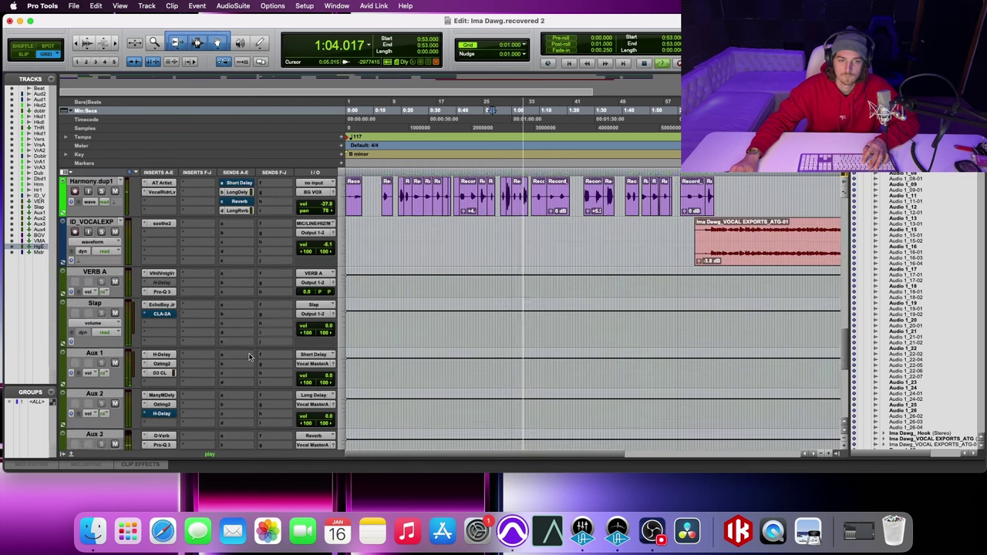
{"action": "key", "text": "space"}
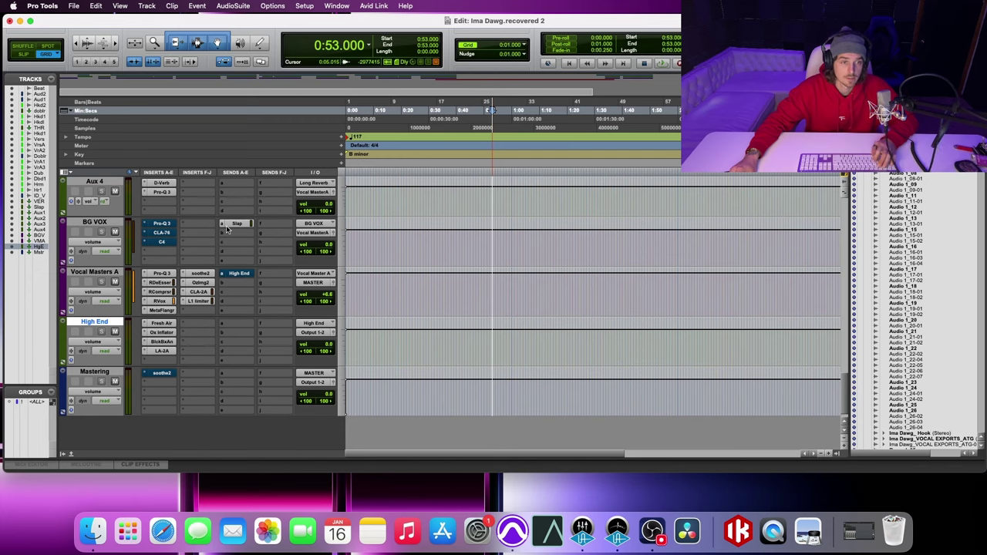
Replay the ad-libs, dubs and harmonies from 0:53, and audition them again from 0:57.
{"action": "scroll", "coordinate": [269, 268], "scroll_direction": "up", "scroll_amount": 10}
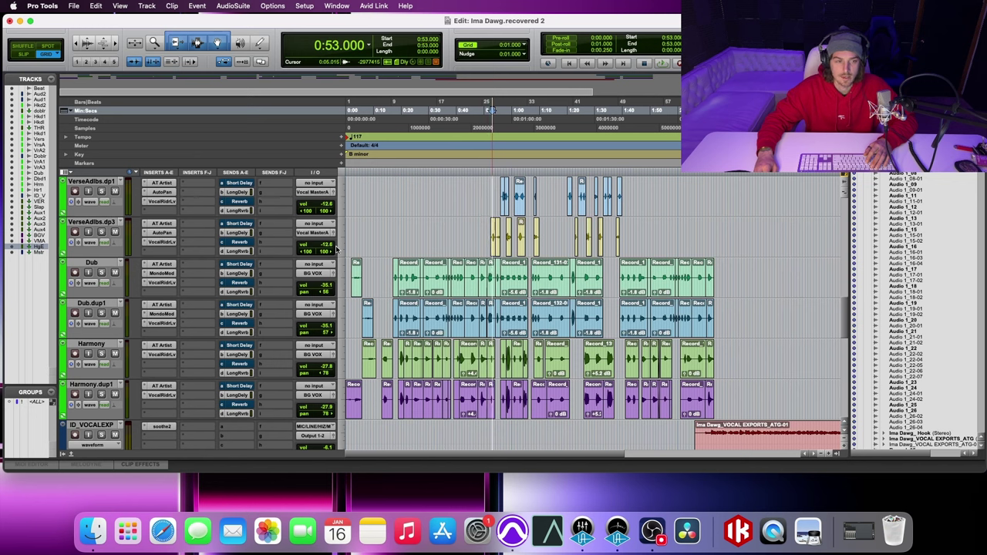
{"action": "key", "text": "space"}
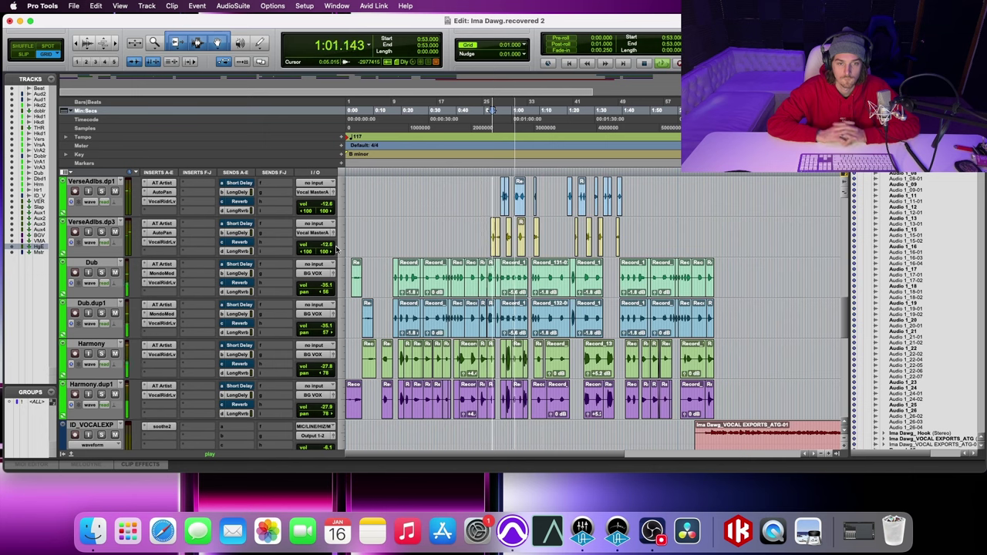
{"action": "key", "text": "space"}
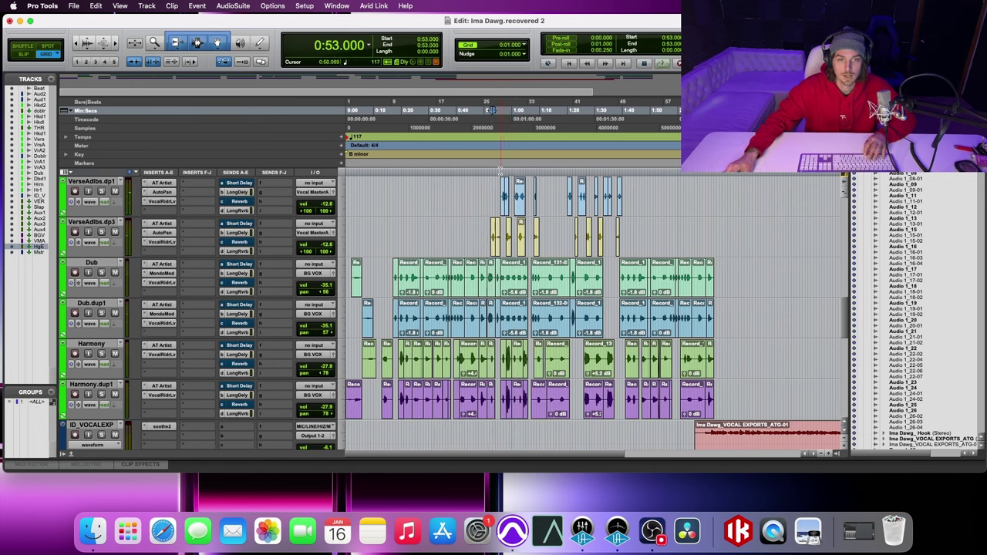
{"action": "key", "text": "space"}
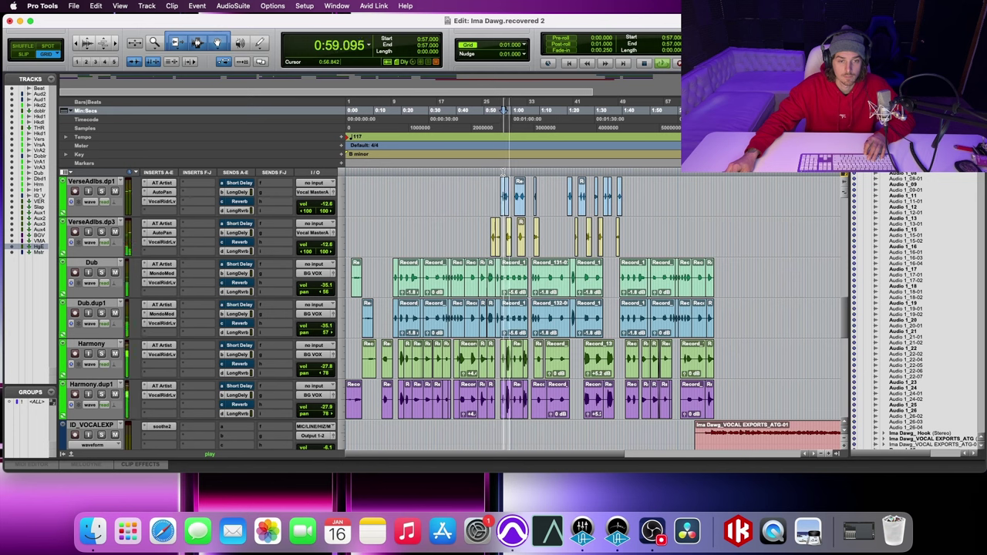
{"action": "key", "text": "space"}
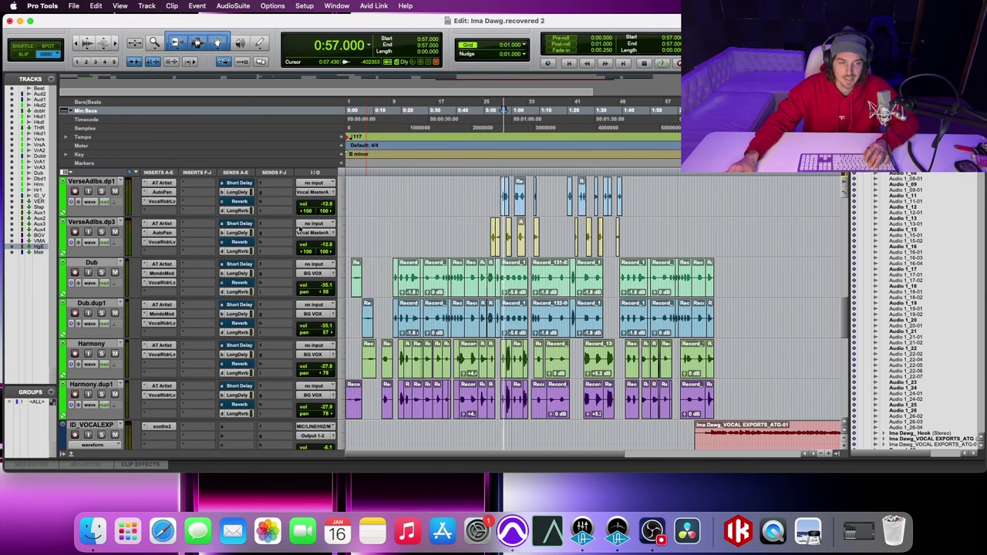
Play the background vocals from 0:57 while checking the BG VOX Slap send, and close the send window.
{"action": "scroll", "coordinate": [233, 288], "scroll_direction": "down", "scroll_amount": 4}
{"action": "scroll", "coordinate": [233, 288], "scroll_direction": "down", "scroll_amount": 6}
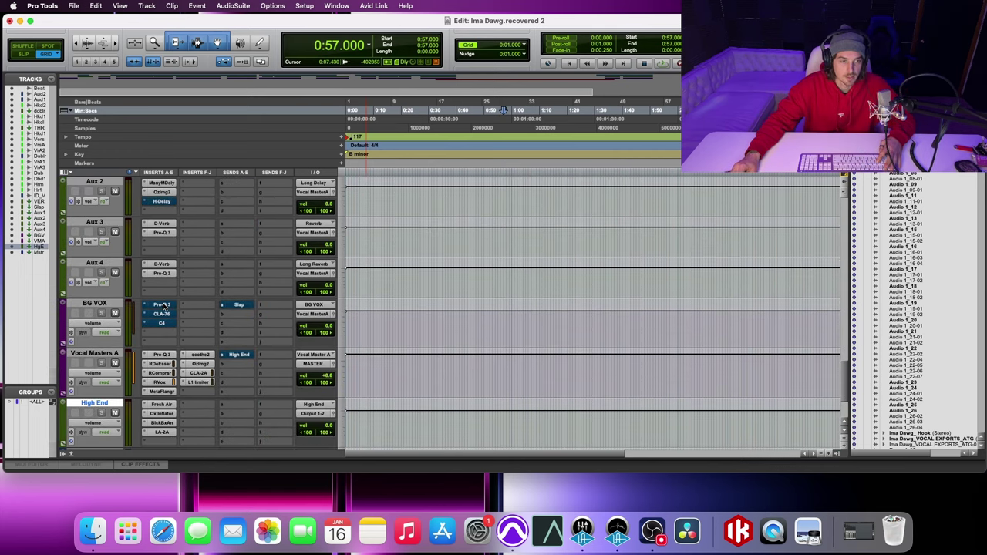
{"action": "scroll", "coordinate": [161, 319], "scroll_direction": "up", "scroll_amount": 10}
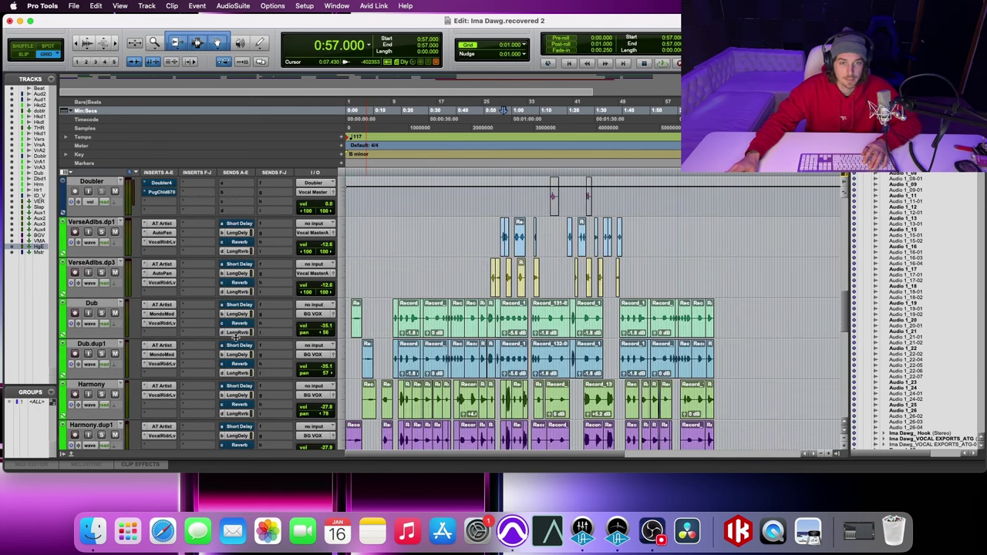
{"action": "key", "text": "space"}
{"action": "scroll", "coordinate": [227, 378], "scroll_direction": "down", "scroll_amount": 6}
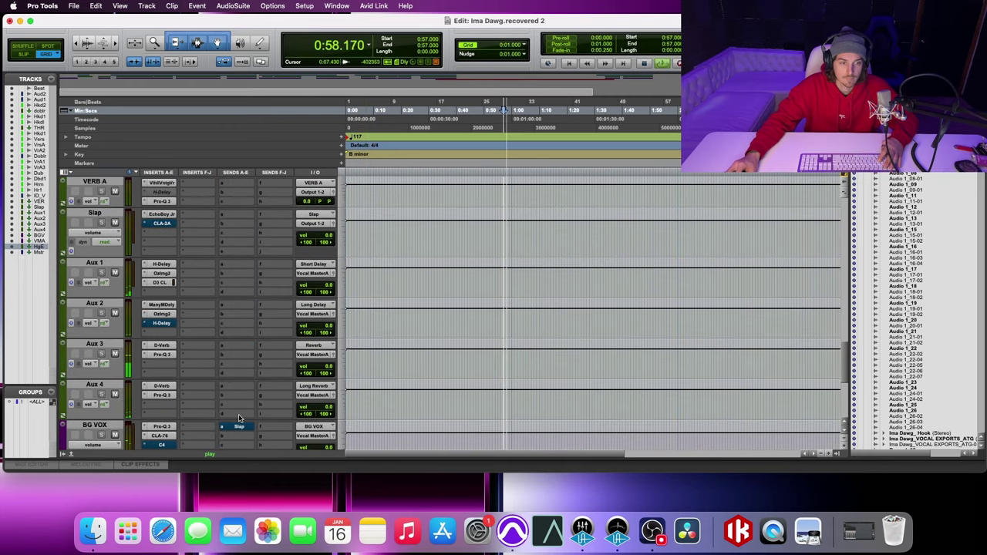
{"action": "left_click", "coordinate": [239, 426]}
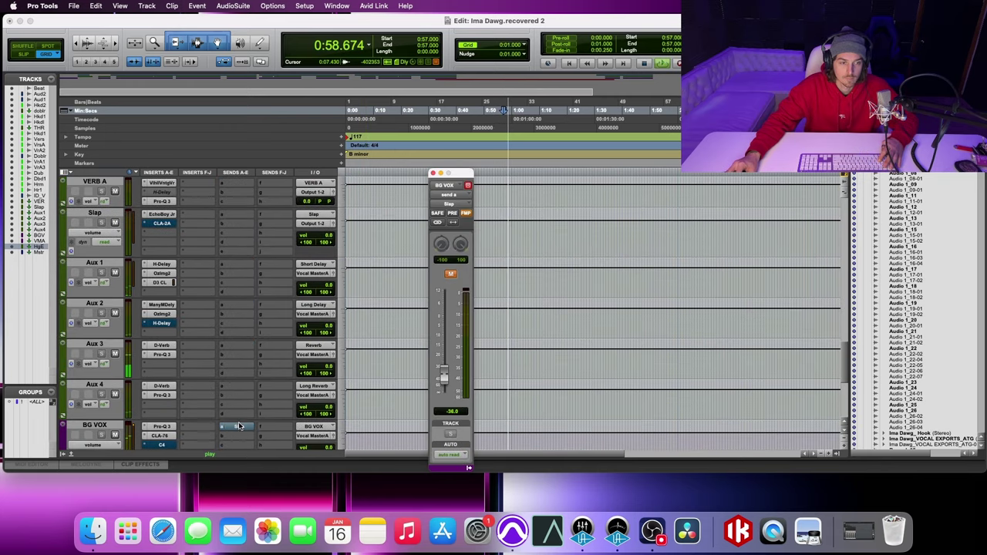
{"action": "left_click", "coordinate": [431, 174]}
Return to the Dub and Harmony tracks and restart the audition from 0:57, stopping when finished.
{"action": "scroll", "coordinate": [281, 278], "scroll_direction": "up", "scroll_amount": 5}
{"action": "scroll", "coordinate": [280, 278], "scroll_direction": "down", "scroll_amount": 3}
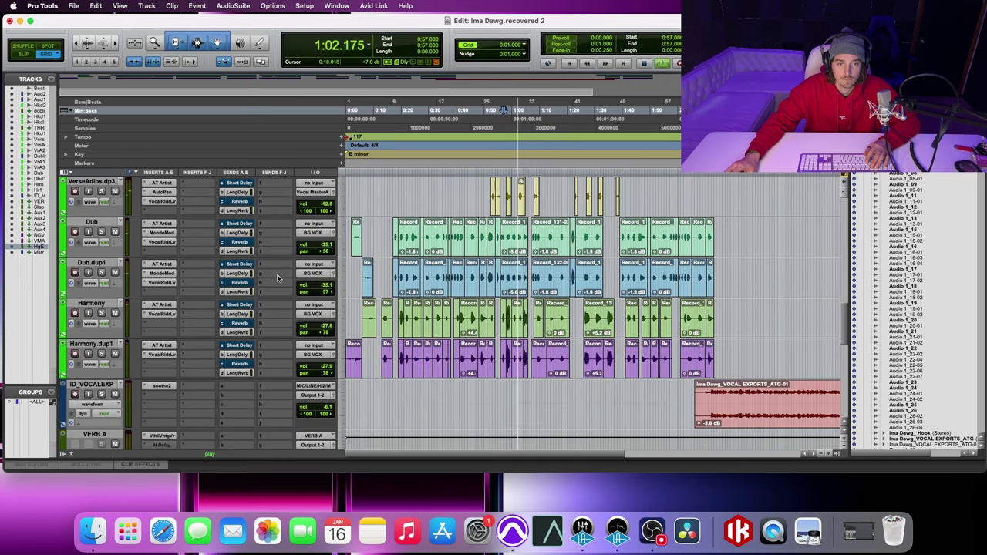
{"action": "key", "text": "space"}
{"action": "key", "text": "space"}
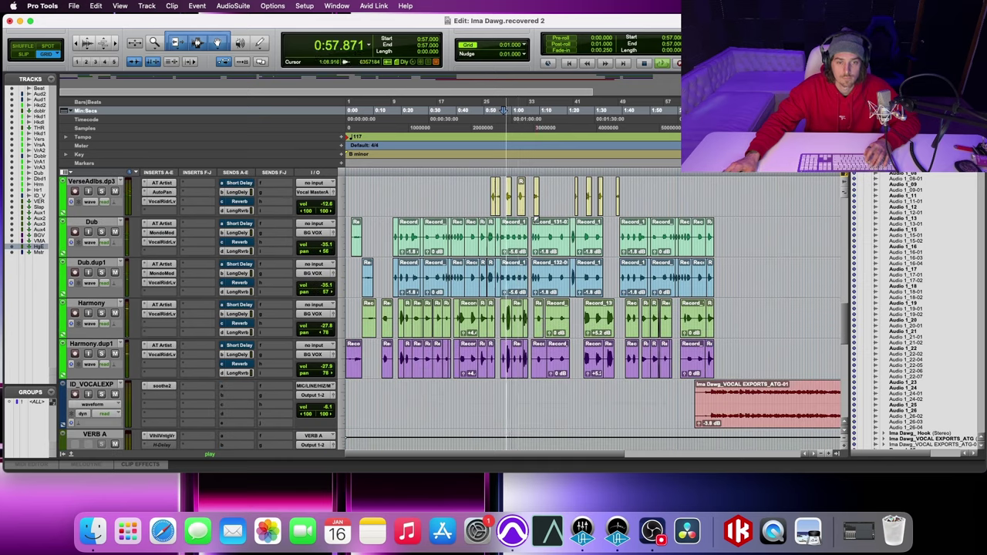
{"action": "key", "text": "space"}
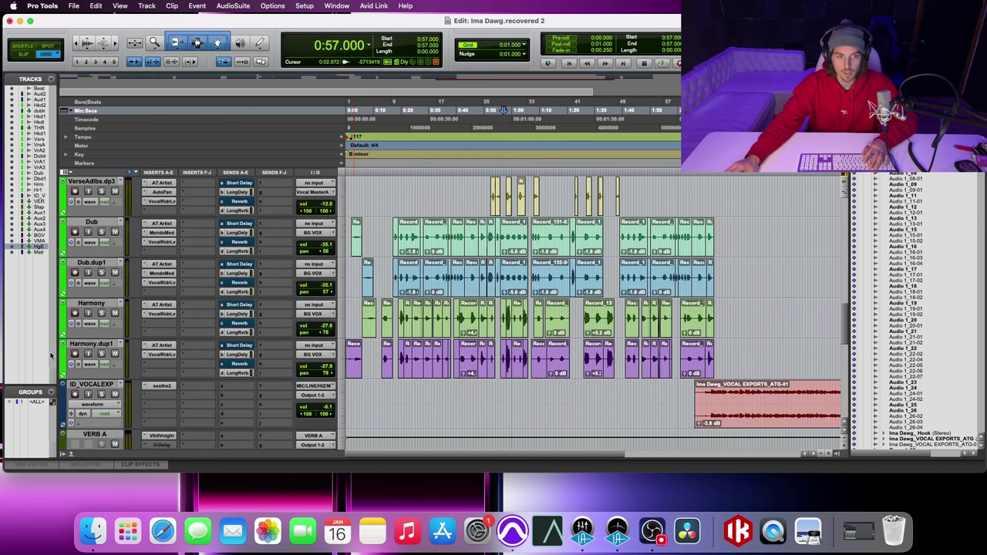
Examine the CLA-76 compressor settings on the BG VOX track and close the plug-in.
{"action": "scroll", "coordinate": [176, 357], "scroll_direction": "down", "scroll_amount": 15}
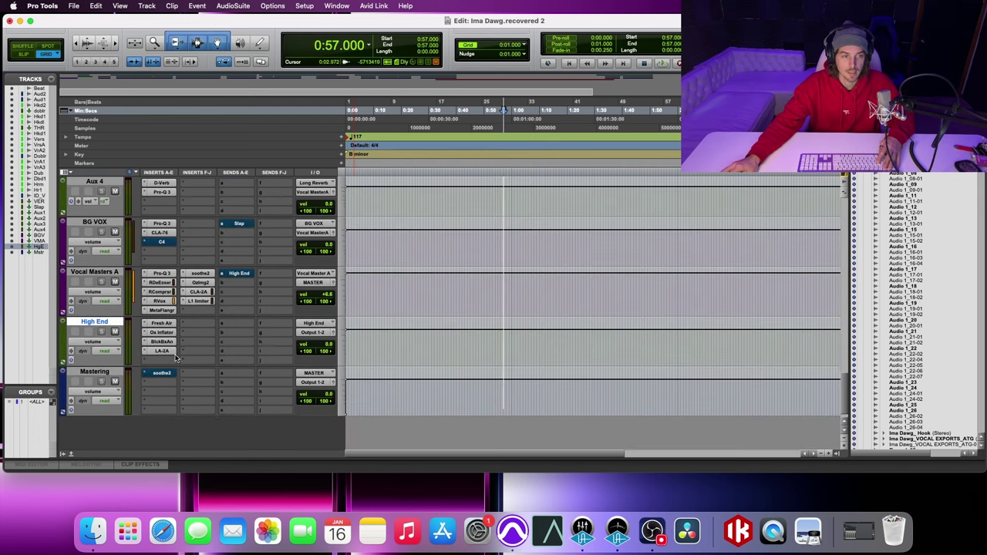
{"action": "left_click", "coordinate": [159, 232]}
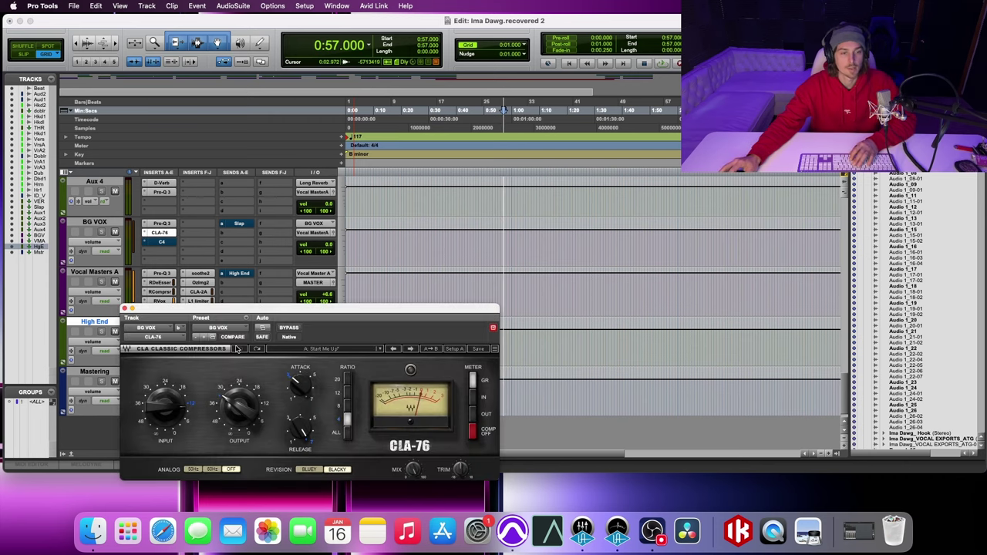
{"action": "left_click", "coordinate": [127, 309]}
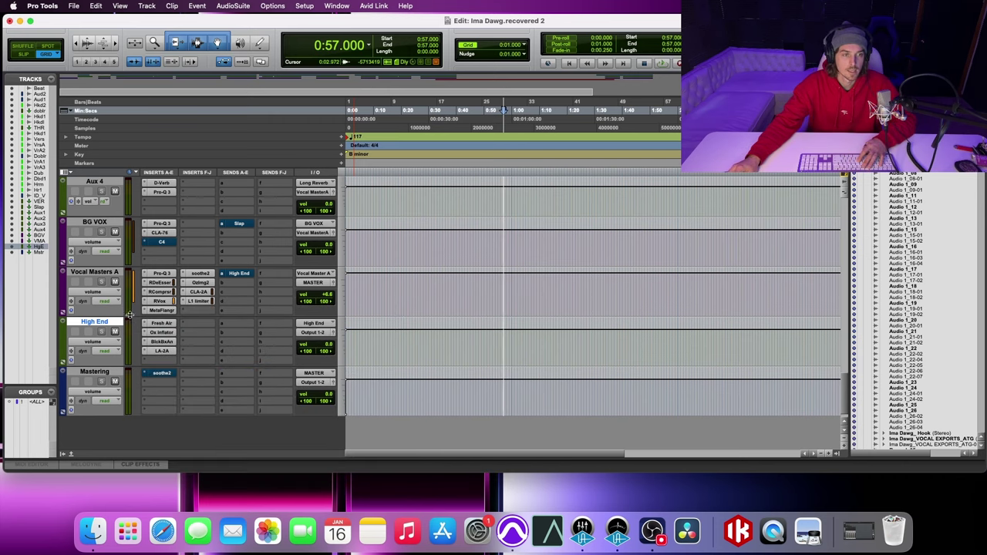
Set the playback position to 0:50 and examine the Cell Phone EQ3 7-Band on VerseAdlibs.dp2, closing the plug-in.
{"action": "scroll", "coordinate": [152, 341], "scroll_direction": "up", "scroll_amount": 15}
{"action": "scroll", "coordinate": [152, 341], "scroll_direction": "up", "scroll_amount": 3}
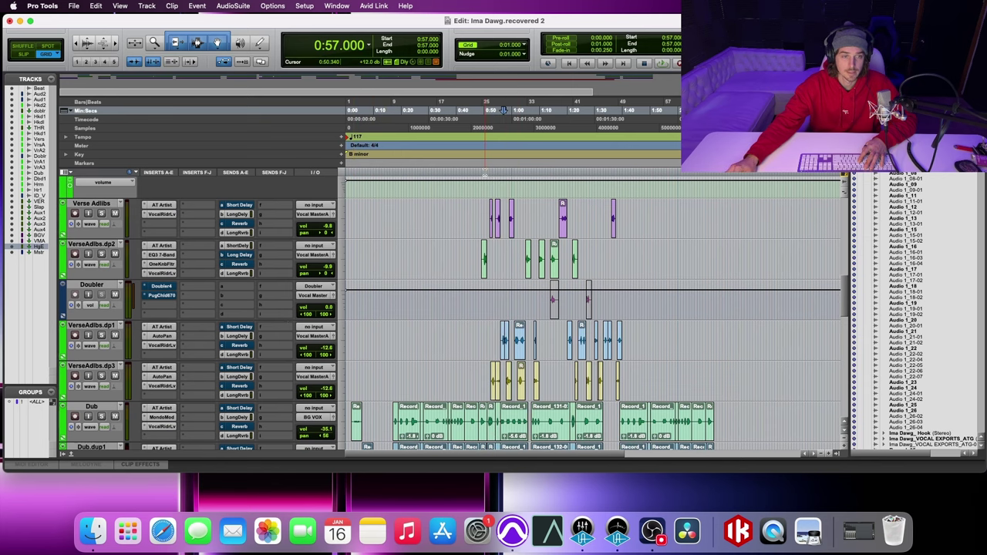
{"action": "left_click", "coordinate": [485, 111]}
{"action": "scroll", "coordinate": [201, 332], "scroll_direction": "up", "scroll_amount": 3}
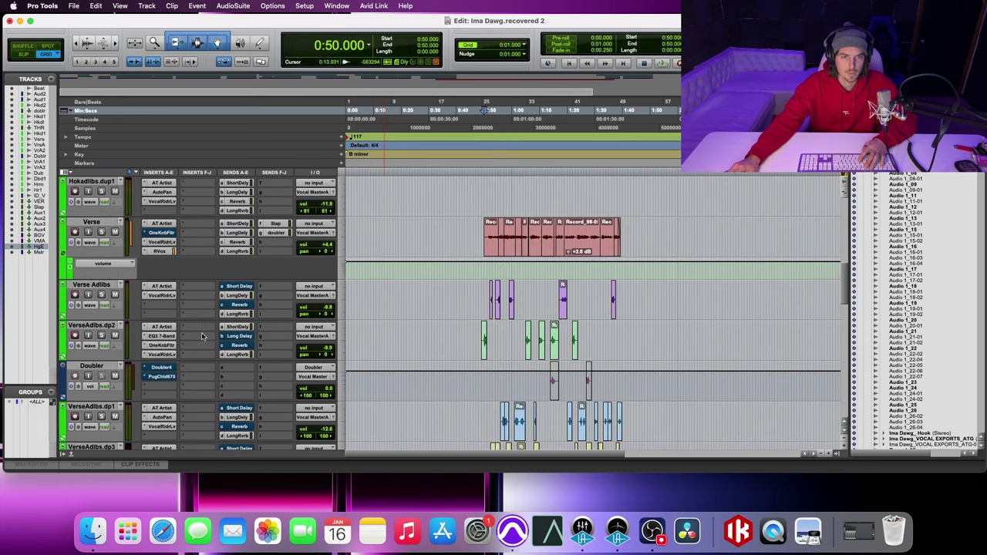
{"action": "left_click", "coordinate": [161, 337]}
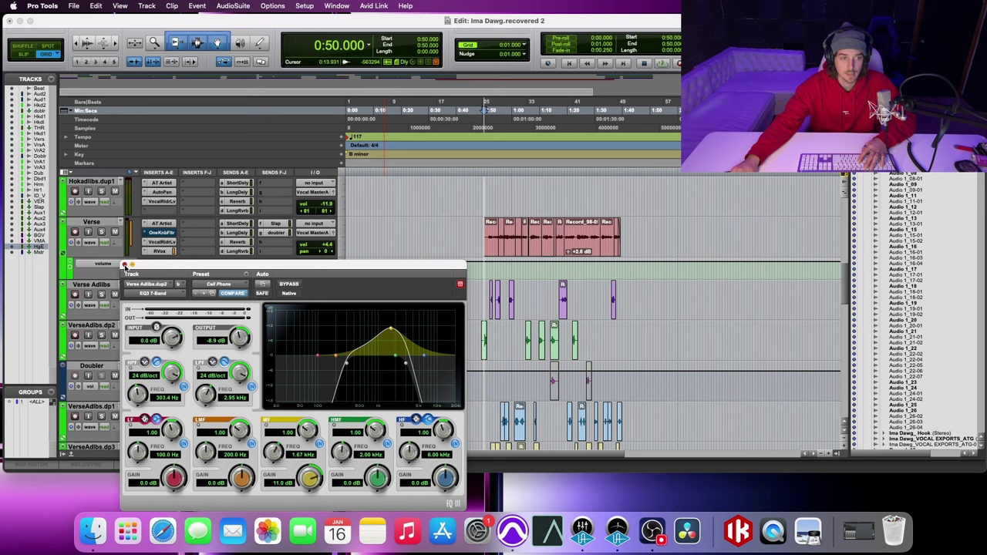
{"action": "left_click", "coordinate": [125, 265]}
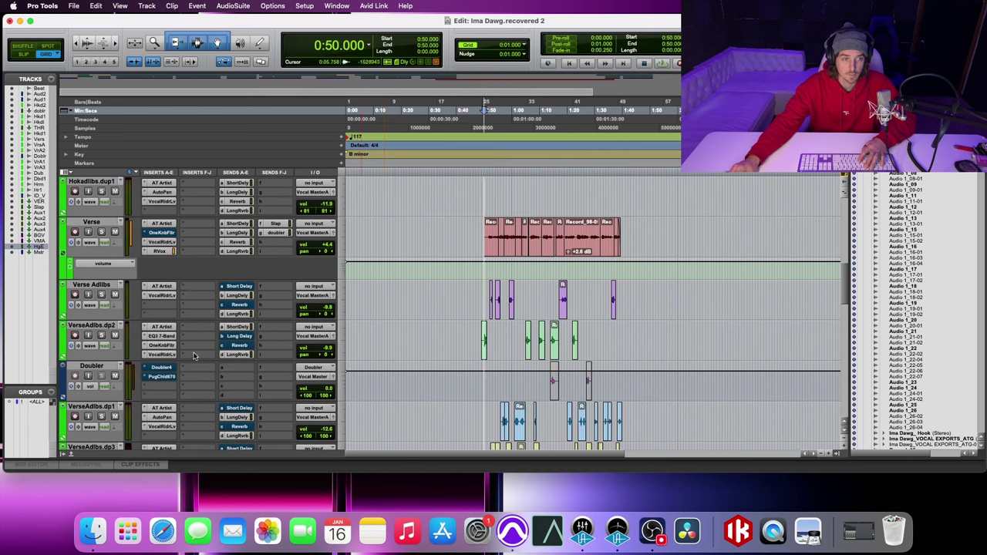
Review the VerseAdlibs.dp2 EQ3 7-Band once more, close it and set the playback position to 1:07.
{"action": "left_click", "coordinate": [174, 338]}
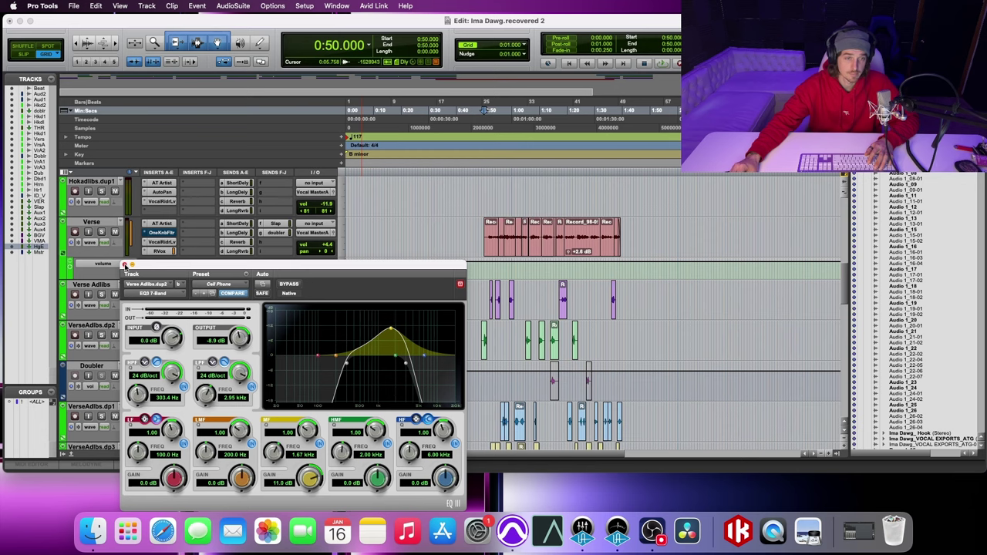
{"action": "left_click", "coordinate": [124, 263]}
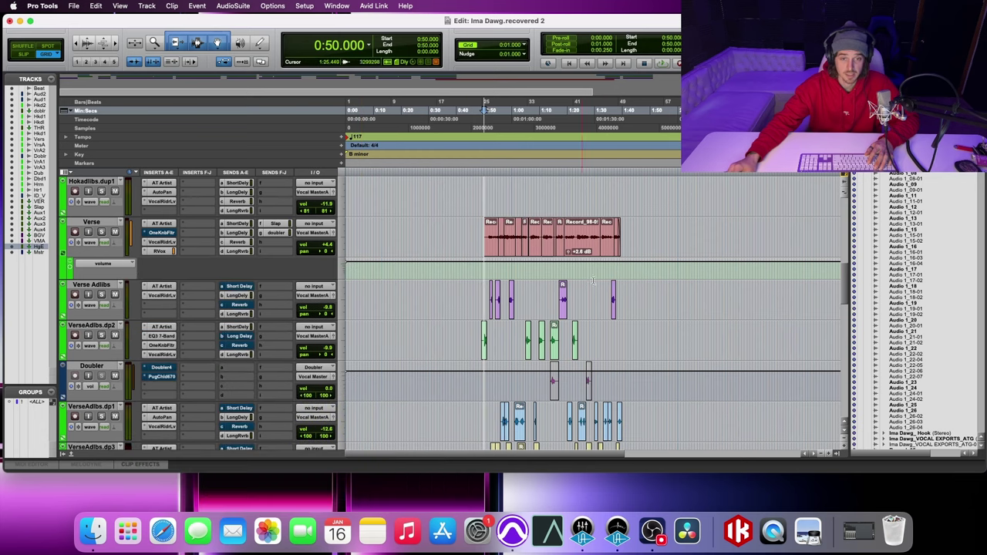
{"action": "left_click", "coordinate": [531, 171]}
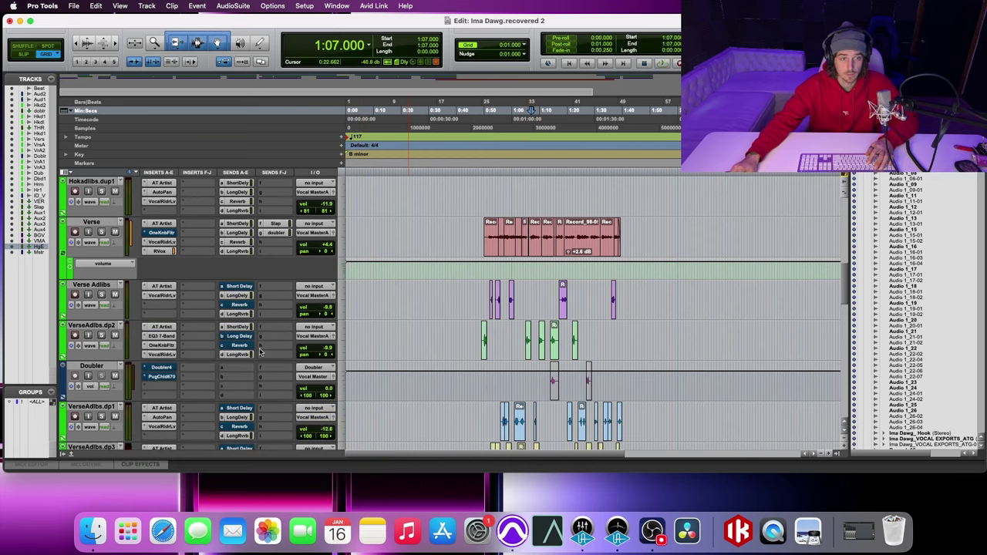
Solo the VerseAdlibs.dp2 track and audition it from 1:04, stopping playback when finished.
{"action": "left_click", "coordinate": [101, 336]}
{"action": "key", "text": "space"}
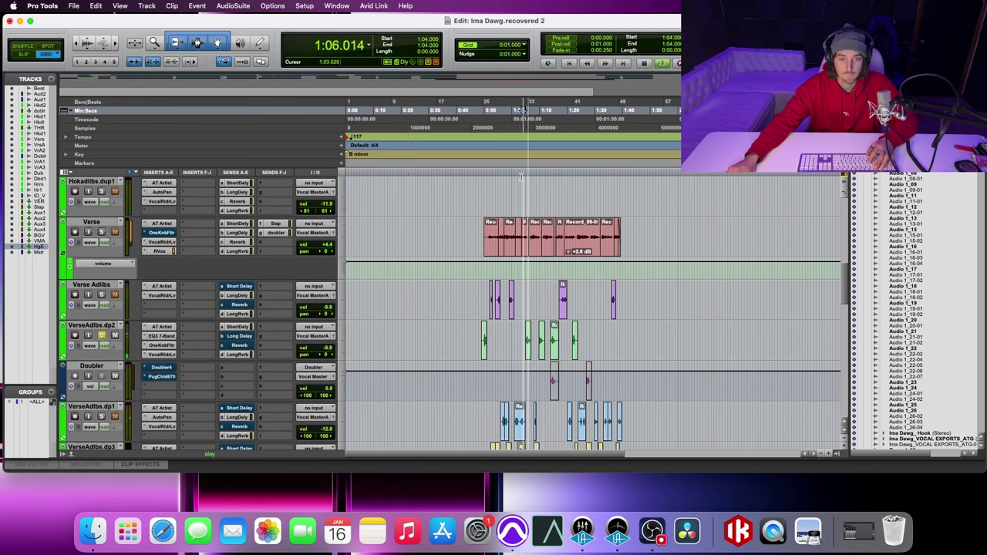
{"action": "key", "text": "space"}
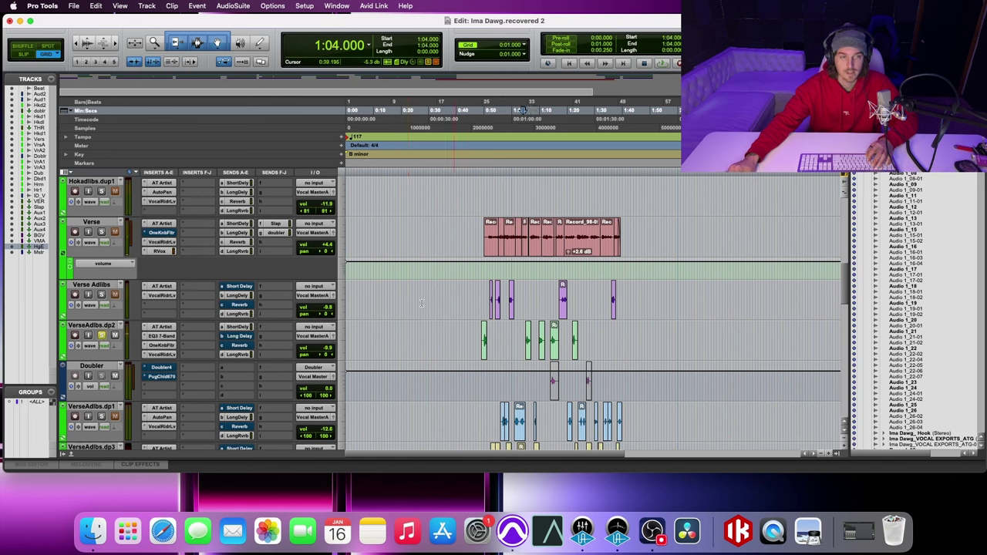
Examine the OneKnob Filter and Vocal Rider Live settings on VerseAdlibs.dp2, closing each plug-in.
{"action": "left_click", "coordinate": [164, 345]}
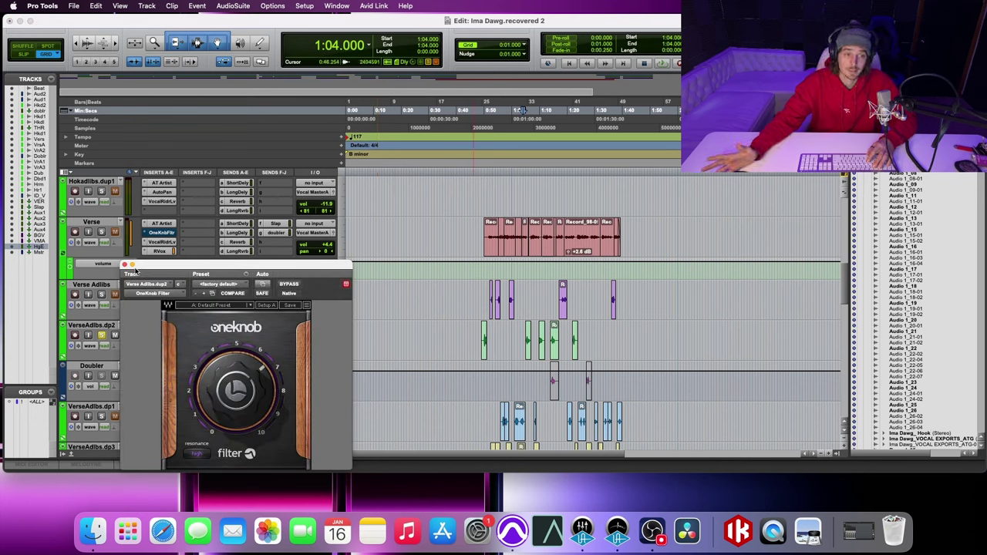
{"action": "left_click", "coordinate": [125, 265]}
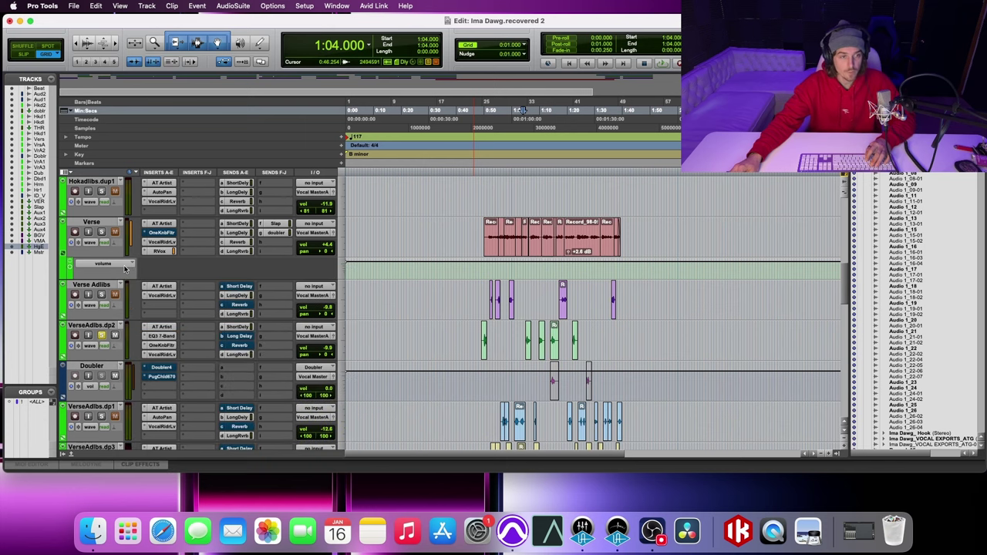
{"action": "left_click", "coordinate": [162, 356]}
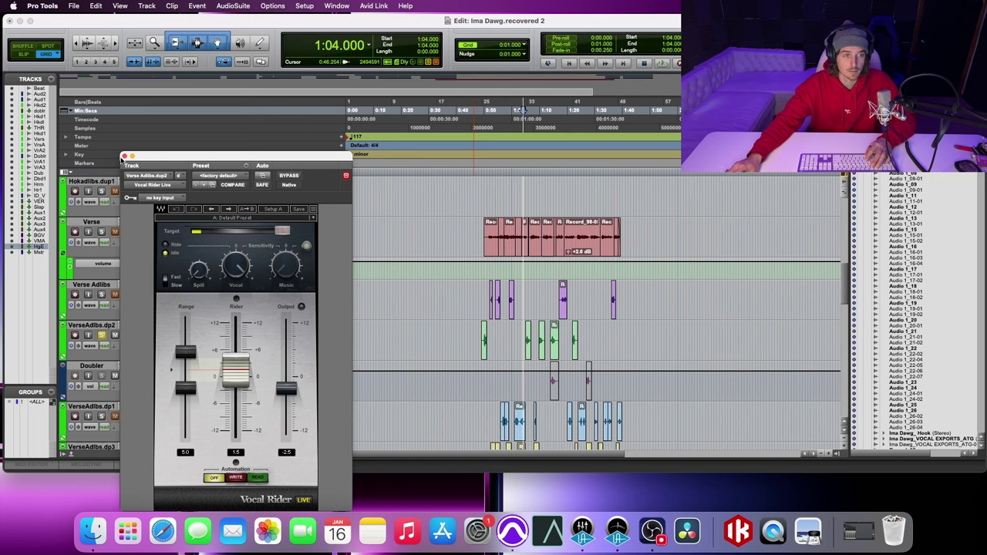
{"action": "left_click", "coordinate": [126, 158]}
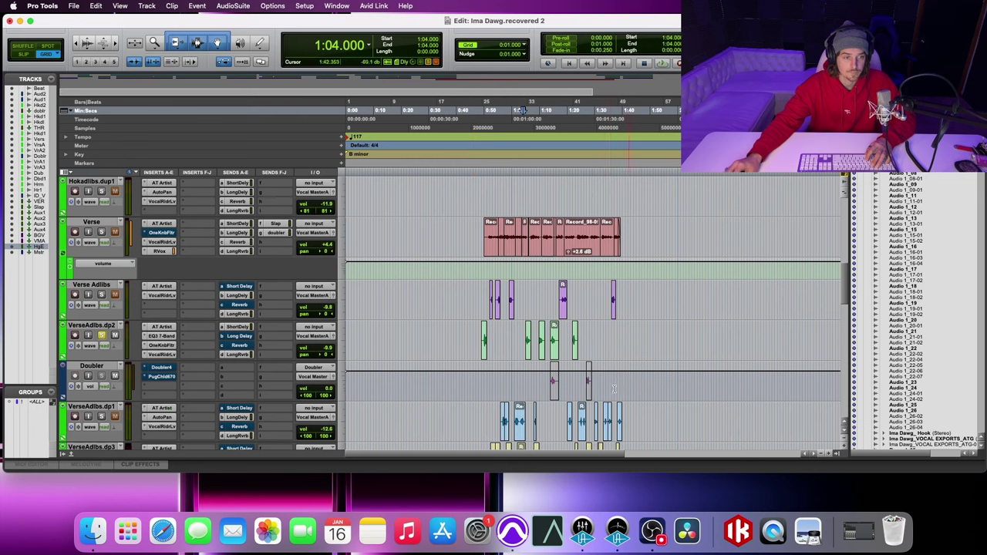
Examine the Short Delay send on VerseAdlibs.dp2 and the H-Delay on Aux 1, closing the H-Delay plug-in.
{"action": "left_click", "coordinate": [245, 327]}
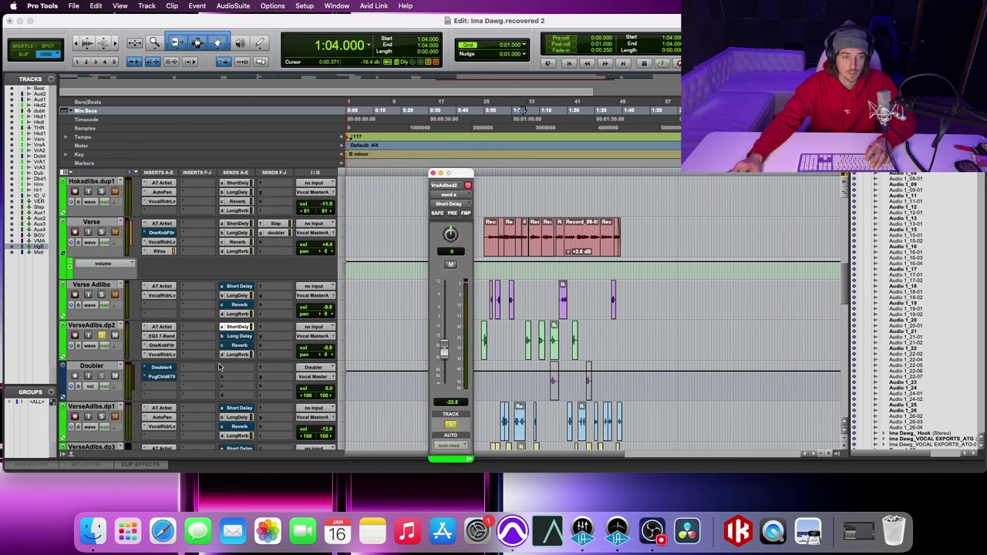
{"action": "scroll", "coordinate": [246, 369], "scroll_direction": "up", "scroll_amount": 3}
{"action": "scroll", "coordinate": [319, 349], "scroll_direction": "down", "scroll_amount": 15}
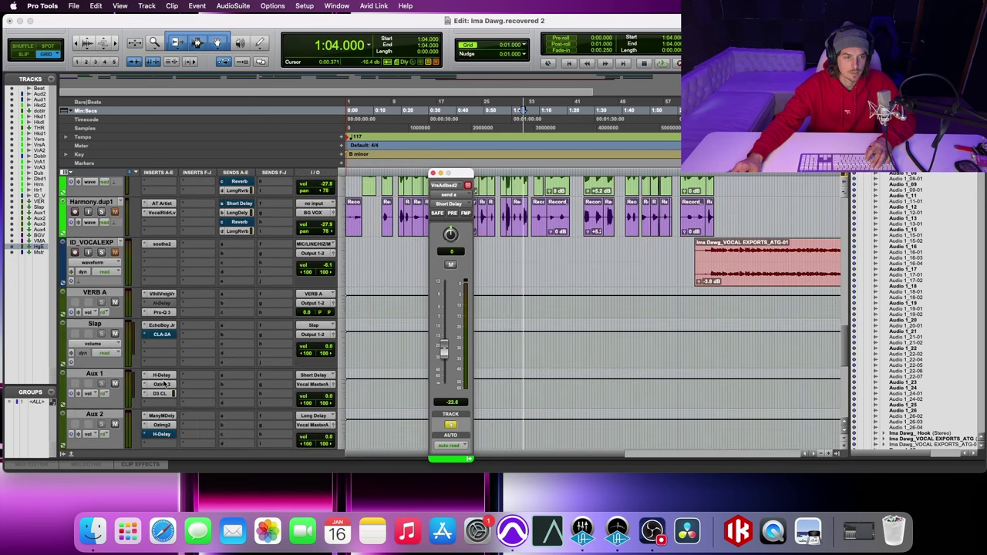
{"action": "left_click", "coordinate": [162, 376]}
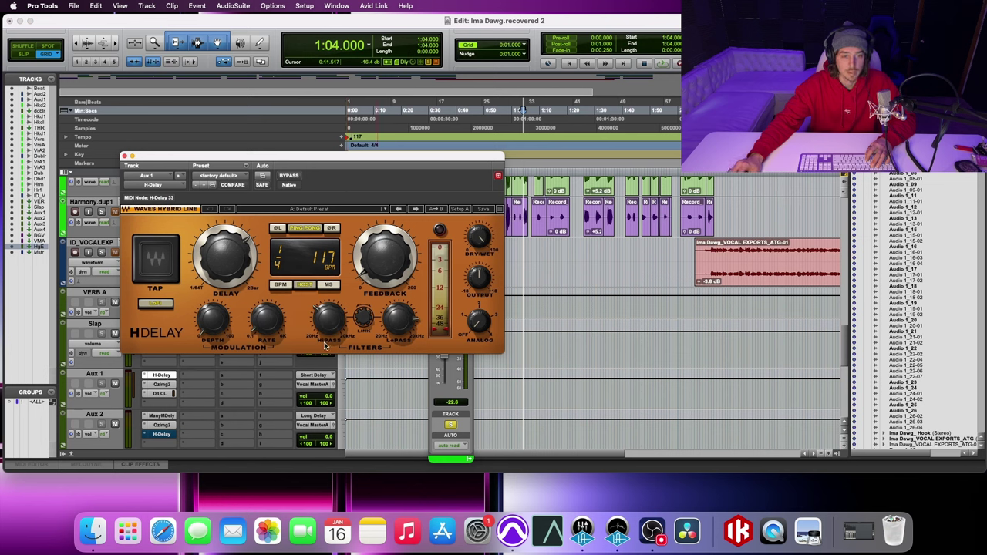
{"action": "left_click", "coordinate": [125, 157]}
Review Auto-Tune Artist on Verse Adlibs and VerseAdlibs.dp2, closing both plug-ins and the Short Delay send window.
{"action": "scroll", "coordinate": [247, 334], "scroll_direction": "up", "scroll_amount": 10}
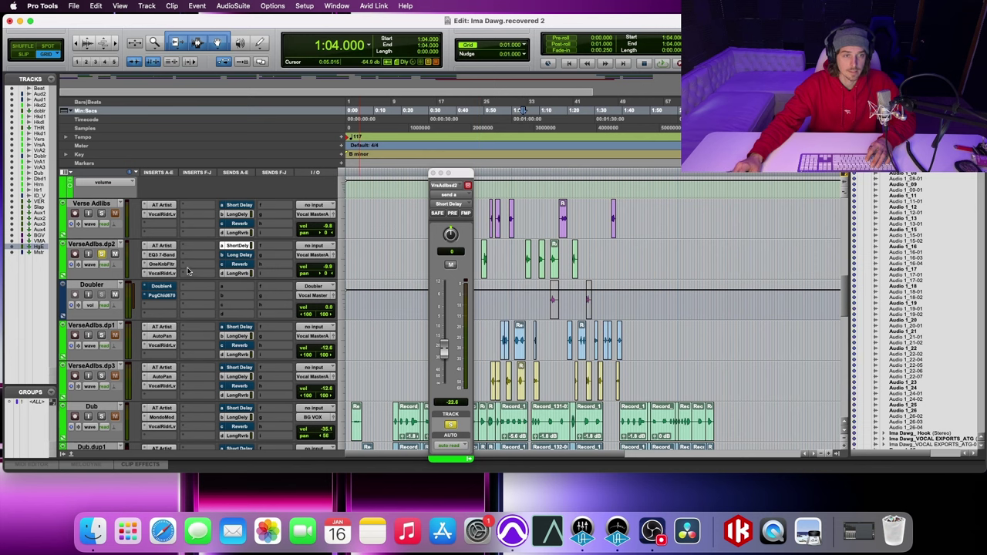
{"action": "scroll", "coordinate": [165, 253], "scroll_direction": "up", "scroll_amount": 2}
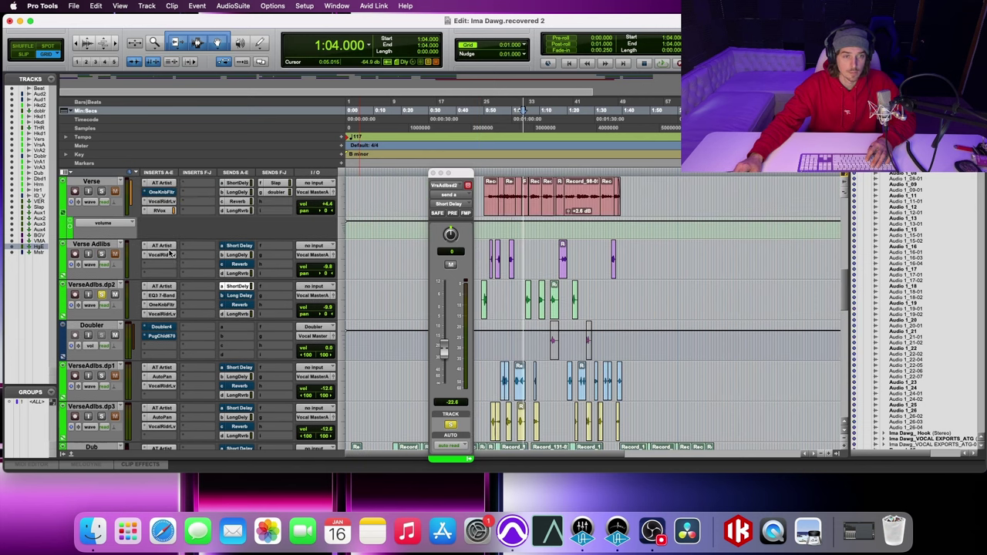
{"action": "left_click", "coordinate": [161, 246]}
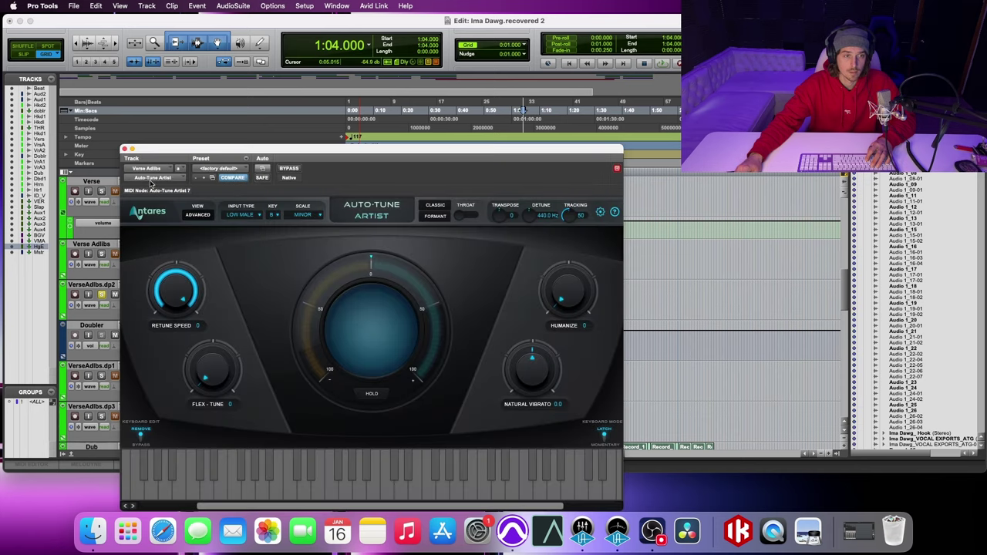
{"action": "left_click", "coordinate": [126, 149]}
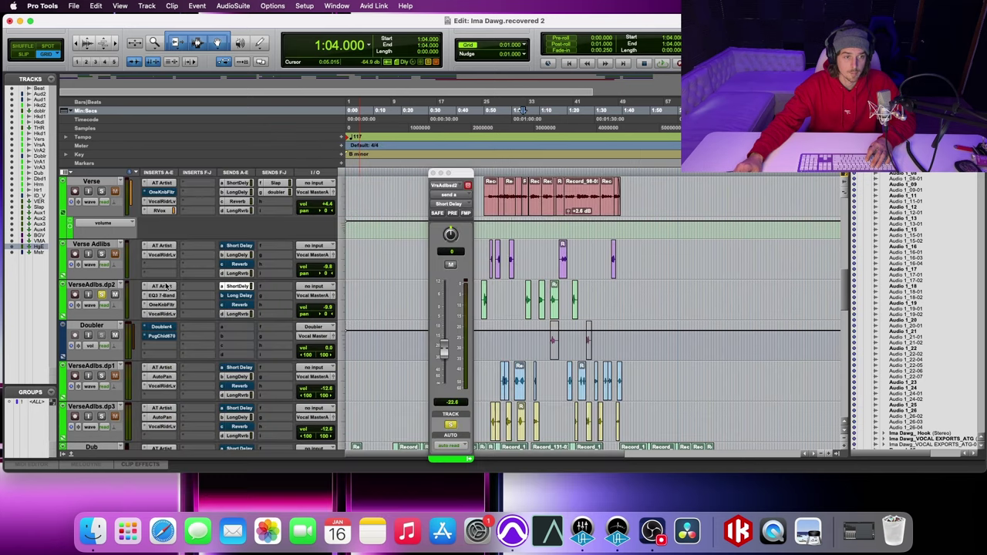
{"action": "left_click", "coordinate": [165, 287]}
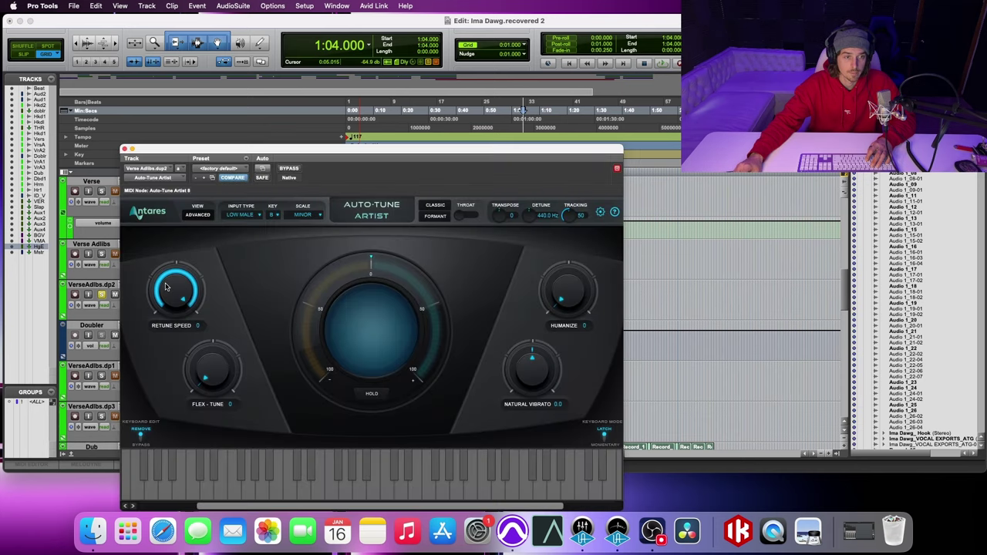
{"action": "left_click", "coordinate": [126, 149]}
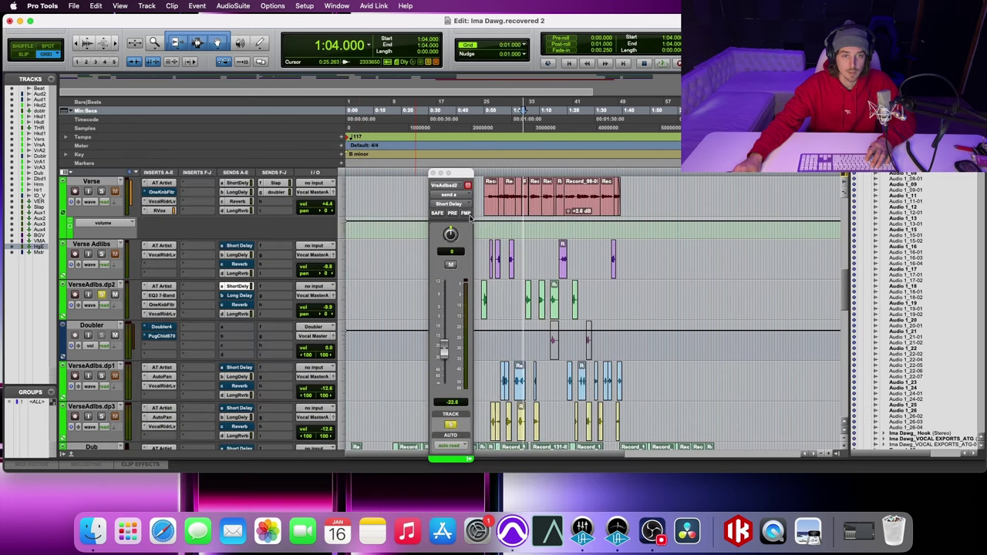
{"action": "left_click", "coordinate": [434, 173]}
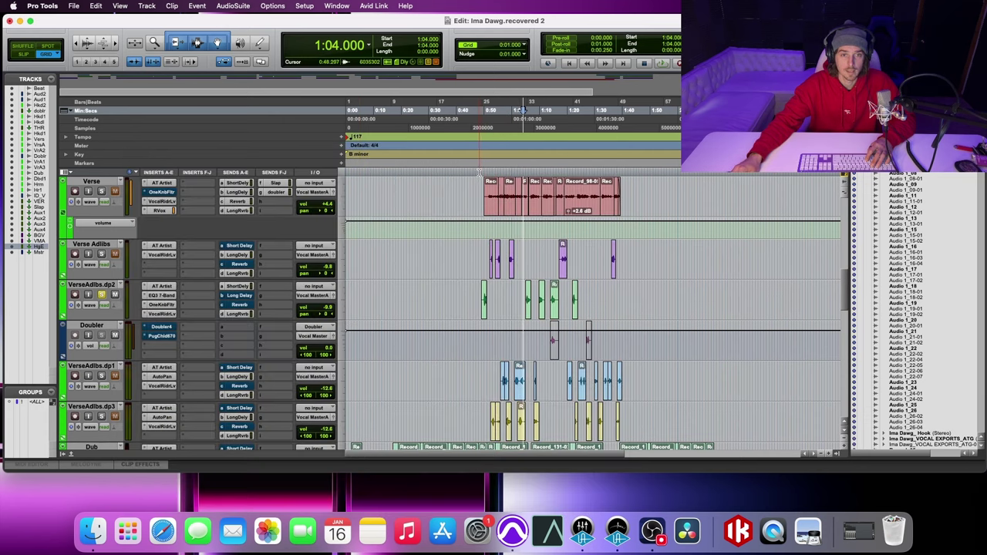
Unsolo VerseAdlibs.dp2 and play the verse with all vocal layers from 0:48, viewing the Dub and Harmony tracks before stopping.
{"action": "left_click", "coordinate": [478, 171]}
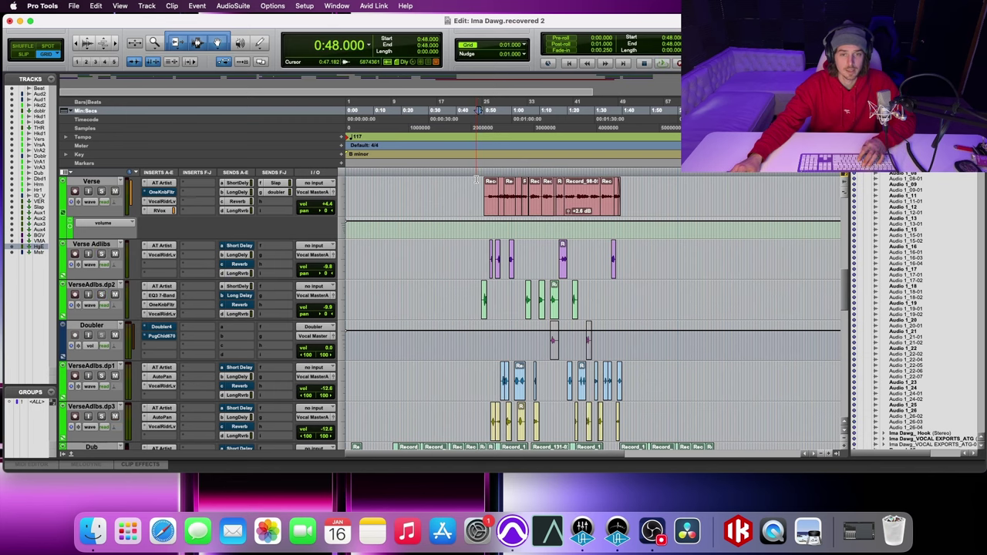
{"action": "key", "text": "space"}
{"action": "scroll", "coordinate": [457, 279], "scroll_direction": "down", "scroll_amount": 3}
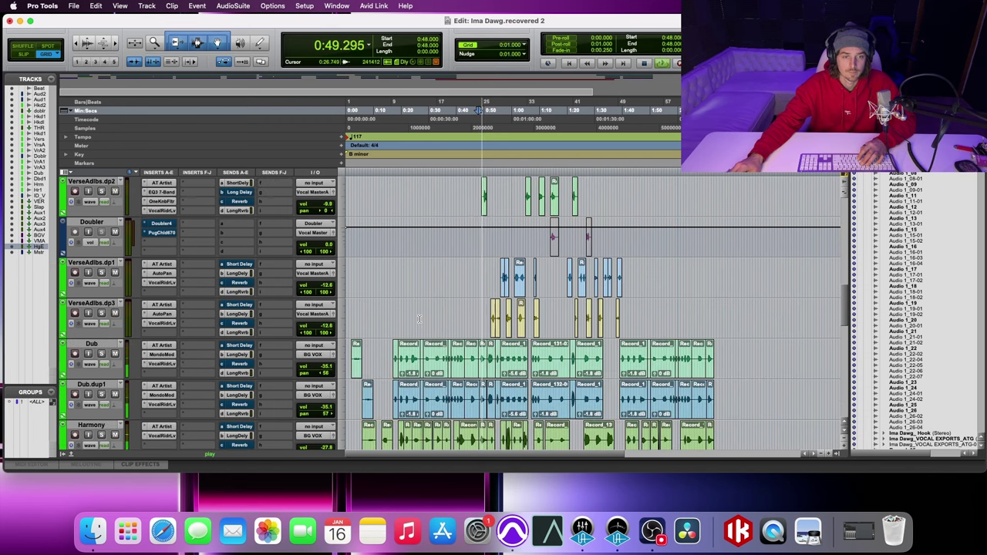
{"action": "scroll", "coordinate": [419, 318], "scroll_direction": "down", "scroll_amount": 4}
{"action": "scroll", "coordinate": [419, 322], "scroll_direction": "up", "scroll_amount": 7}
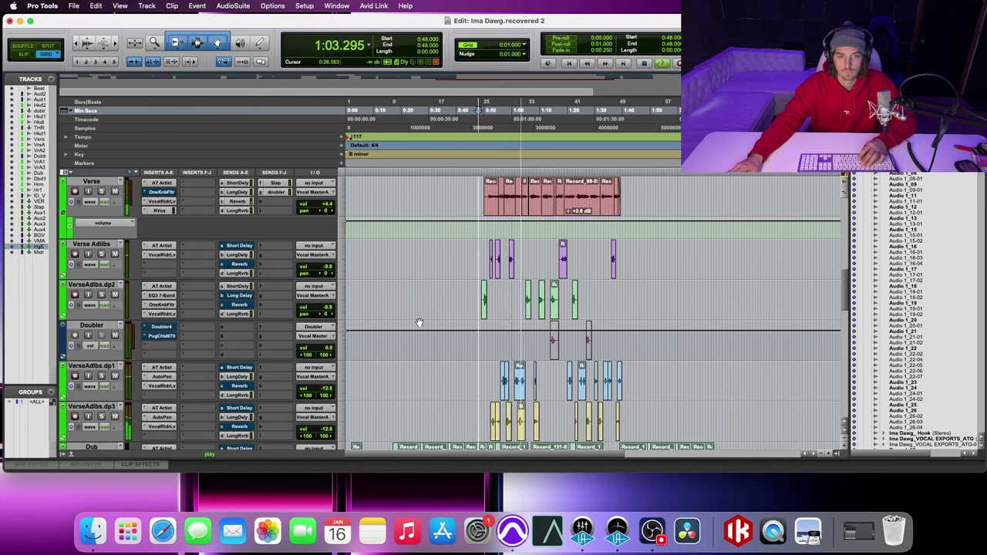
{"action": "key", "text": "space"}
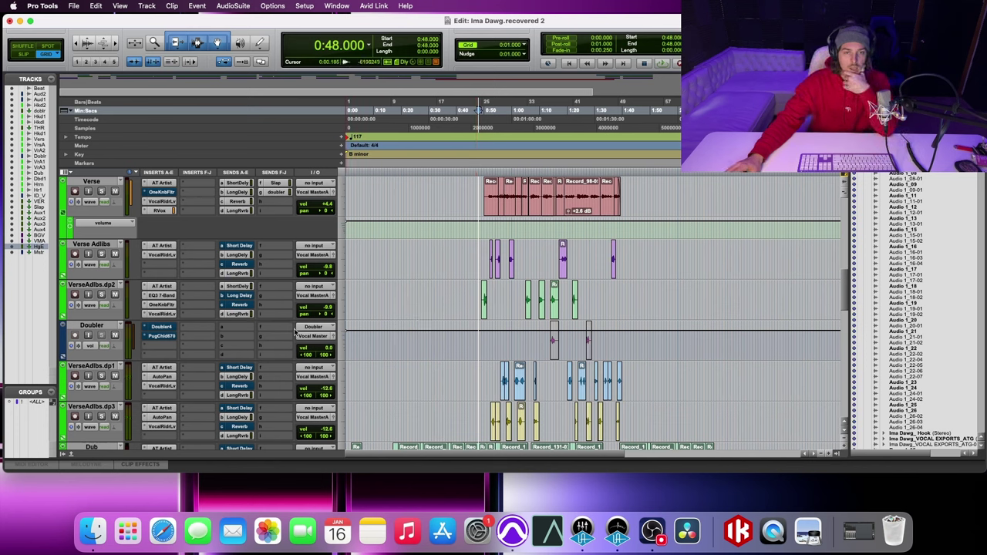
Look over the session's upper tracks, return to the verse tracks and audition the mix from 0:47, stopping when finished.
{"action": "scroll", "coordinate": [188, 308], "scroll_direction": "up", "scroll_amount": 3}
{"action": "scroll", "coordinate": [187, 307], "scroll_direction": "up", "scroll_amount": 5}
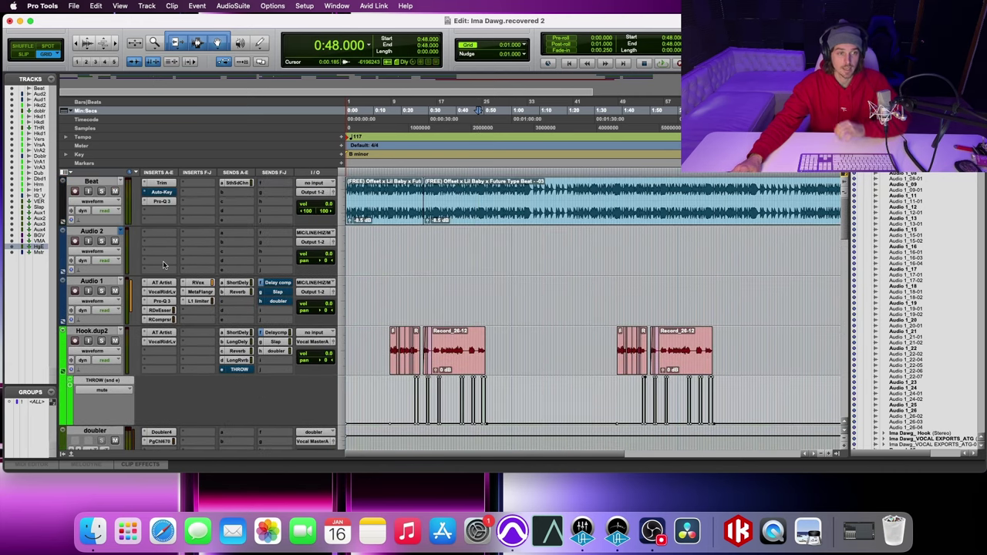
{"action": "scroll", "coordinate": [116, 194], "scroll_direction": "down", "scroll_amount": 6}
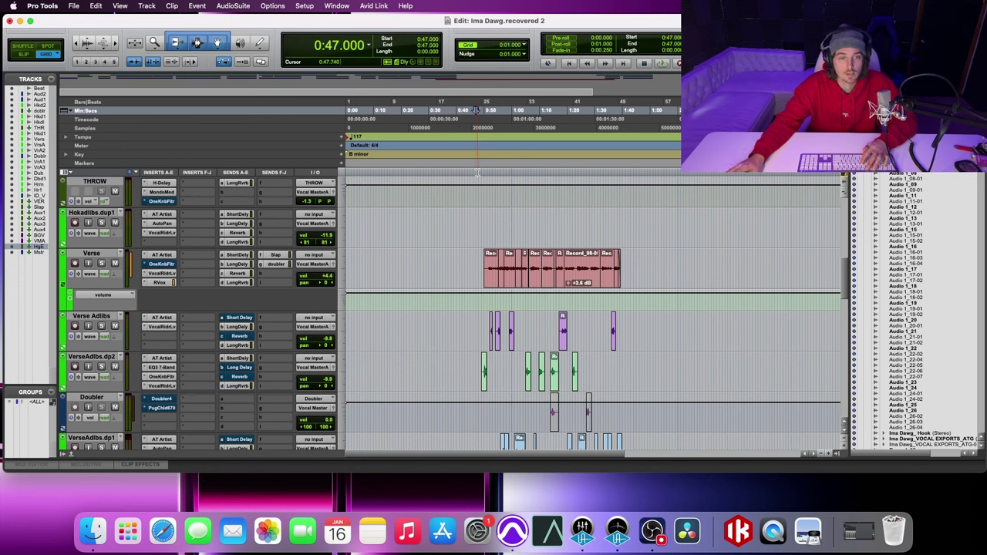
{"action": "key", "text": "space"}
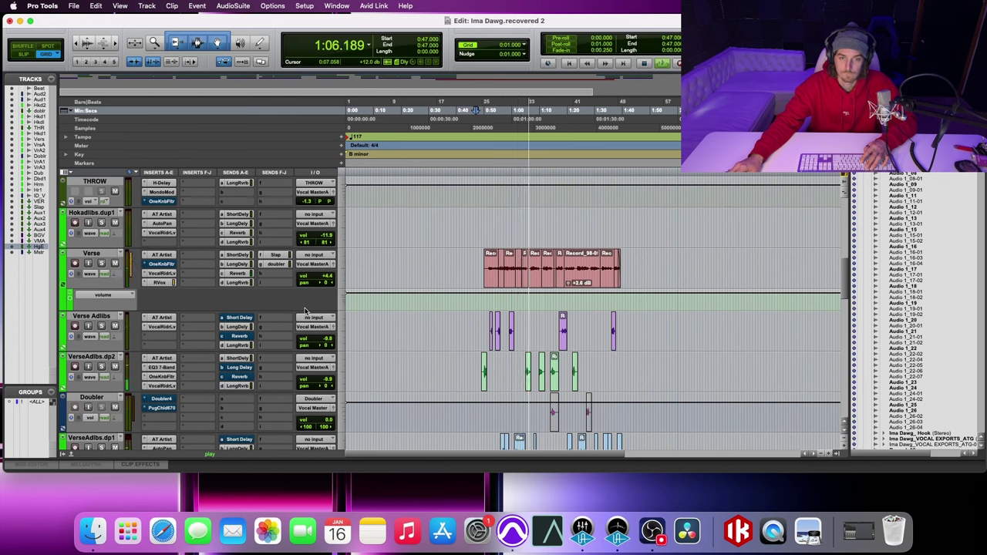
{"action": "key", "text": "space"}
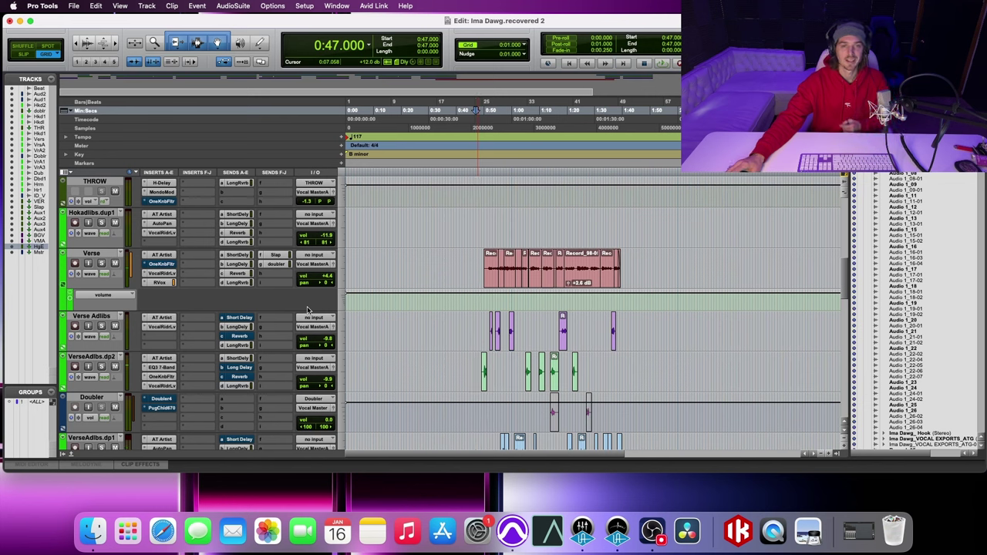